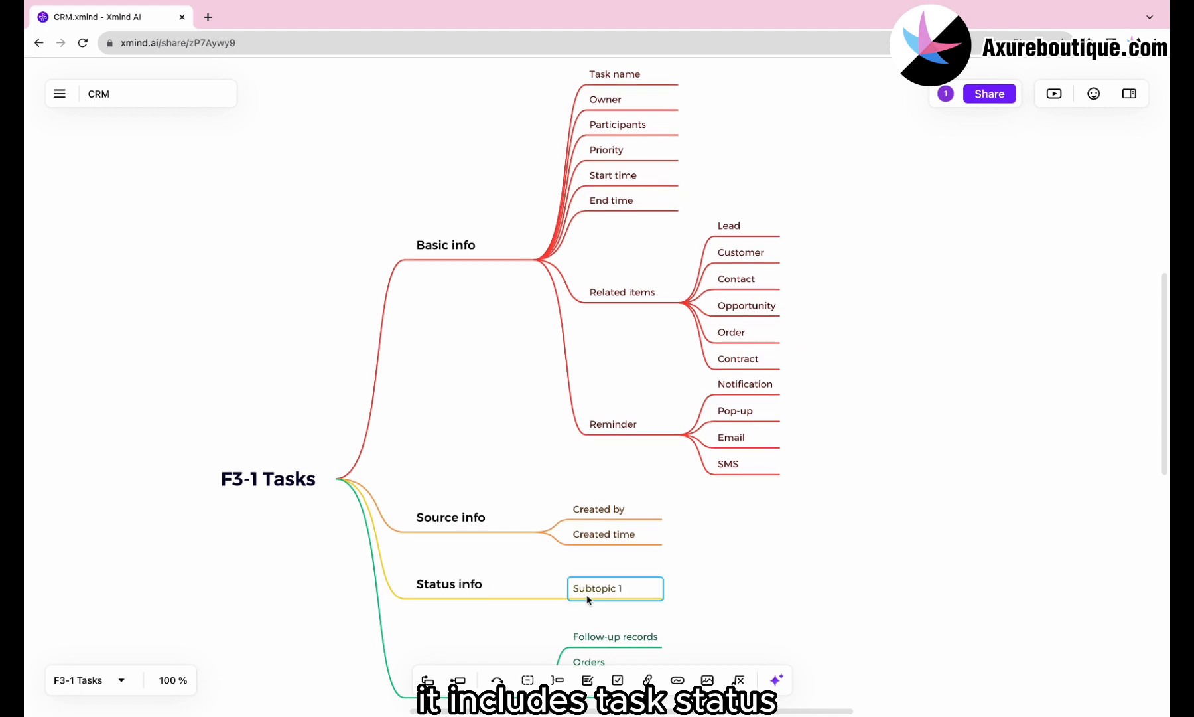
# - Name the subtopic under Status info "Task status" and give it the child topics Draft, Pending and Active
pyautogui.write('Task status')
pyautogui.scroll(-4, 655, 576)
pyautogui.press('Tab')
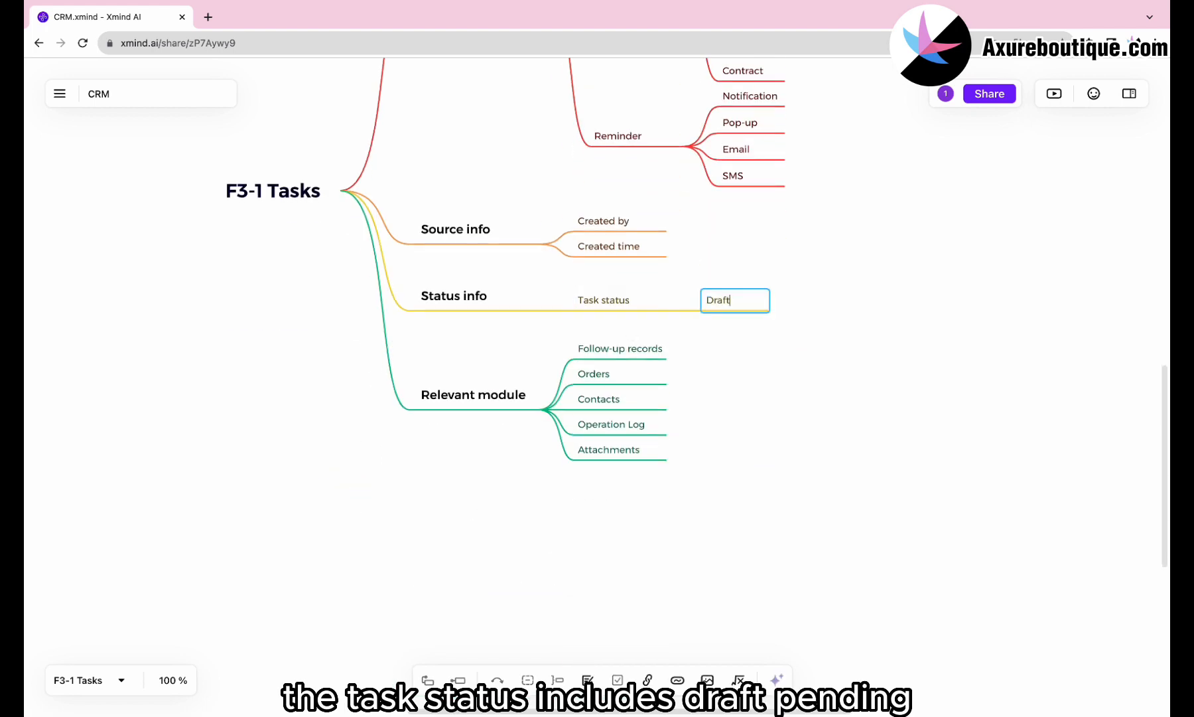
pyautogui.press('Return')
pyautogui.press('Return')
pyautogui.write('Active')
pyautogui.press('Return')
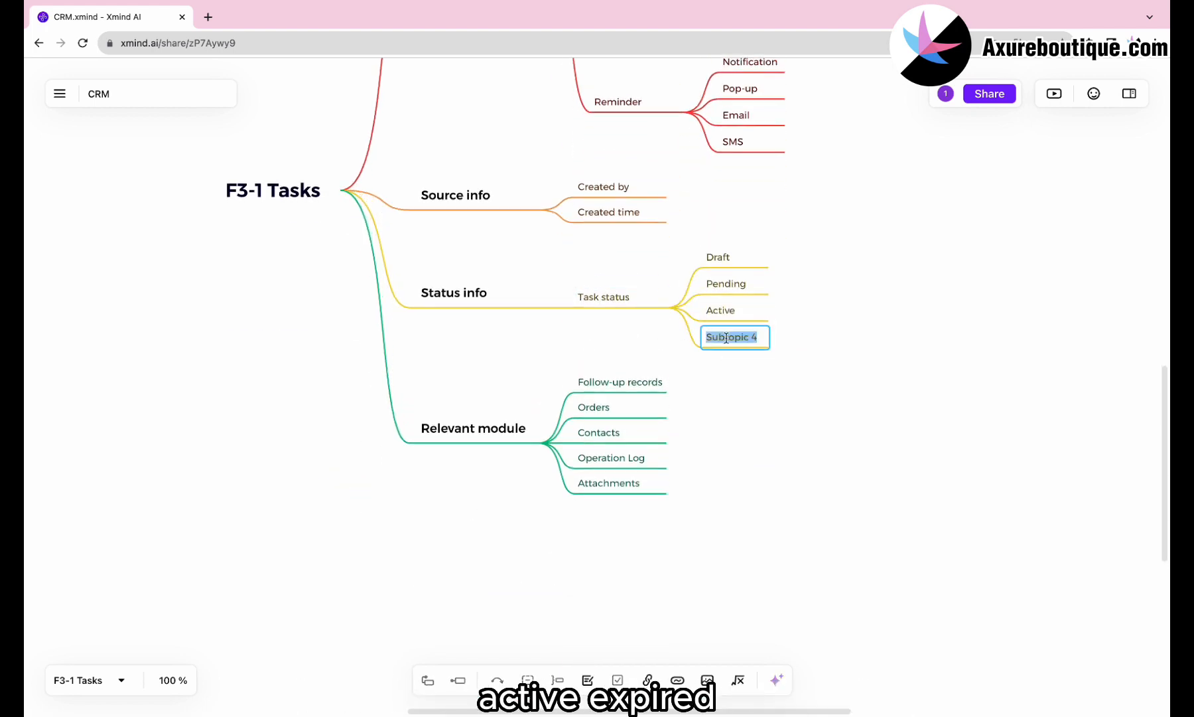
# - Add Expired, Terminated, Renewed, Amended and Cancelled to the child topics of Task status
pyautogui.press('Return')
pyautogui.write('Terminated')
pyautogui.press('Return')
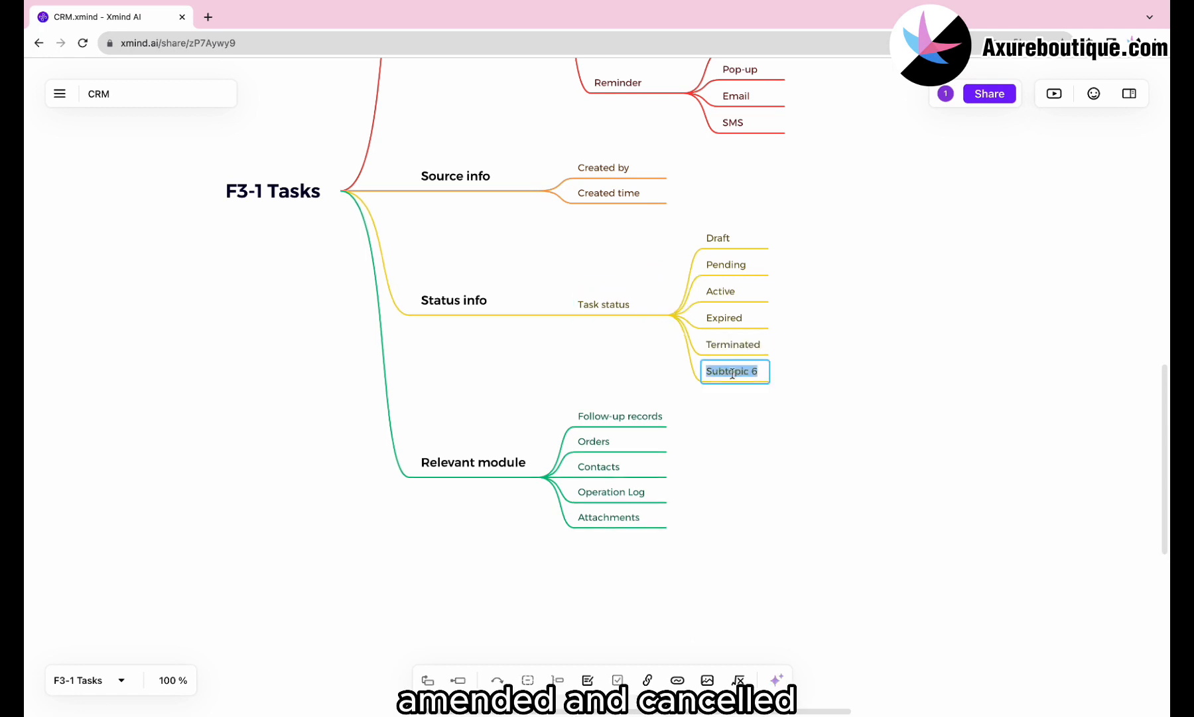
pyautogui.write('Renewed')
pyautogui.press('Return')
pyautogui.write('Amended')
pyautogui.press('Return')
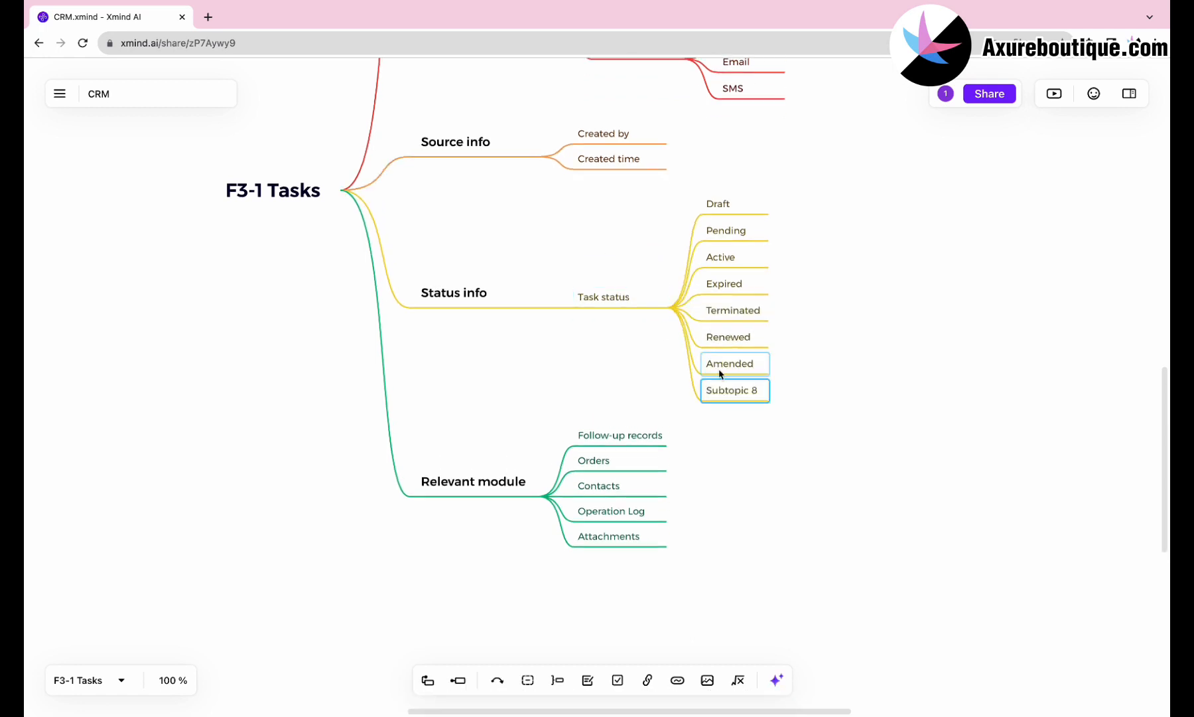
pyautogui.write('Cancelled')
# - Delete Follow-up records, Orders and Contacts from the Relevant module branch and add a Comments subtopic
pyautogui.click(658, 469)
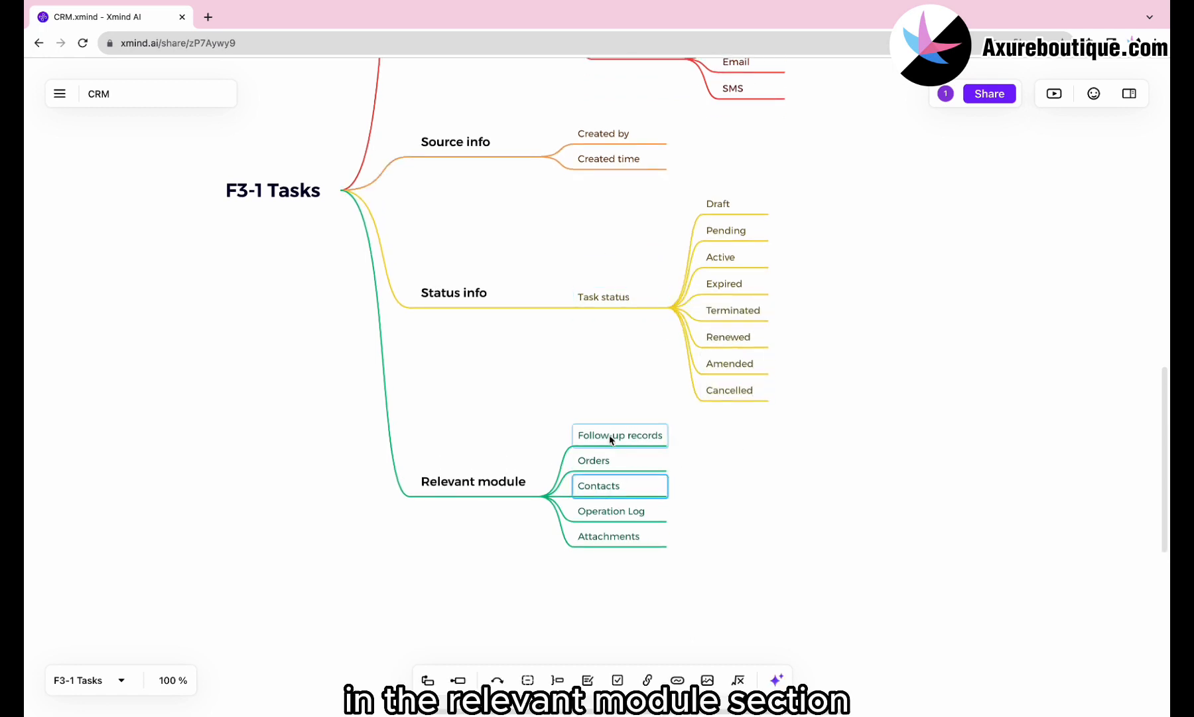
pyautogui.press('Delete')
pyautogui.click(477, 463)
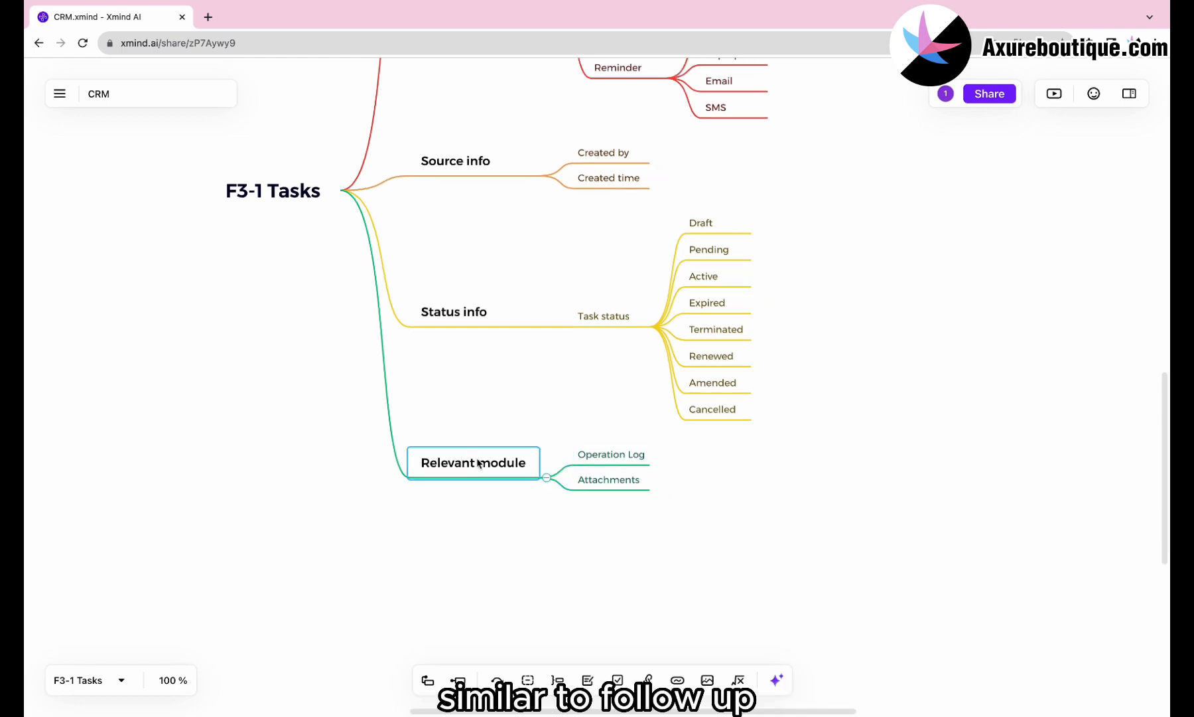
pyautogui.press('Tab')
pyautogui.write('Comments')
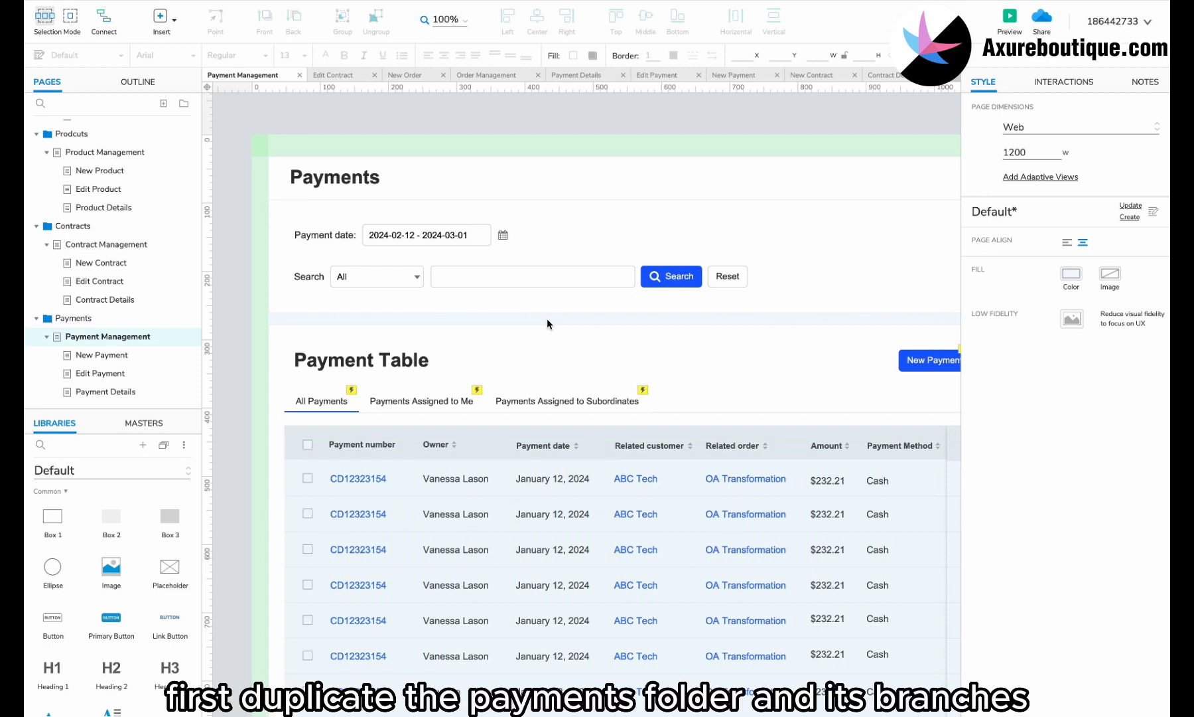
# - In Axure RP, duplicate the Payments folder with its whole branch and name the copy Tasks
pyautogui.rightClick(145, 320)
pyautogui.moveTo(192, 433)
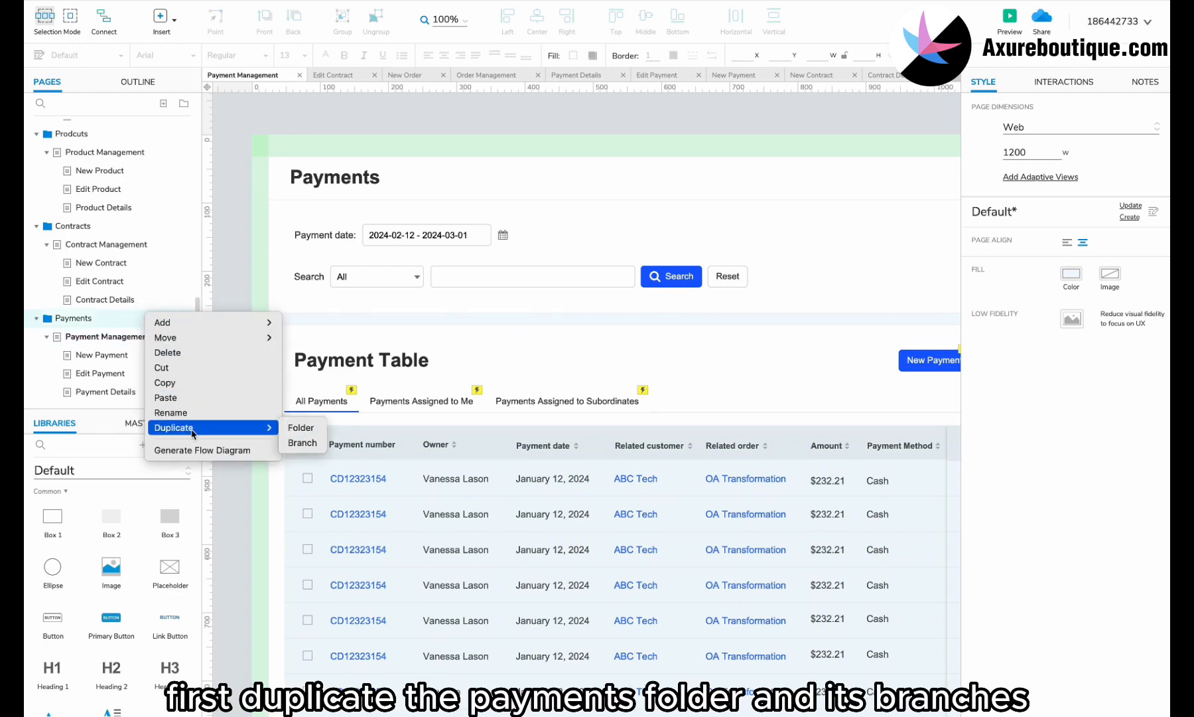
pyautogui.click(304, 442)
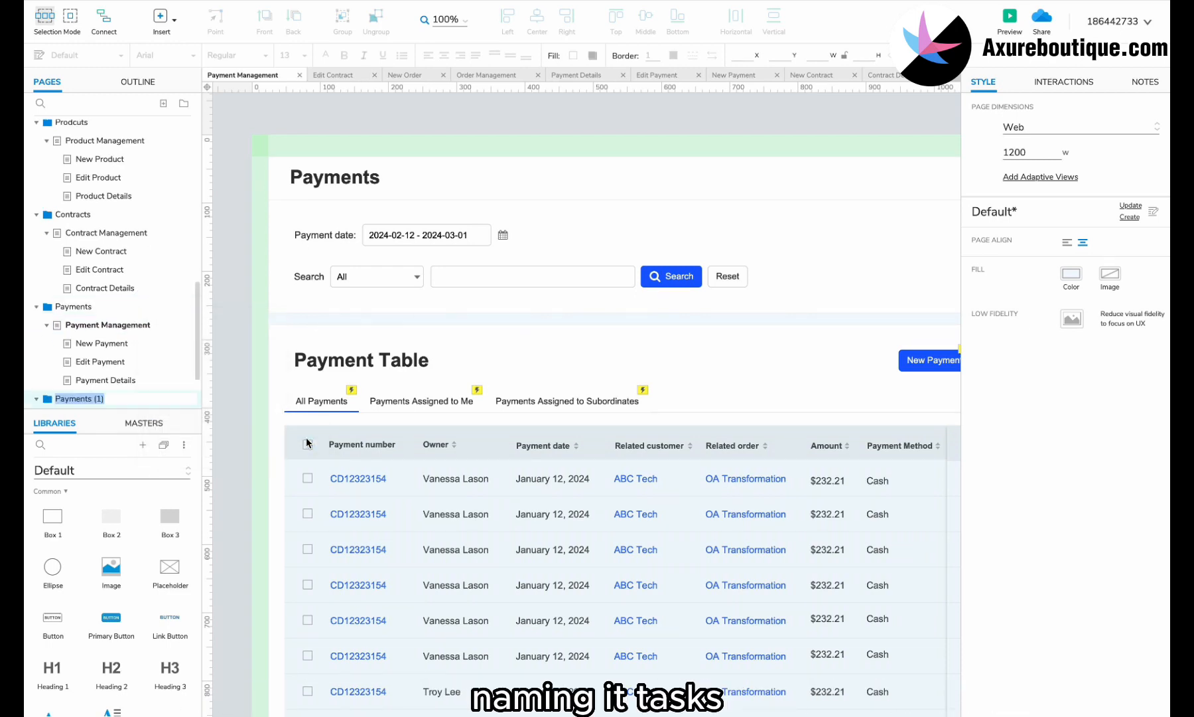
pyautogui.write('Tasks')
pyautogui.press('Return')
# - Rename the pages in the Tasks folder Task Management, New Task, Edit Task and Task Details, and open Task Management
pyautogui.scroll(-3, 89, 341)
pyautogui.doubleClick(83, 338)
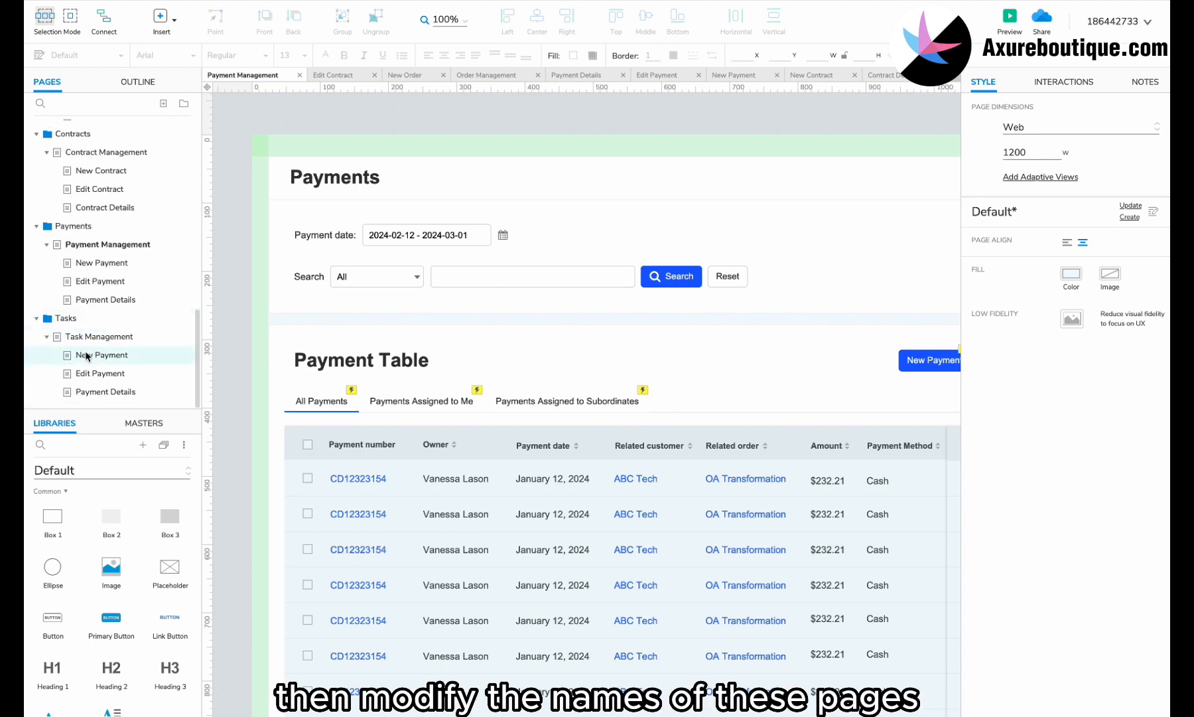
pyautogui.doubleClick(93, 392)
pyautogui.write('Task')
pyautogui.doubleClick(90, 340)
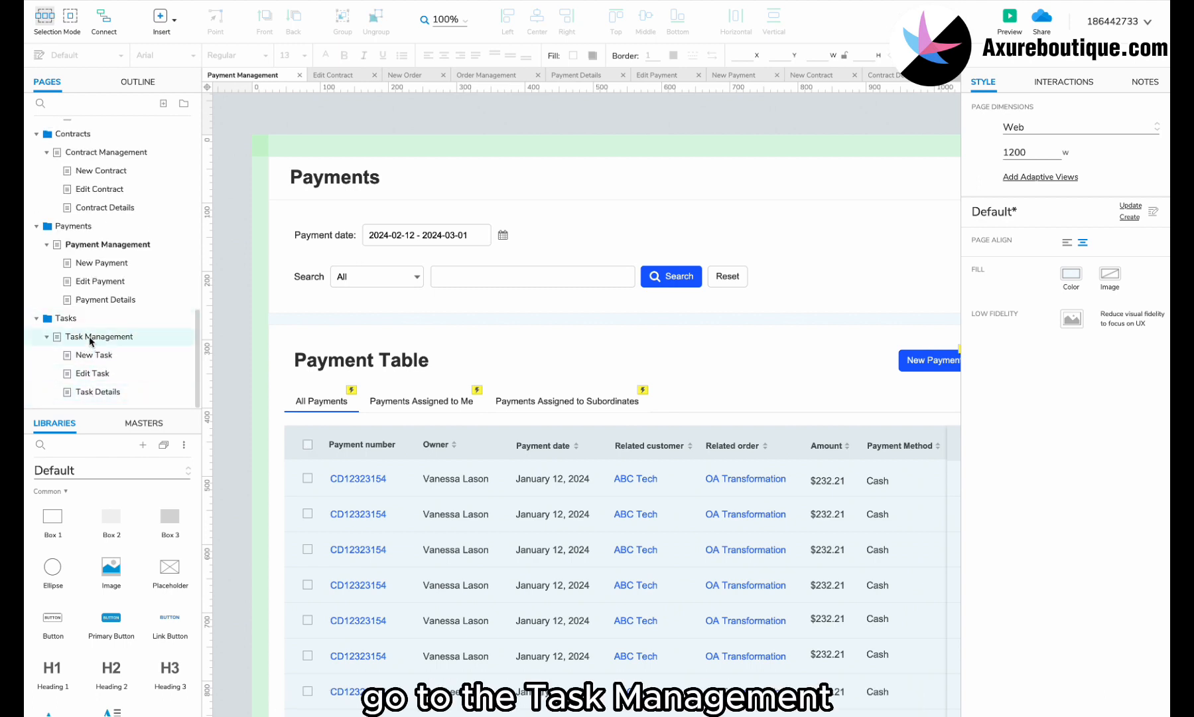
# - Change the page heading to Tasks and delete the Payment date filter with its date field and calendar icon
pyautogui.doubleClick(276, 138)
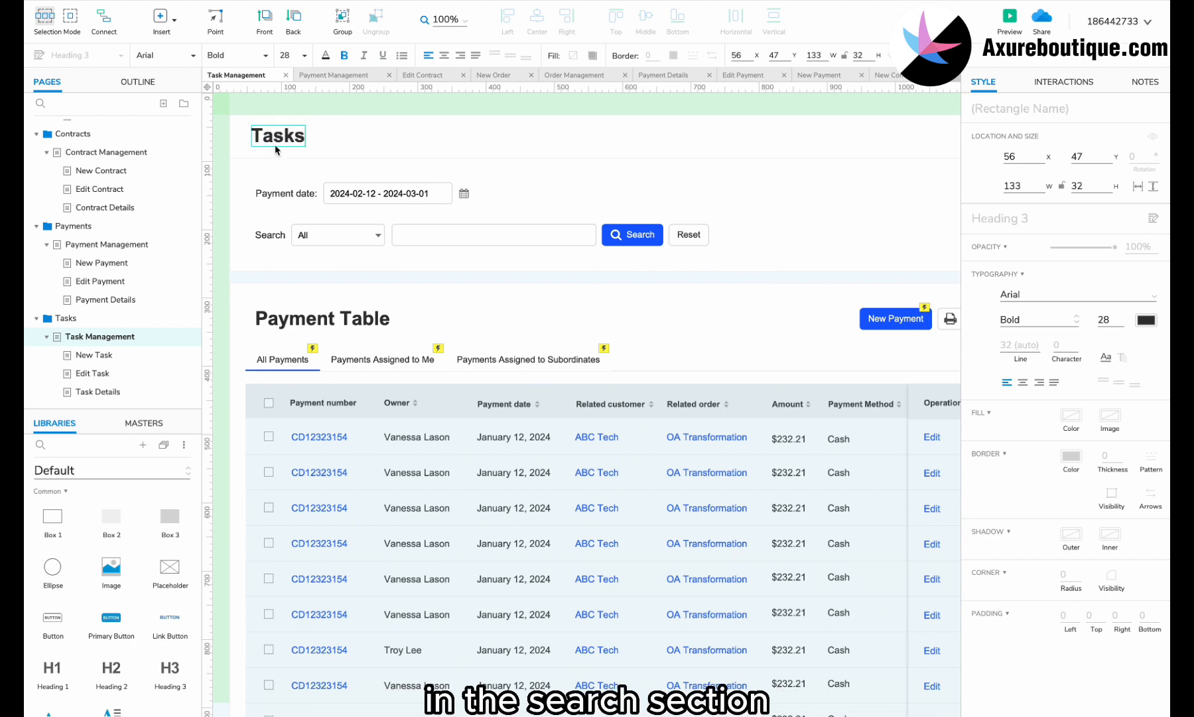
pyautogui.moveTo(243, 174); pyautogui.dragTo(473, 211)
pyautogui.press('Delete')
# - Duplicate the Search label and droplist into the space above them and relabel the copy Task status
pyautogui.moveTo(332, 255); pyautogui.dragTo(265, 229)
pyautogui.keyDown('ctrl'); pyautogui.moveTo(309, 235); pyautogui.dragTo(329, 198); pyautogui.keyUp('ctrl')
pyautogui.doubleClick(265, 198)
pyautogui.write('Task status')
# - Replace the Task status droplist options with All, Not started, In progress, On hold, Completed, Delayed and Cancelled
pyautogui.doubleClick(329, 197)
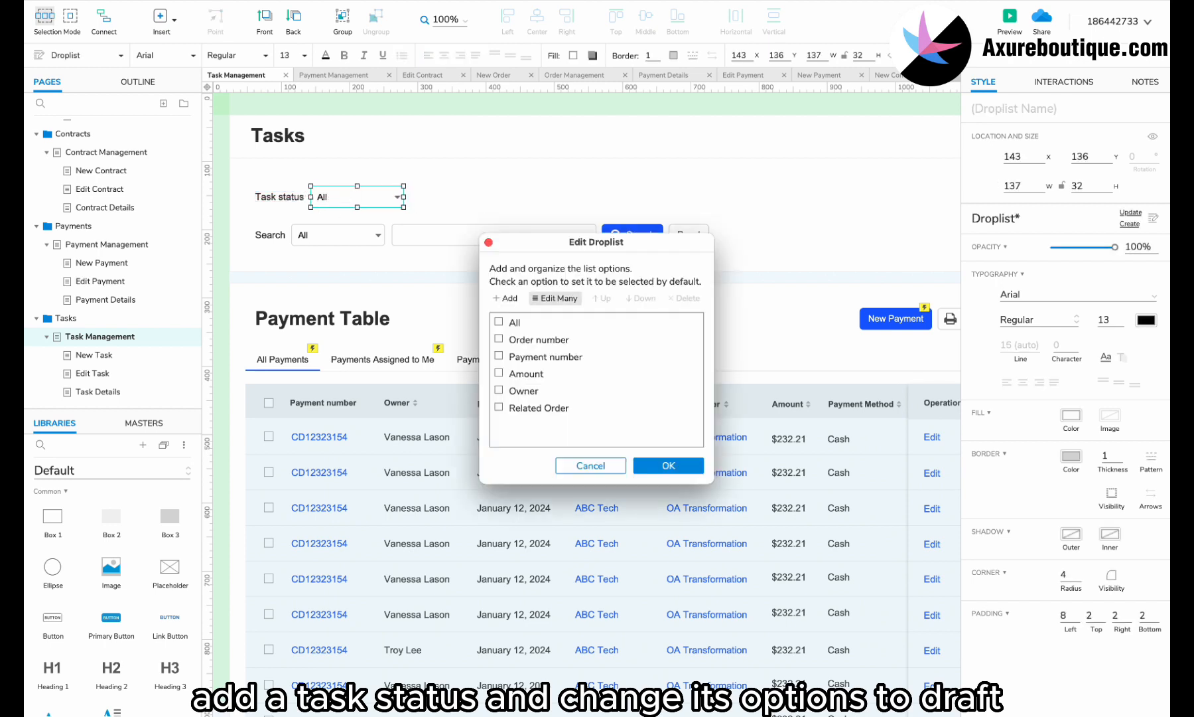
pyautogui.click(555, 298)
pyautogui.press('super+a')
pyautogui.press('super+v')
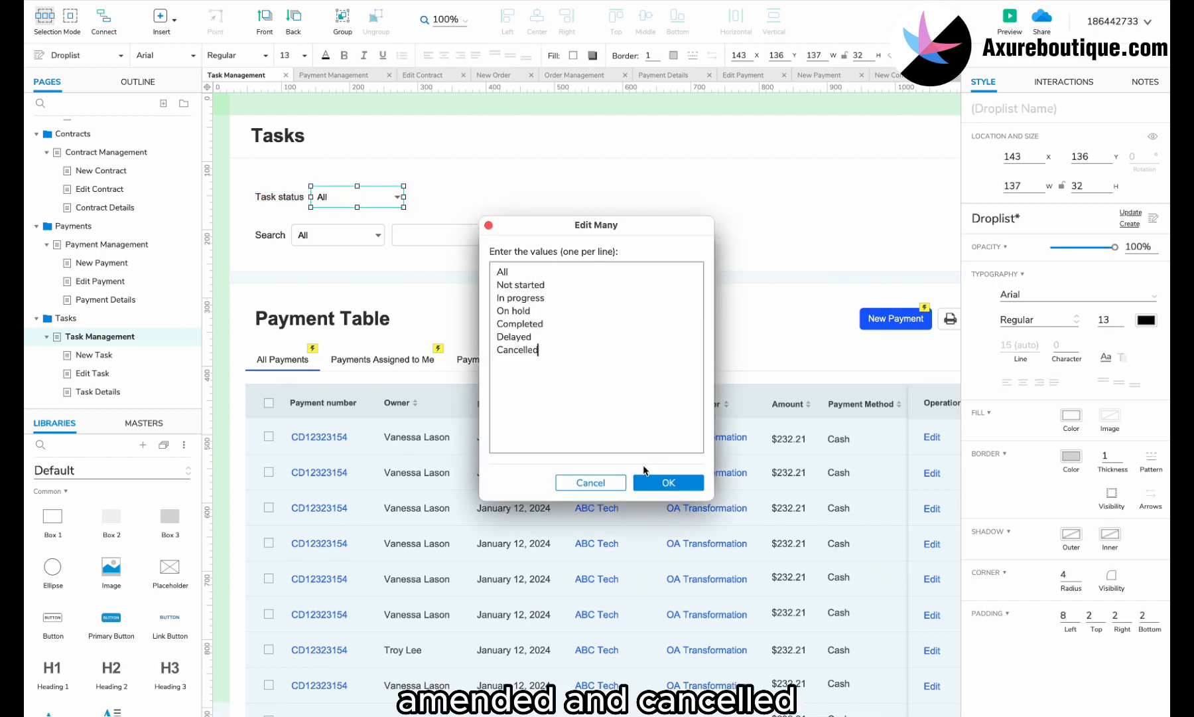
pyautogui.click(668, 482)
pyautogui.click(669, 466)
# - Replace the Search droplist options with All, Task name, Related lead, Related order, Related customer, Related contact, Related opportunity and Owner
pyautogui.doubleClick(375, 240)
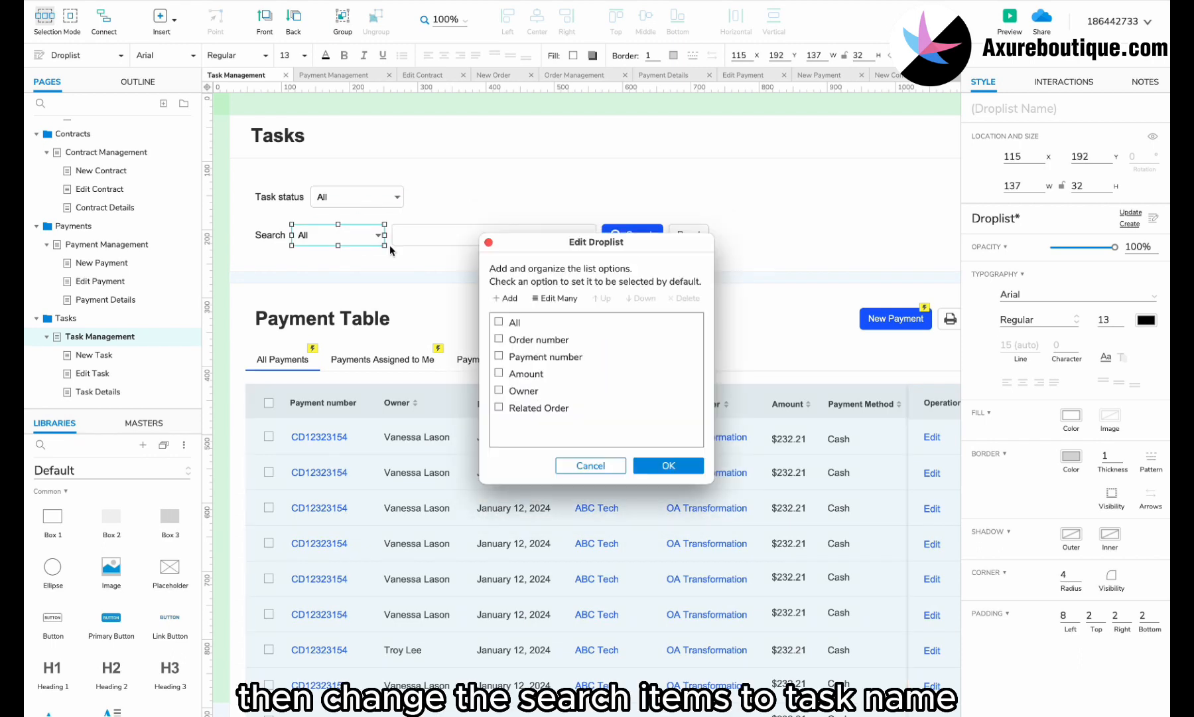
pyautogui.click(558, 298)
pyautogui.press('super+a')
pyautogui.press('super+v')
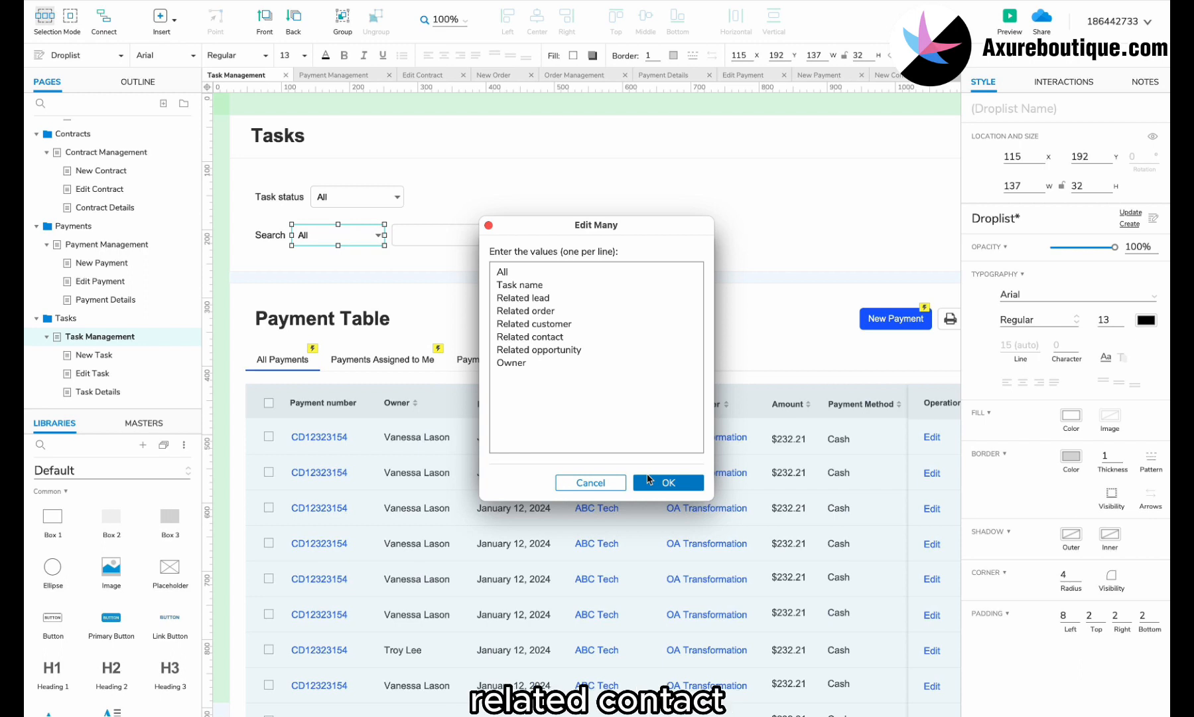
pyautogui.click(648, 476)
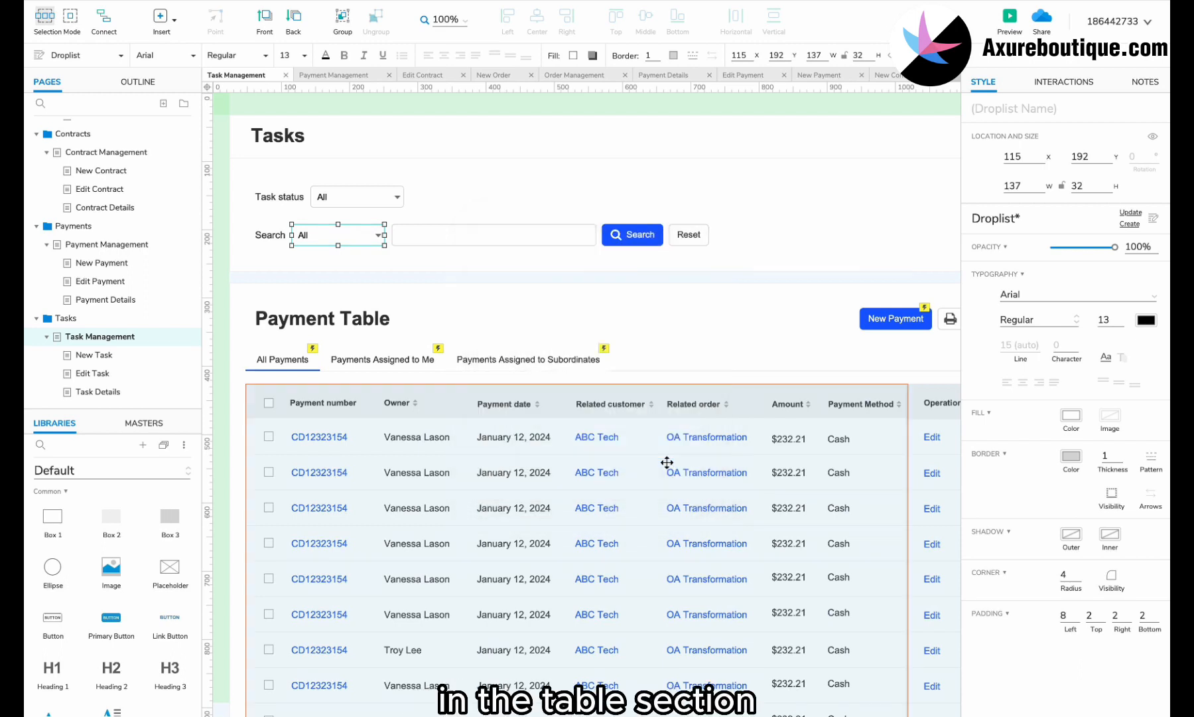
# - Retitle the table Task Table, relabel its creation button New Task and move that button closer to Print
pyautogui.doubleClick(321, 313)
pyautogui.doubleClick(900, 322)
pyautogui.write('Task')
pyautogui.click(841, 321)
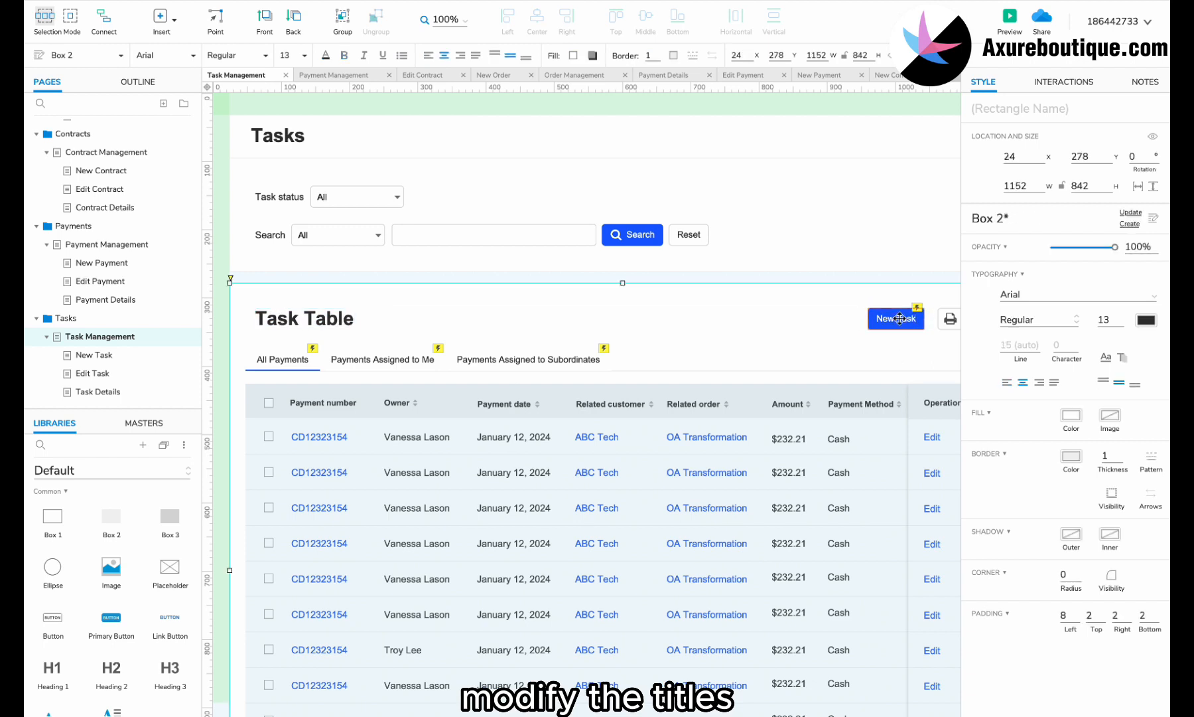
pyautogui.moveTo(897, 321); pyautogui.dragTo(905, 321)
# - Rename the three table tabs All Tasks, Tasks Assigned to Me and Tasks Assigned to Subordinates
pyautogui.doubleClick(292, 360)
pyautogui.doubleClick(478, 360)
pyautogui.write('Tasks')
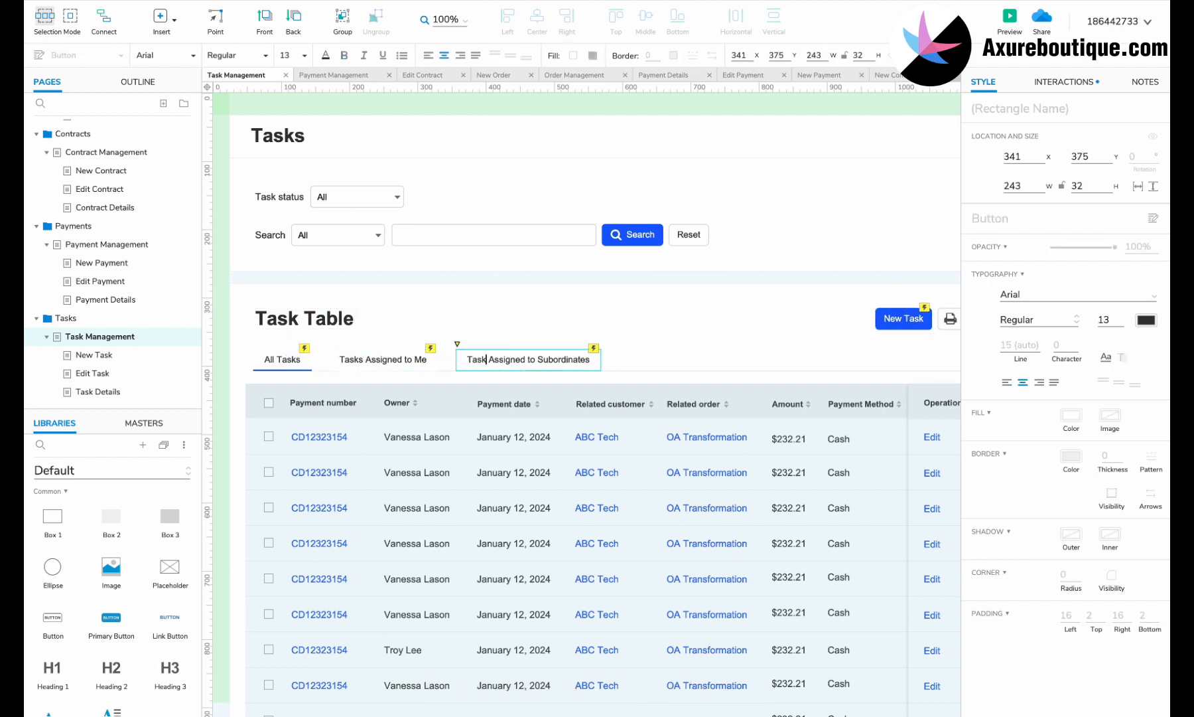
# - Move the three table tabs closer together and align the group with the table's left edge
pyautogui.moveTo(358, 363); pyautogui.dragTo(341, 363)
pyautogui.moveTo(497, 361); pyautogui.dragTo(465, 360)
pyautogui.click(382, 361)
pyautogui.keyDown('shift'); pyautogui.click(289, 359); pyautogui.keyUp('shift')
pyautogui.keyDown('shift'); pyautogui.click(496, 359); pyautogui.keyUp('shift')
pyautogui.moveTo(289, 358); pyautogui.dragTo(280, 358)
# - Open the table's dynamic panel for editing and change the Payment number column header to Task name
pyautogui.click(317, 410)
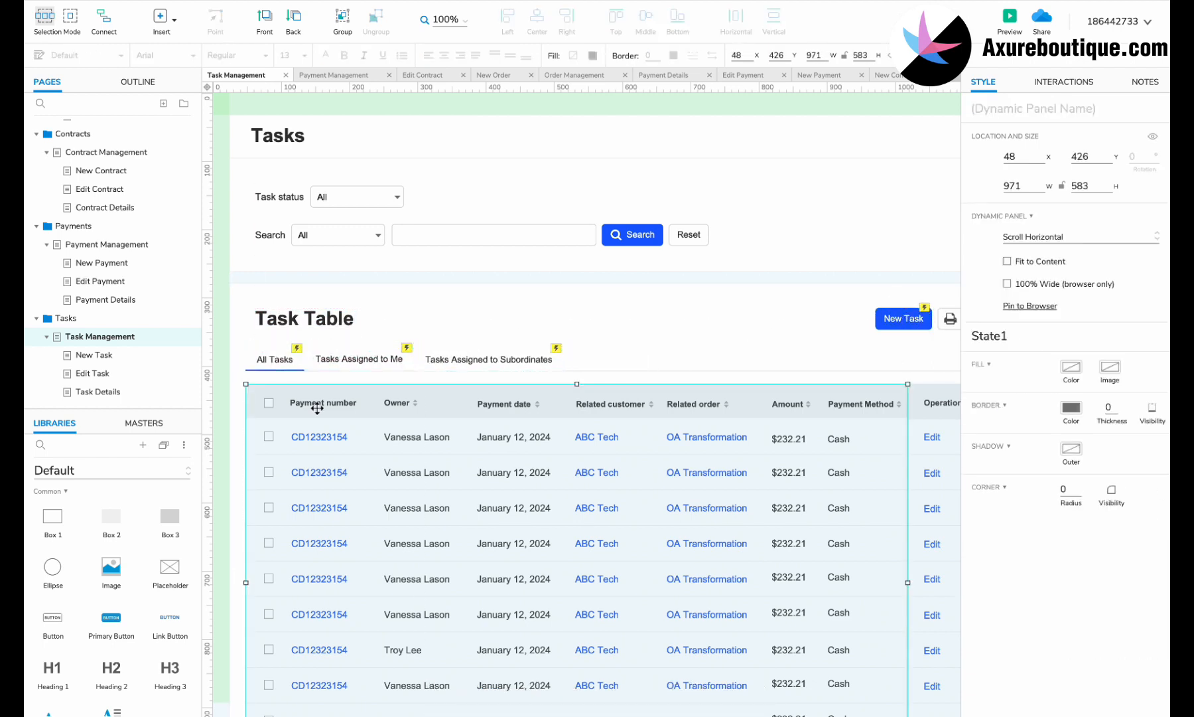
pyautogui.click(467, 354)
pyautogui.scroll(-2, 467, 354)
pyautogui.doubleClick(347, 341)
pyautogui.click(319, 341)
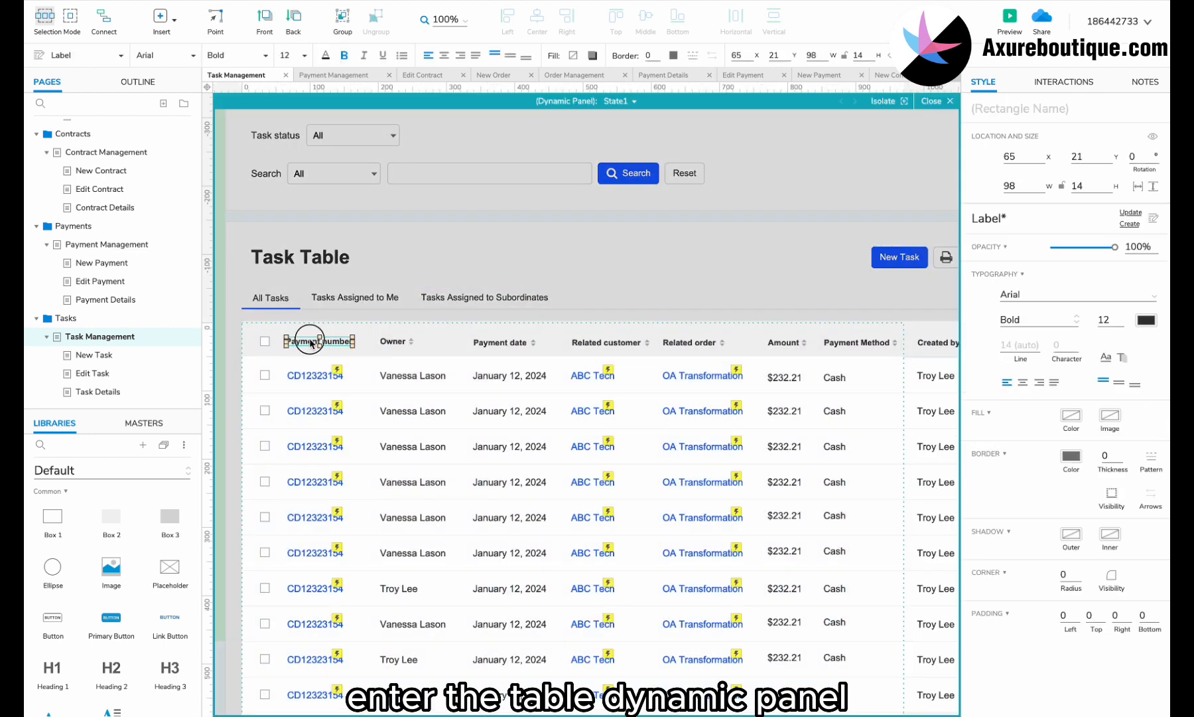
pyautogui.write('Task ')
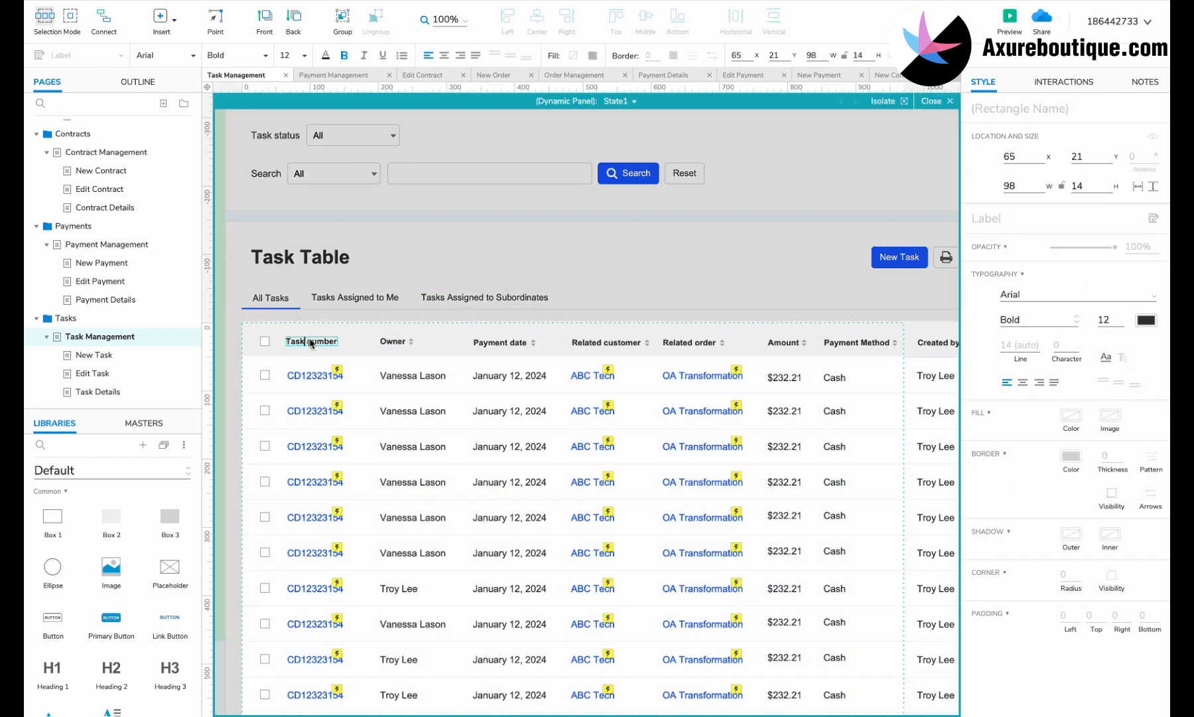
pyautogui.write('name')
# - Change the first row's task name to Prepare PPT and delete the interaction attached to it
pyautogui.scroll(-2, 333, 349)
pyautogui.doubleClick(298, 316)
pyautogui.write('Prepare')
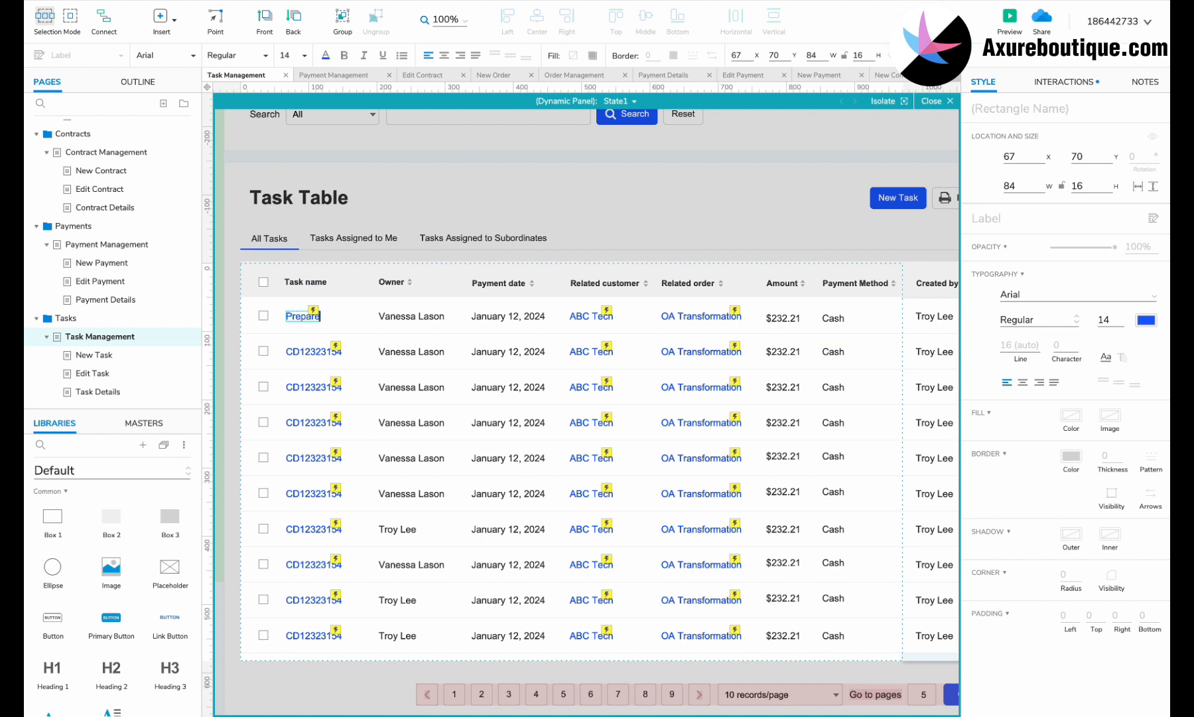
pyautogui.write(' PPT')
pyautogui.click(1064, 81)
pyautogui.click(1038, 149)
pyautogui.press('Delete')
# - Delete the nine payment number labels below Prepare PPT in the Task name column
pyautogui.click(314, 352)
pyautogui.keyDown('shift'); pyautogui.click(315, 388); pyautogui.keyUp('shift')
pyautogui.keyDown('shift'); pyautogui.click(314, 423); pyautogui.keyUp('shift')
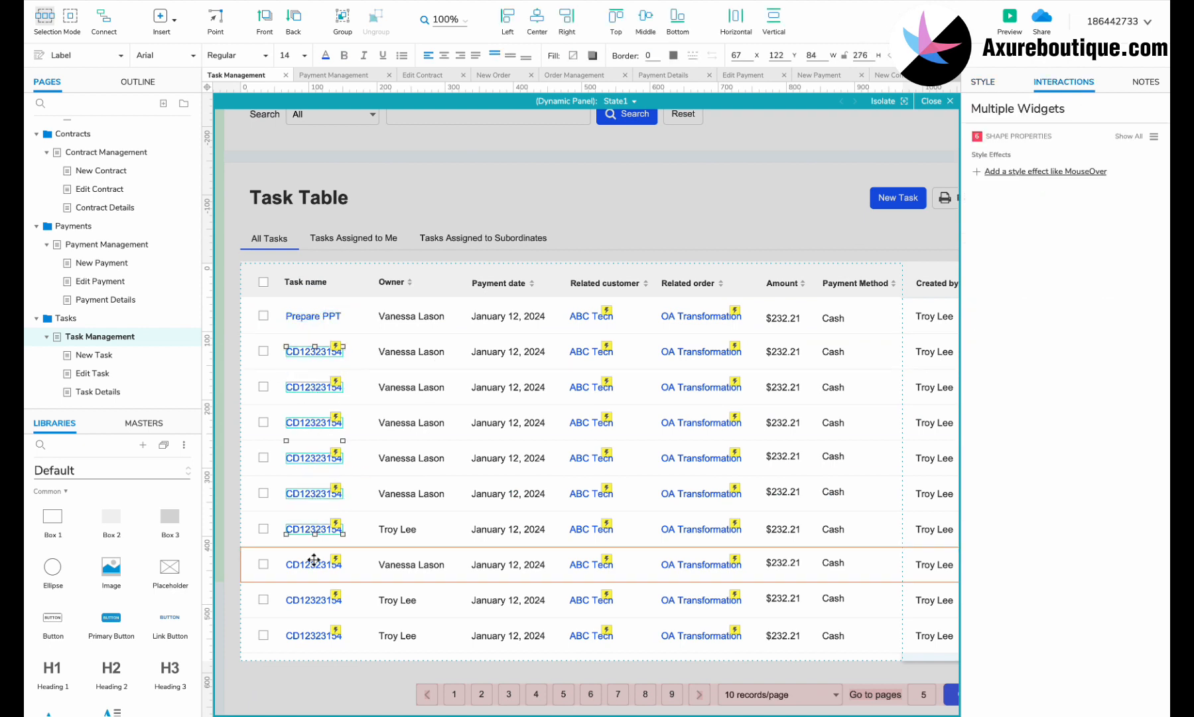
pyautogui.keyDown('shift'); pyautogui.click(314, 564); pyautogui.keyUp('shift')
pyautogui.keyDown('shift'); pyautogui.click(314, 599); pyautogui.keyUp('shift')
pyautogui.keyDown('shift'); pyautogui.click(314, 636); pyautogui.keyUp('shift')
pyautogui.press('Delete')
# - Duplicate the Prepare PPT label down the Task name column to fill the nine other rows
pyautogui.moveTo(302, 314); pyautogui.dragTo(301, 455)
pyautogui.keyDown('shift'); pyautogui.click(301, 316); pyautogui.keyUp('shift')
pyautogui.click(300, 422)
pyautogui.keyDown('shift'); pyautogui.click(304, 423); pyautogui.keyUp('shift')
pyautogui.keyDown('shift'); pyautogui.click(306, 388); pyautogui.keyUp('shift')
pyautogui.keyDown('shift'); pyautogui.click(307, 351); pyautogui.keyUp('shift')
pyautogui.keyDown('shift'); pyautogui.click(309, 317); pyautogui.keyUp('shift')
pyautogui.moveTo(306, 316); pyautogui.dragTo(305, 494)
# - Rename the Payment date column header Participants and bring its sort icon close to the text
pyautogui.doubleClick(495, 282)
pyautogui.write('Participants')
pyautogui.click(539, 337)
pyautogui.click(505, 283)
pyautogui.keyDown('shift'); pyautogui.click(526, 284); pyautogui.keyUp('shift')
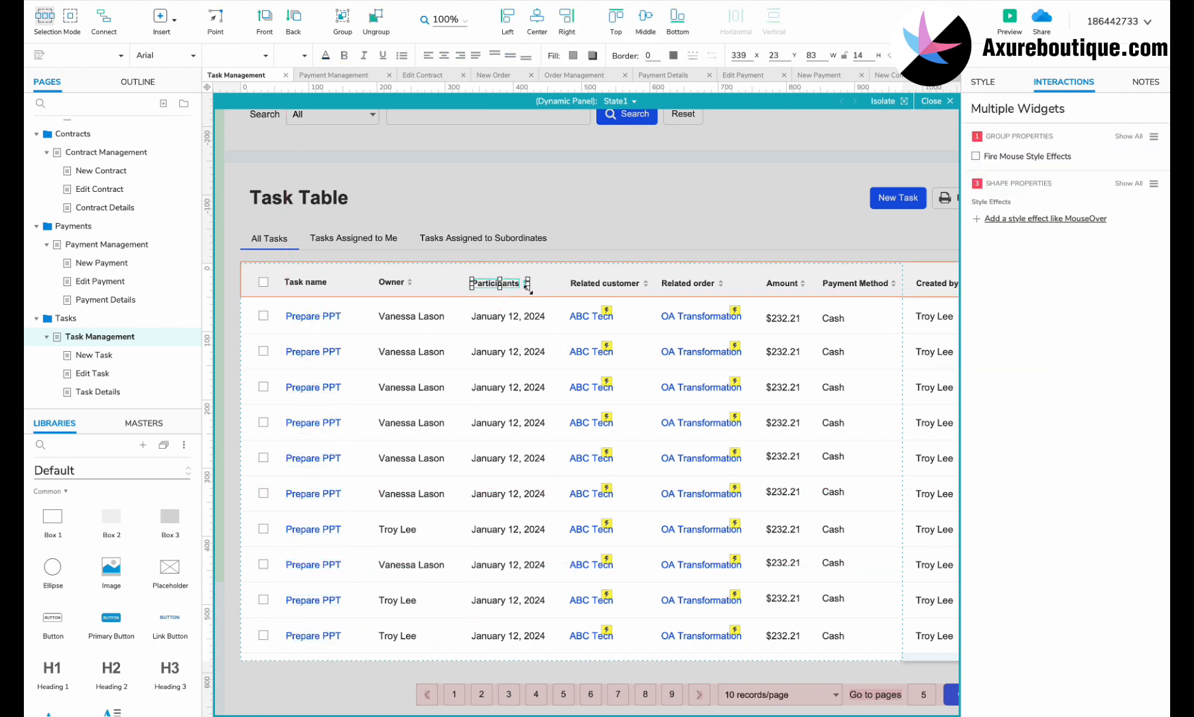
# - Delete the Related customer column, including its header, sort icon and all row entries
pyautogui.scroll(-2, 530, 288)
pyautogui.hscroll(2, 530, 289)
pyautogui.moveTo(511, 619); pyautogui.dragTo(435, 232)
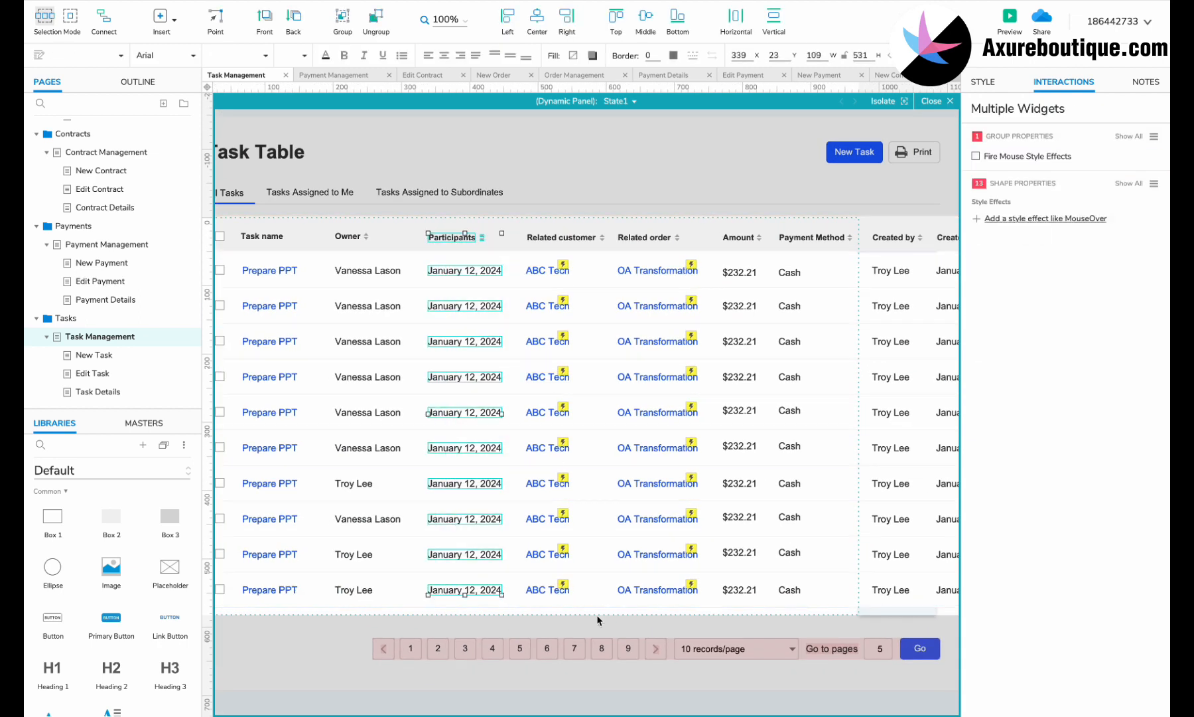
pyautogui.moveTo(598, 621); pyautogui.dragTo(554, 226)
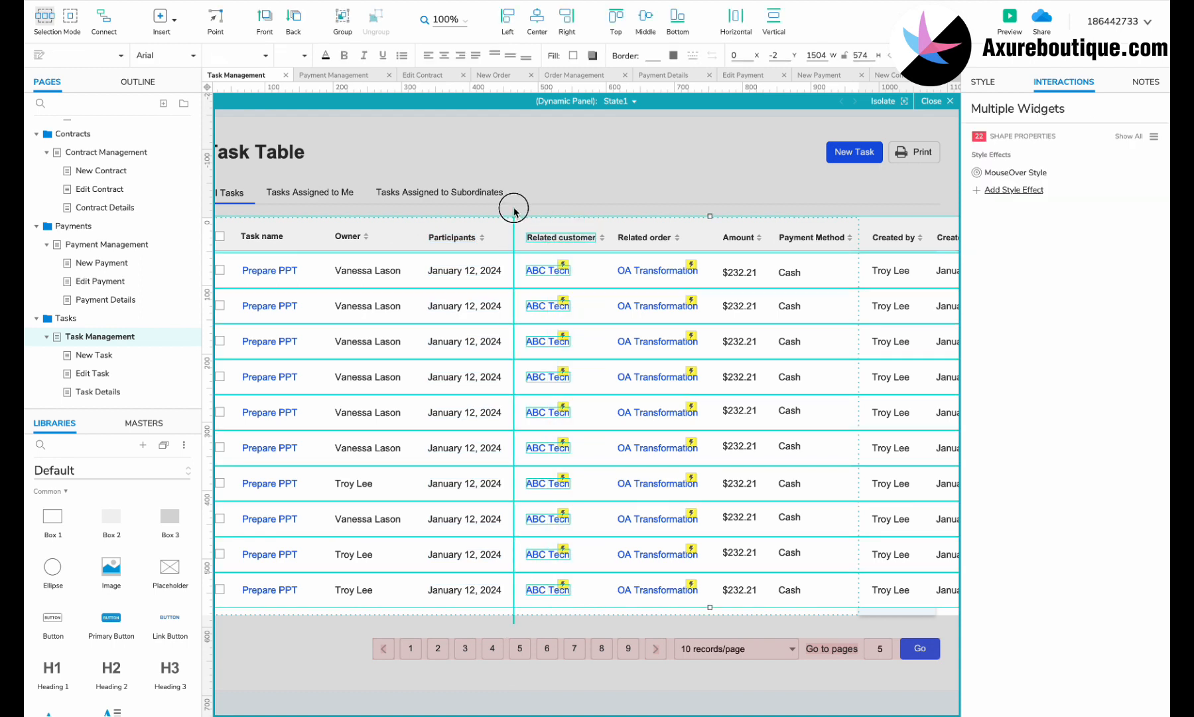
pyautogui.press('Delete')
# - Replace the first row's Participants entry with three comma-separated full names ending in an ellipsis
pyautogui.doubleClick(464, 270)
pyautogui.write('Joe Robert')
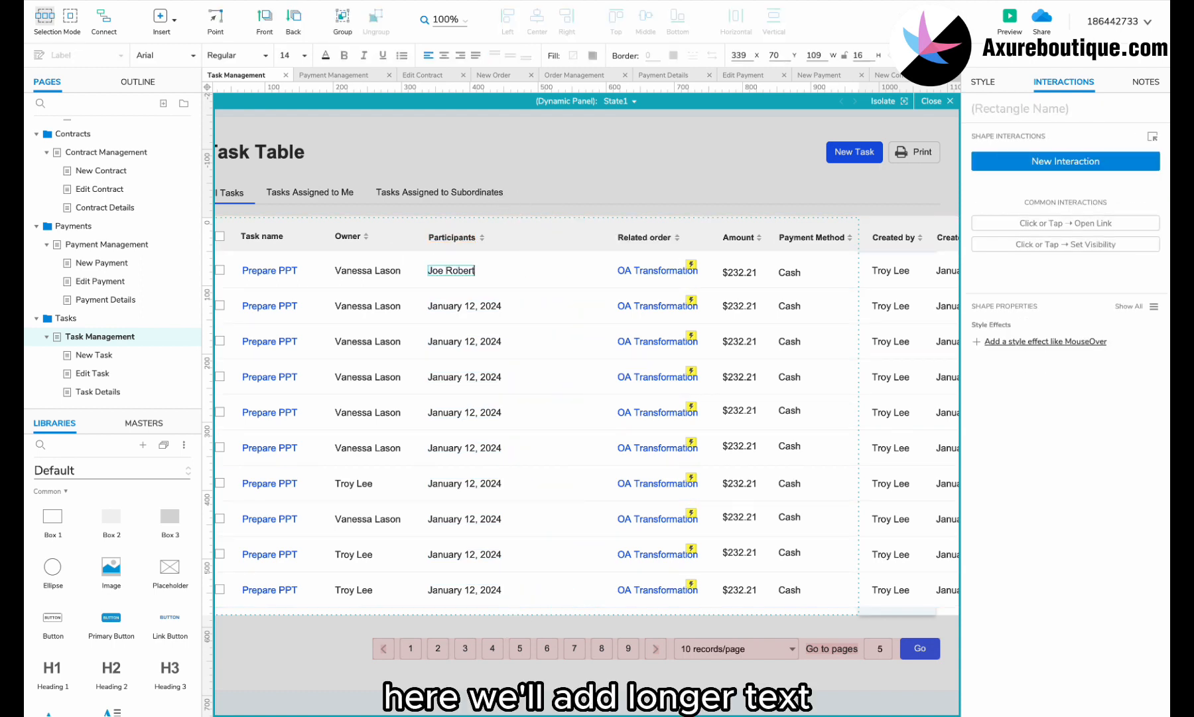
pyautogui.write('s, Joe Wells, ')
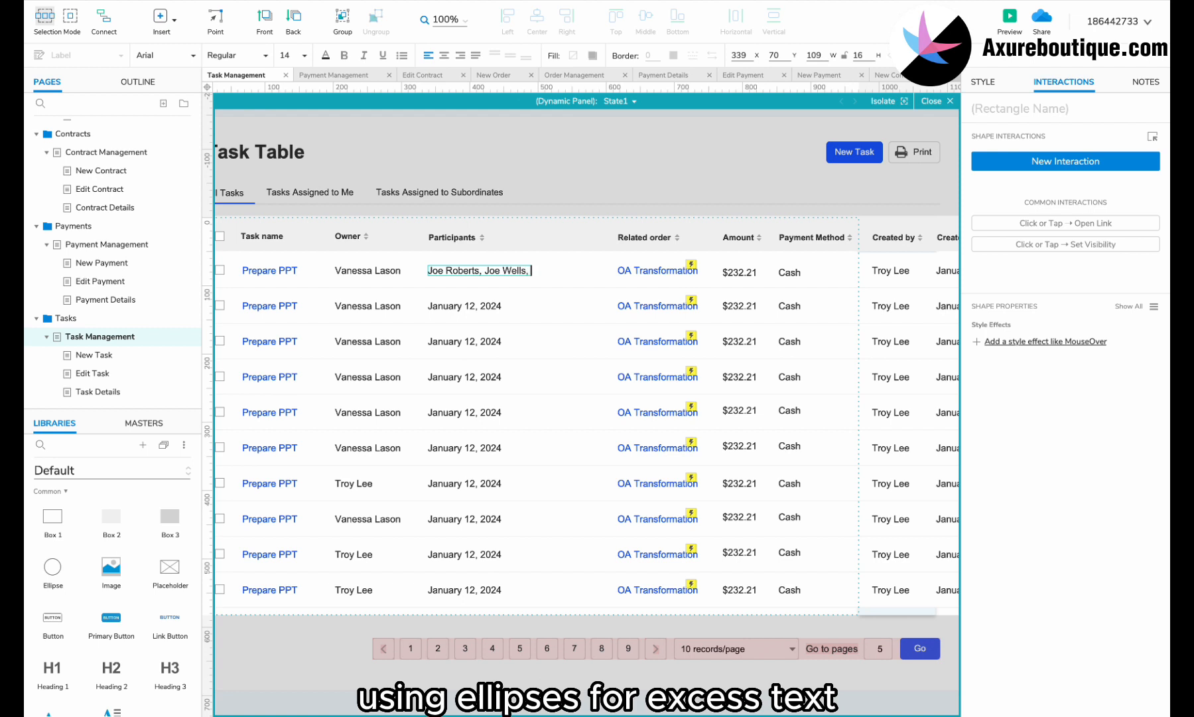
pyautogui.write('Vanessa Lason...')
# - Copy the participant list from the first row into the Participants cells of all the other rows
pyautogui.hotkey('ctrl', 'a')
pyautogui.hotkey('ctrl', 'c')
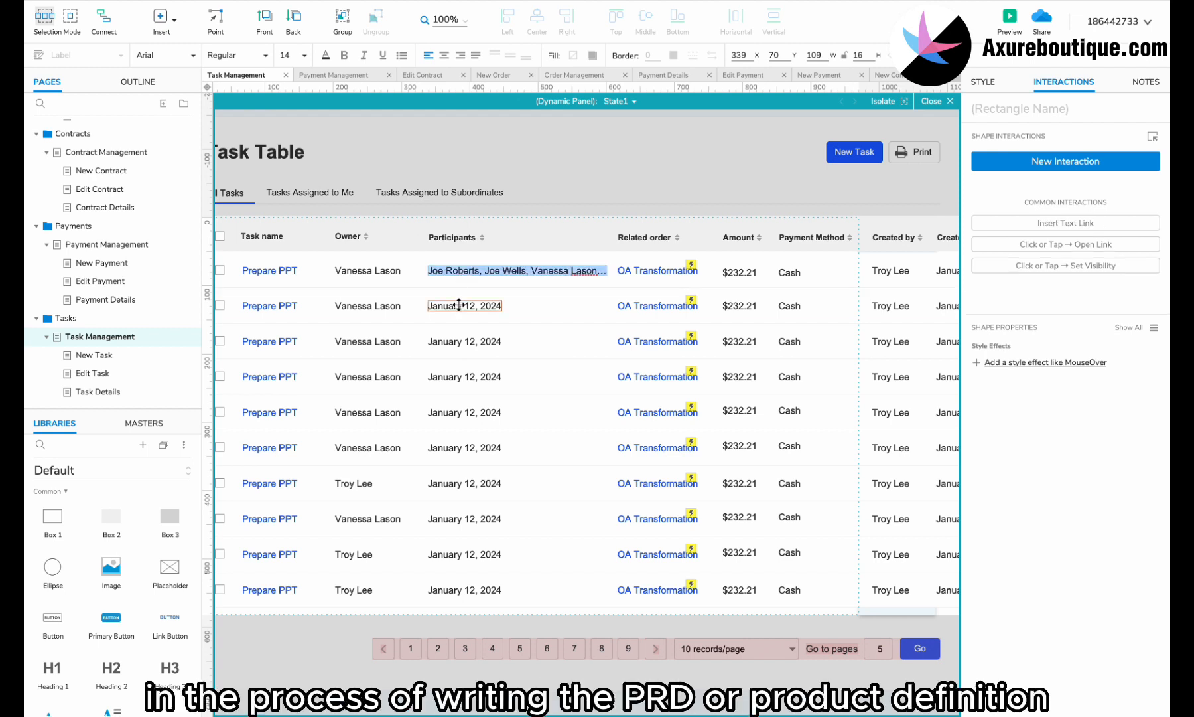
pyautogui.doubleClick(457, 306)
pyautogui.hotkey('ctrl', 'v')
pyautogui.doubleClick(457, 341)
pyautogui.hotkey('ctrl', 'v')
pyautogui.doubleClick(456, 376)
pyautogui.doubleClick(448, 483)
pyautogui.hotkey('ctrl', 'v')
pyautogui.doubleClick(451, 518)
pyautogui.hotkey('ctrl', 'v')
pyautogui.doubleClick(451, 554)
pyautogui.hotkey('ctrl', 'v')
pyautogui.doubleClick(455, 589)
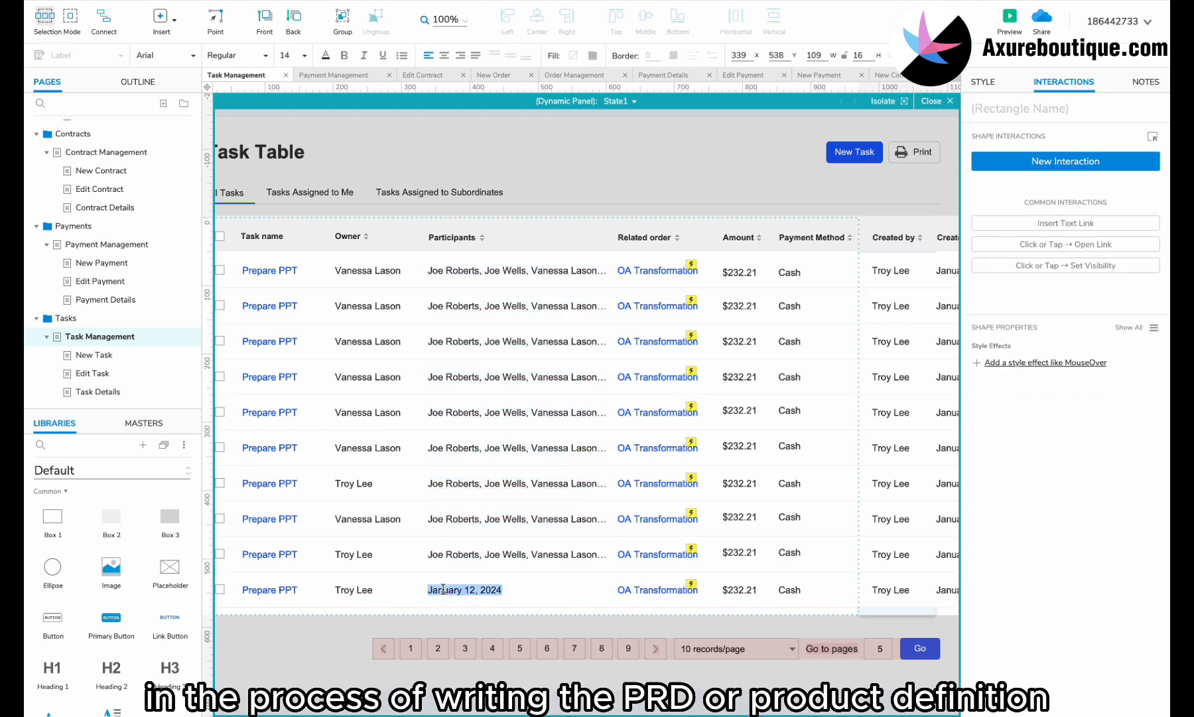
pyautogui.hotkey('ctrl', 'v')
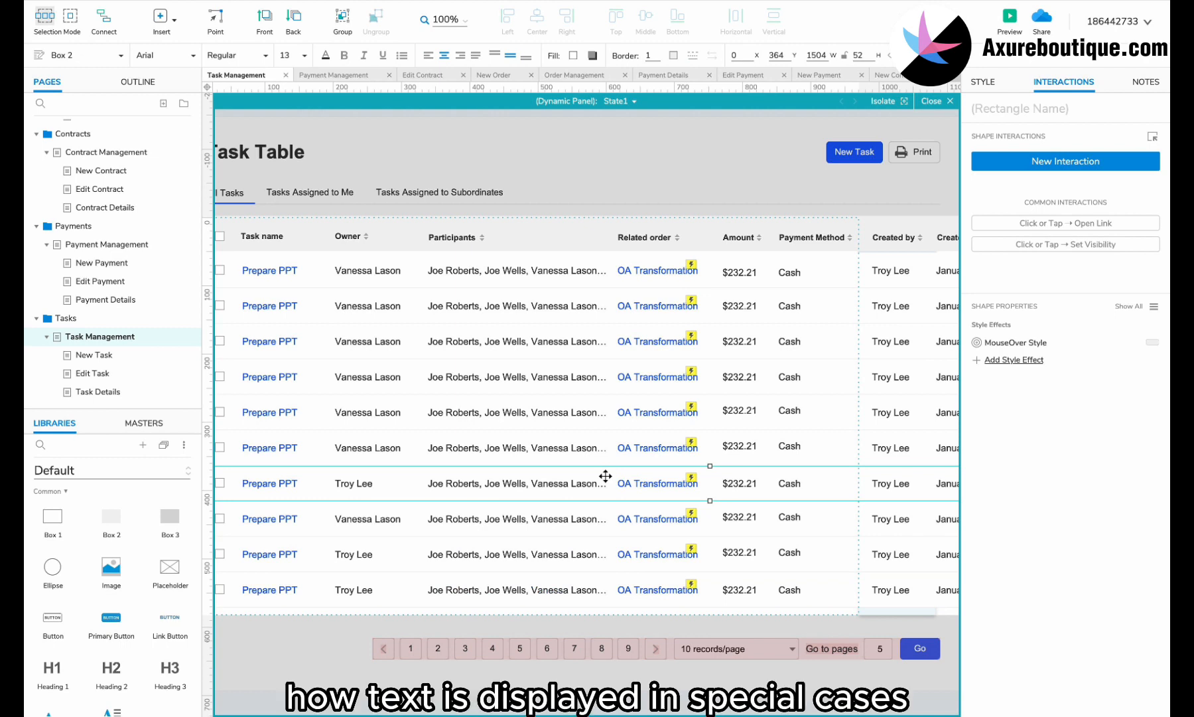
# - Rename the Amount column header Task status and align it with its sort icon over the column's entries
pyautogui.doubleClick(736, 236)
pyautogui.write('Task status')
pyautogui.click(746, 262)
pyautogui.hscroll(2, 736, 259)
pyautogui.click(666, 243)
pyautogui.keyDown('shift'); pyautogui.click(631, 243); pyautogui.keyUp('shift')
pyautogui.moveTo(629, 243); pyautogui.dragTo(643, 245)
# - Set the first two Task status entries to Active and Completed, and color Completed green (#00B42B)
pyautogui.doubleClick(648, 278)
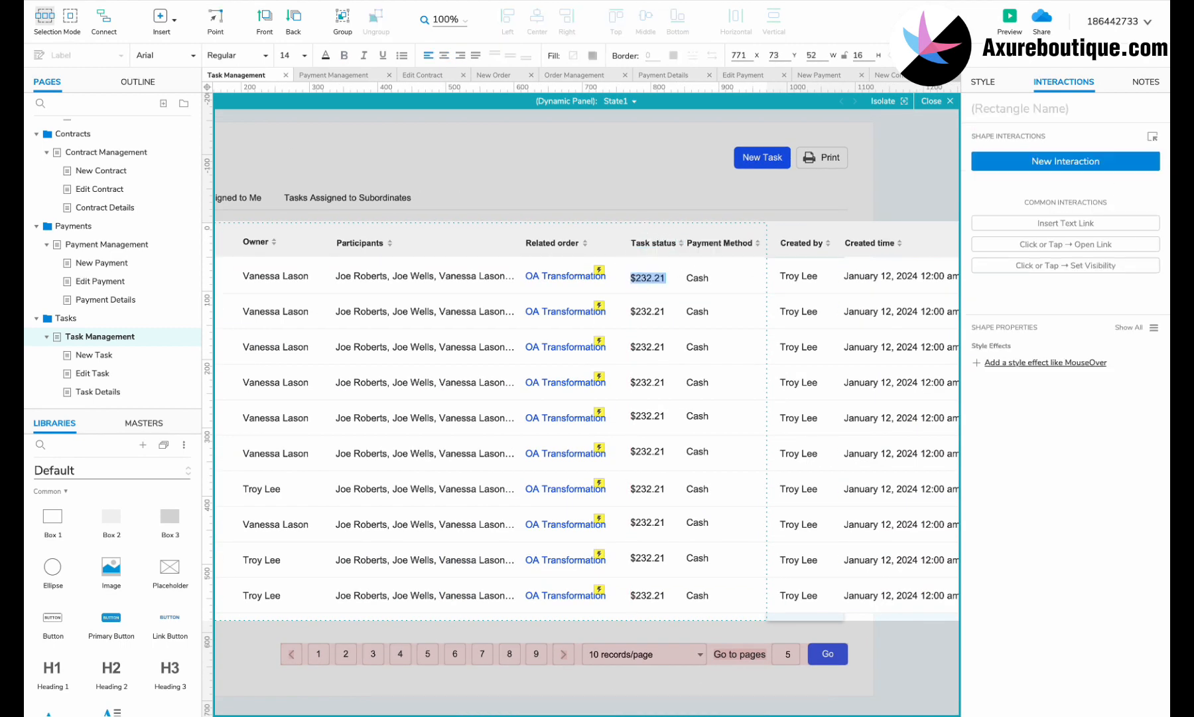
pyautogui.write('Active')
pyautogui.doubleClick(648, 312)
pyautogui.write('Completed')
pyautogui.doubleClick(637, 312)
pyautogui.click(325, 55)
pyautogui.click(353, 276)
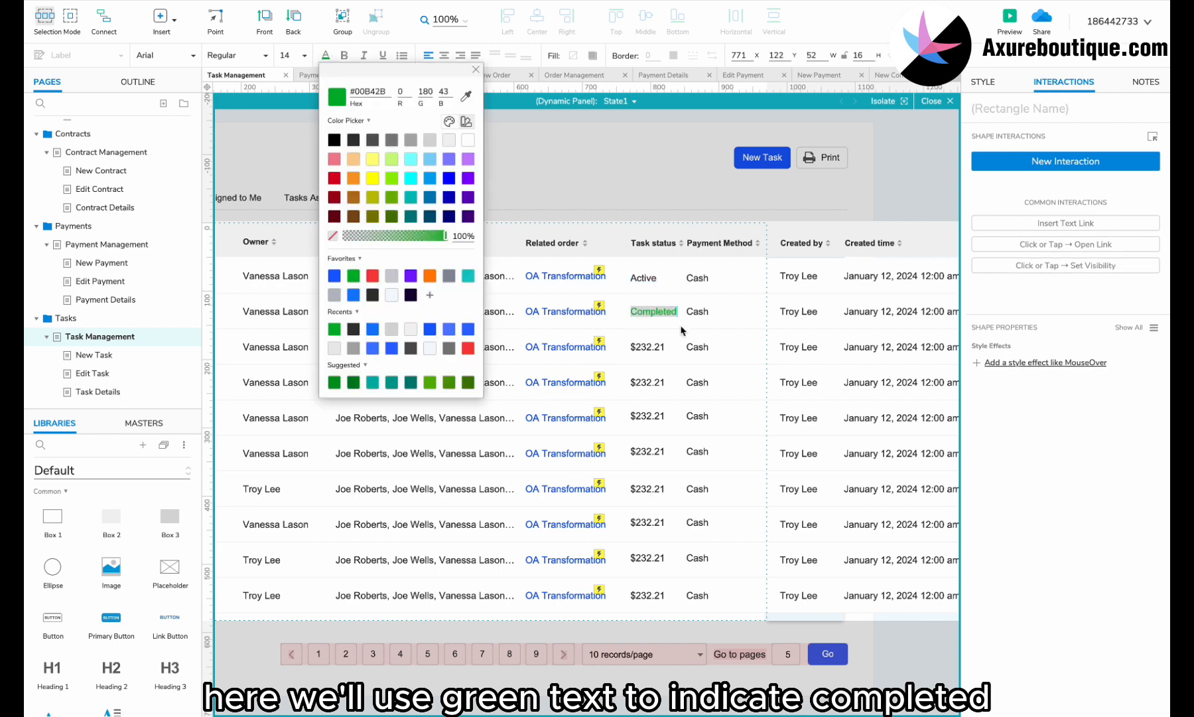
# - Set the third row's Task status entry to Delayed and color its text orange
pyautogui.doubleClick(648, 346)
pyautogui.write('Delayed')
pyautogui.doubleClick(647, 346)
pyautogui.click(326, 55)
pyautogui.click(430, 276)
# - Copy the Active entry from the first row into the Task status cells of rows four to ten
pyautogui.doubleClick(643, 277)
pyautogui.press('super+c')
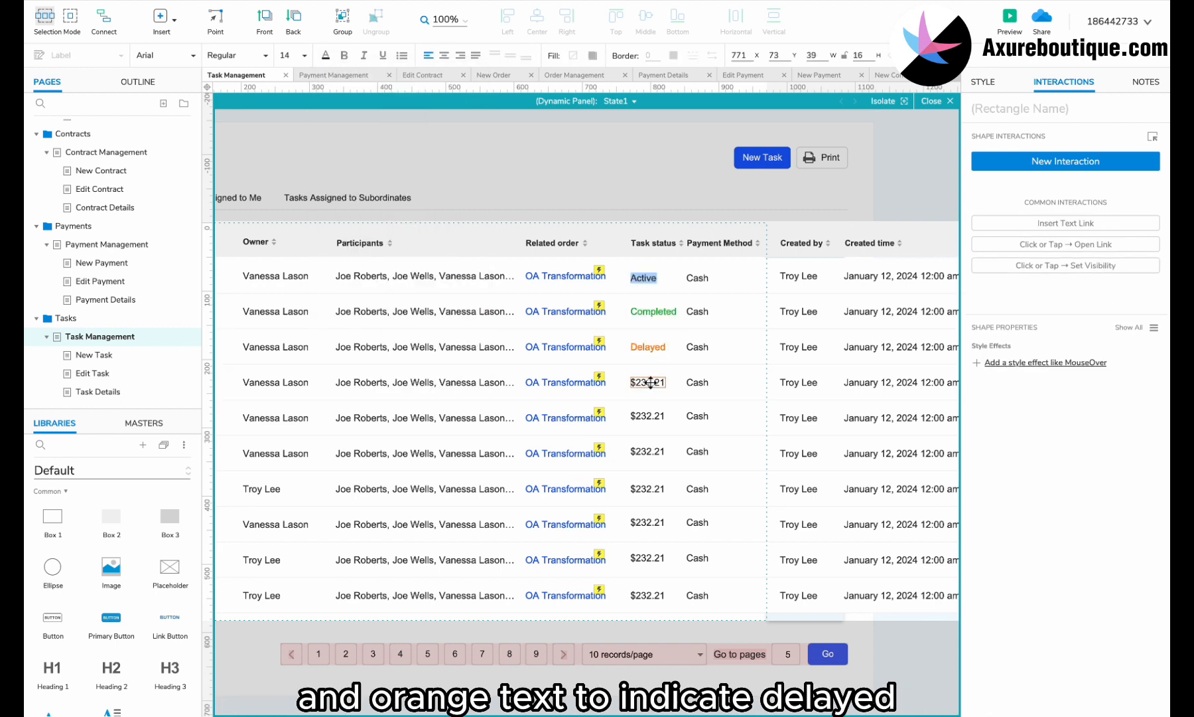
pyautogui.doubleClick(647, 383)
pyautogui.press('super+v')
pyautogui.doubleClick(646, 417)
pyautogui.press('super+v')
pyautogui.doubleClick(644, 452)
pyautogui.press('super+v')
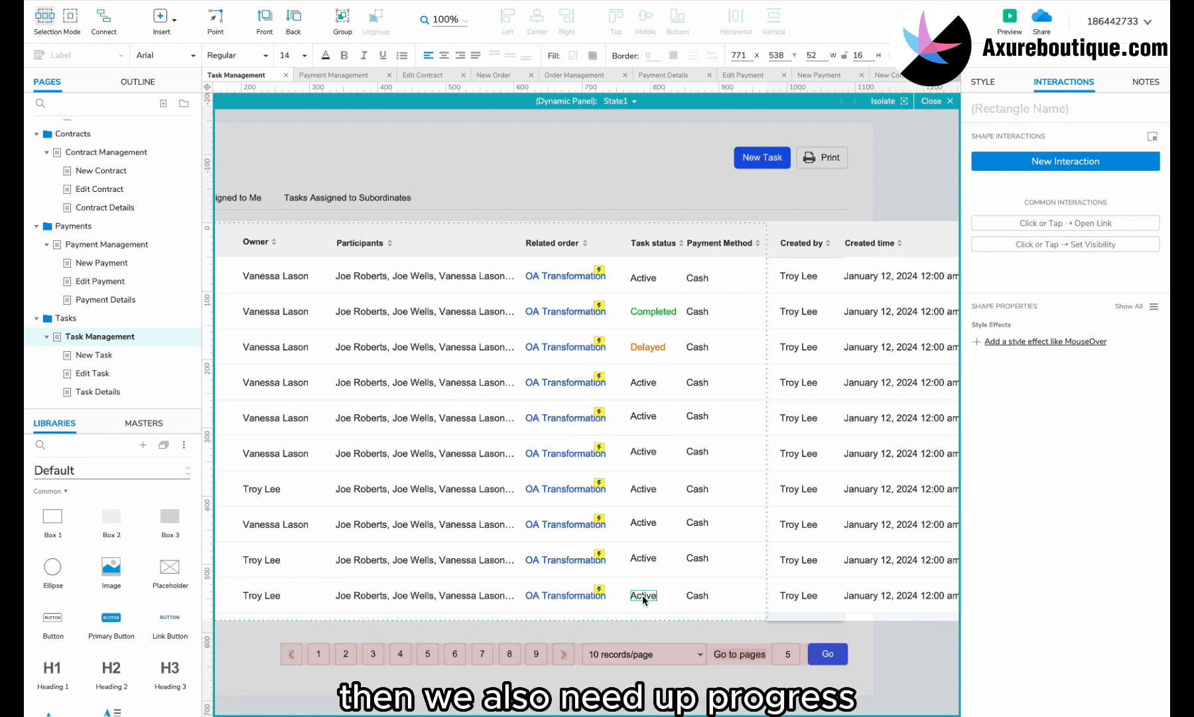
# - Rename the Payment Method column header Progress and move its sort icon next to the shortened text
pyautogui.hscroll(3, 643, 594)
pyautogui.scroll(1, 642, 595)
pyautogui.moveTo(950, 254); pyautogui.dragTo(546, 637)
pyautogui.click(543, 281)
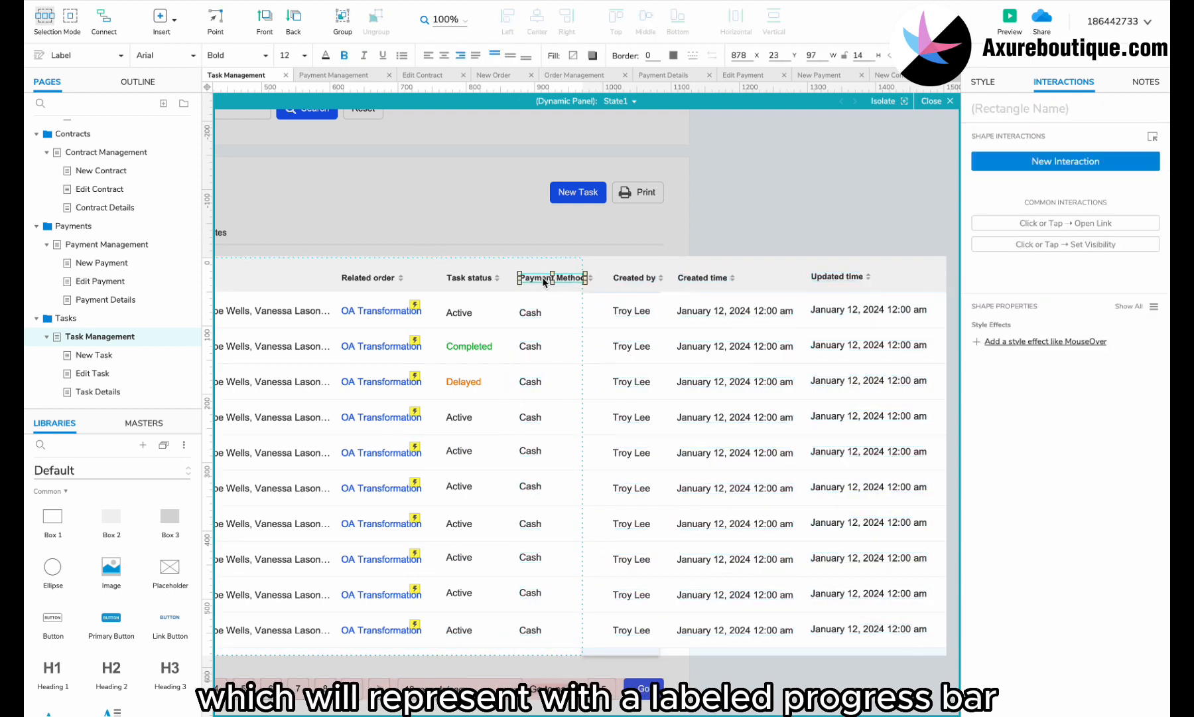
pyautogui.write('Prof')
pyautogui.press('BackSpace')
pyautogui.write('gress')
pyautogui.click(590, 277)
pyautogui.keyDown('shift'); pyautogui.click(563, 277); pyautogui.keyUp('shift')
pyautogui.moveTo(563, 277); pyautogui.dragTo(532, 276)
# - Delete the Cash entries from all rows of the Progress column
pyautogui.click(538, 313)
pyautogui.keyDown('shift'); pyautogui.click(532, 345); pyautogui.keyUp('shift')
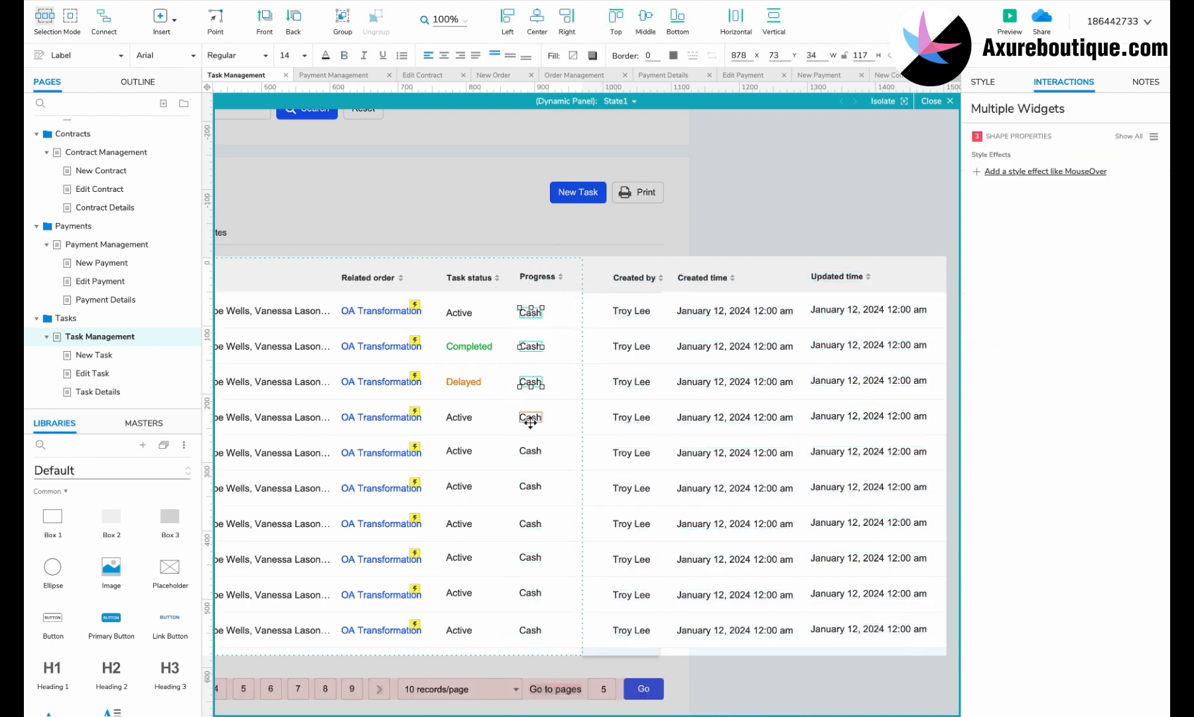
pyautogui.keyDown('shift'); pyautogui.click(531, 557); pyautogui.keyUp('shift')
pyautogui.keyDown('shift'); pyautogui.click(530, 593); pyautogui.keyUp('shift')
pyautogui.keyDown('shift'); pyautogui.click(530, 630); pyautogui.keyUp('shift')
pyautogui.press('Delete')
# - Create a slim green-and-grey progress bar with corner radius 100 in the first row of the Progress column
pyautogui.moveTo(169, 521); pyautogui.dragTo(520, 307)
pyautogui.moveTo(725, 424); pyautogui.dragTo(490, 312)
pyautogui.click(982, 81)
pyautogui.click(1065, 574)
pyautogui.write('100')
pyautogui.click(573, 55)
pyautogui.click(612, 313)
pyautogui.hscroll(2, 611, 313)
# - Add a 50% label beside the first row's progress bar from a copied table text and adjust its font size
pyautogui.click(576, 312)
pyautogui.keyDown('ctrl'); pyautogui.moveTo(577, 315); pyautogui.dragTo(480, 385); pyautogui.keyUp('ctrl')
pyautogui.doubleClick(538, 317)
pyautogui.write('50%')
pyautogui.click(304, 55)
pyautogui.click(292, 119)
pyautogui.click(304, 55)
pyautogui.click(292, 156)
# - Copy the bar and label to the Completed row, making the bar fully green and the label 100%
pyautogui.click(504, 317)
pyautogui.keyDown('shift'); pyautogui.click(537, 317); pyautogui.keyUp('shift')
pyautogui.click(499, 350)
pyautogui.click(499, 350)
pyautogui.doubleClick(536, 350)
pyautogui.write('100%')
# - Copy the first row's 50% progress bar and label to the third through tenth rows
pyautogui.click(537, 315)
pyautogui.keyDown('shift'); pyautogui.click(485, 316); pyautogui.keyUp('shift')
pyautogui.keyDown('ctrl'); pyautogui.moveTo(472, 386); pyautogui.dragTo(480, 453); pyautogui.keyUp('ctrl')
pyautogui.keyDown('shift'); pyautogui.click(480, 386); pyautogui.keyUp('shift')
pyautogui.keyDown('ctrl'); pyautogui.moveTo(529, 388); pyautogui.dragTo(529, 524); pyautogui.keyUp('ctrl')
# - Rename the Created by column header Priority and set its first row's entry to High, centred under the header
pyautogui.doubleClick(581, 282)
pyautogui.write('Priority')
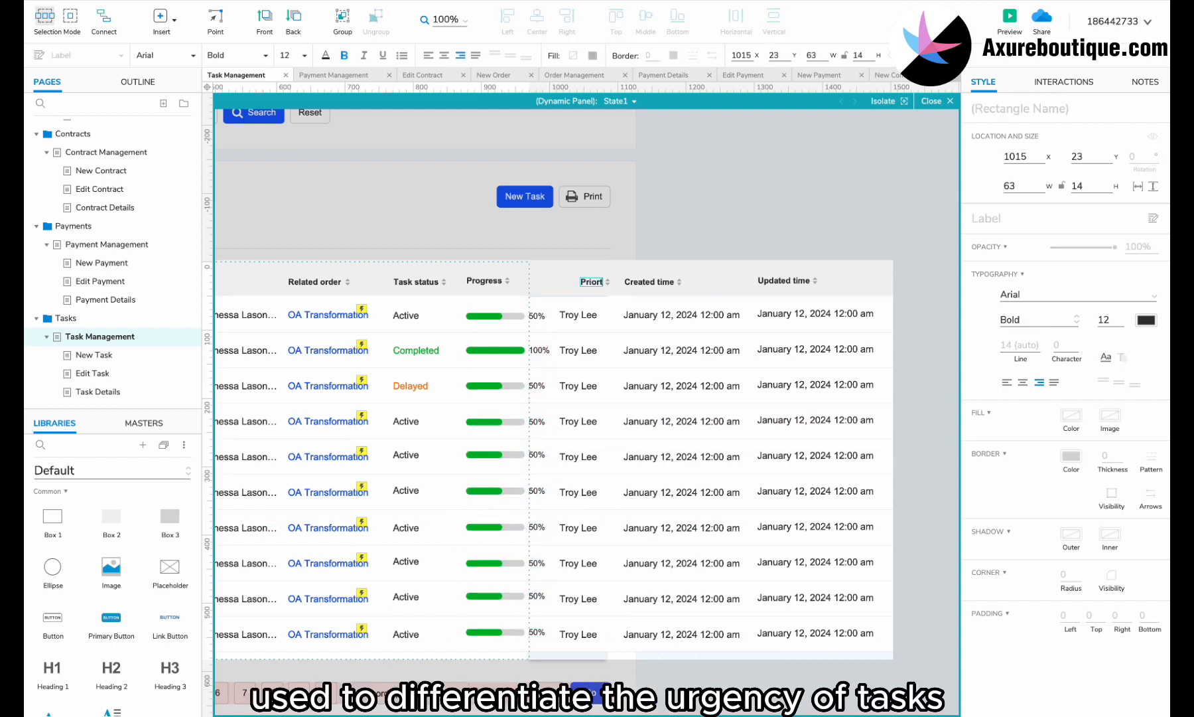
pyautogui.click(611, 280)
pyautogui.moveTo(570, 316); pyautogui.dragTo(584, 318)
pyautogui.doubleClick(582, 315)
pyautogui.write('High')
# - Set the Priority entries of all the remaining rows to High and align them with the first one
pyautogui.click(578, 350)
pyautogui.keyDown('shift'); pyautogui.click(578, 385); pyautogui.keyUp('shift')
pyautogui.keyDown('shift'); pyautogui.click(578, 421); pyautogui.keyUp('shift')
pyautogui.keyDown('shift'); pyautogui.click(578, 456); pyautogui.keyUp('shift')
pyautogui.keyDown('shift'); pyautogui.click(577, 489); pyautogui.keyUp('shift')
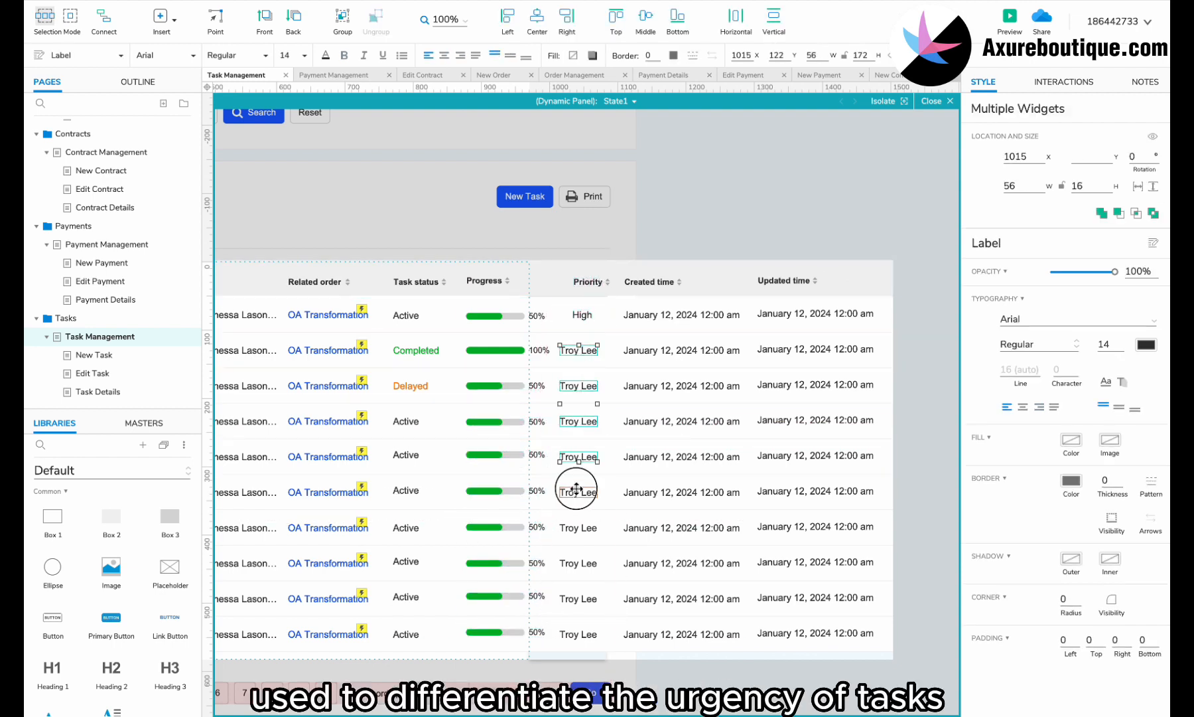
pyautogui.keyDown('shift'); pyautogui.click(578, 527); pyautogui.keyUp('shift')
pyautogui.moveTo(587, 597); pyautogui.dragTo(587, 597)
pyautogui.write('High')
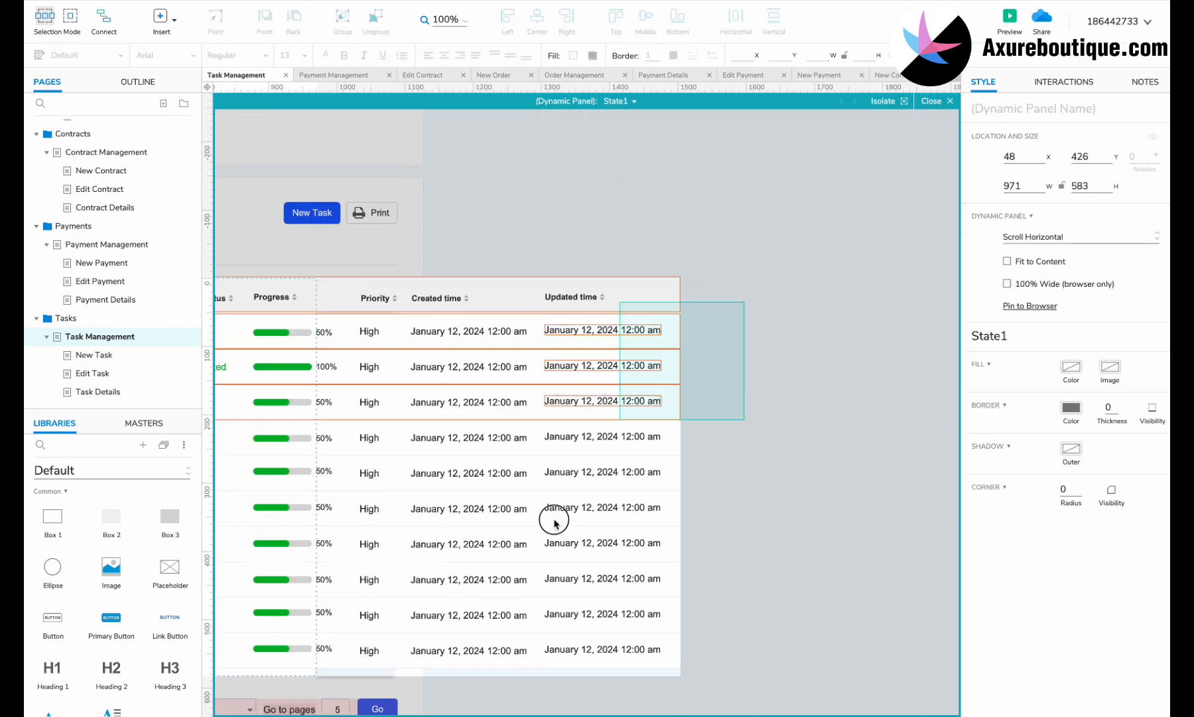
# - Shift the Created time and Updated time columns to make room for another column after Priority
pyautogui.moveTo(555, 523); pyautogui.dragTo(418, 667)
pyautogui.moveTo(698, 284); pyautogui.dragTo(677, 687)
pyautogui.moveTo(446, 298); pyautogui.dragTo(598, 292)
pyautogui.press('super+z')
pyautogui.keyDown('shift'); pyautogui.click(571, 297); pyautogui.keyUp('shift')
# - Copy the Priority header with its sort icon into the freed column space and rename the copy Remarks
pyautogui.click(375, 298)
pyautogui.keyDown('shift'); pyautogui.click(395, 298); pyautogui.keyUp('shift')
pyautogui.moveTo(375, 295); pyautogui.dragTo(432, 295)
pyautogui.doubleClick(434, 297)
pyautogui.write('Remarks')
pyautogui.click(460, 298)
# - Fill the Remarks column with entries copied from the Priority column, one for each table row
pyautogui.click(370, 331)
pyautogui.moveTo(370, 332); pyautogui.dragTo(448, 473)
pyautogui.doubleClick(427, 334)
pyautogui.press('super+d')
pyautogui.keyDown('shift'); pyautogui.click(450, 331); pyautogui.keyUp('shift')
pyautogui.click(448, 439)
pyautogui.press('super+d')
pyautogui.moveTo(458, 339); pyautogui.dragTo(451, 509)
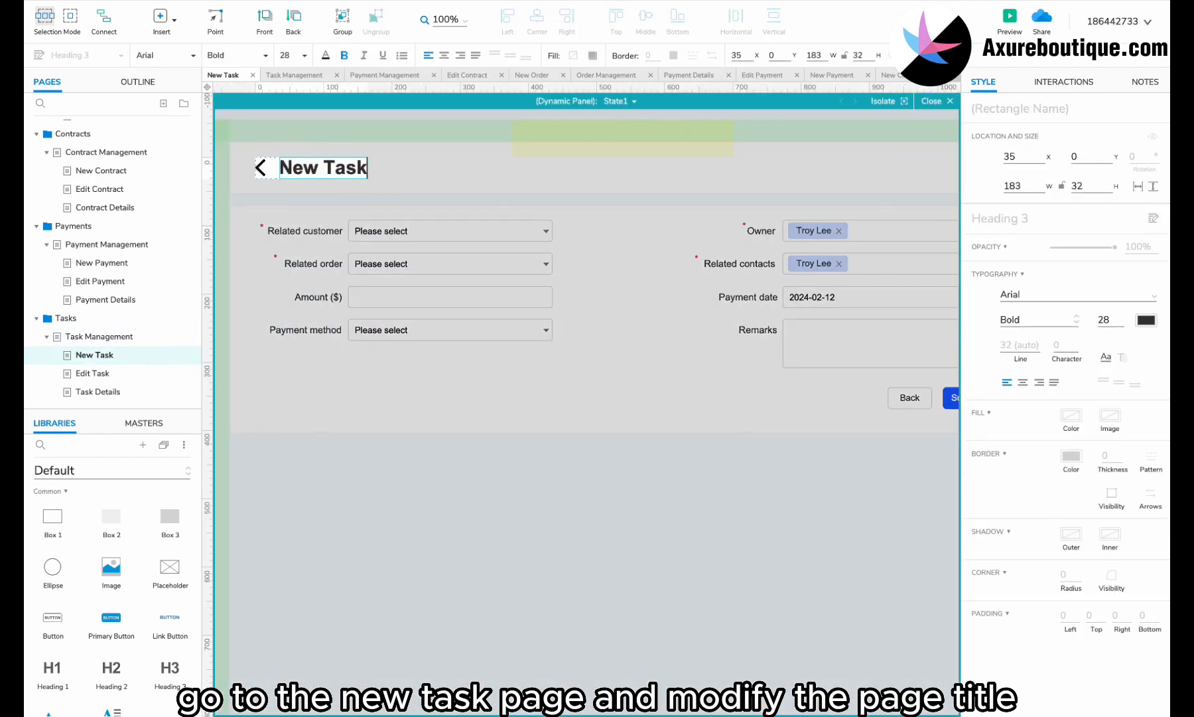
# - Rename the New Task form's Related customer label Task name and move its required asterisk beside the text
pyautogui.click(345, 208)
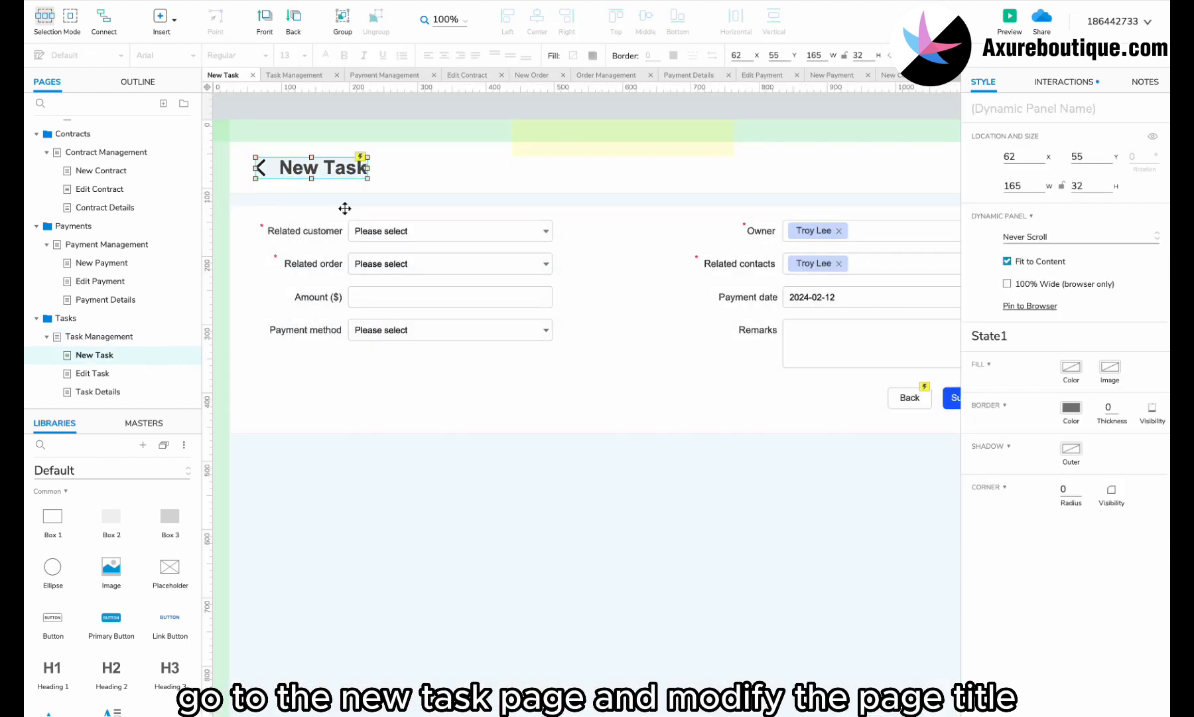
pyautogui.click(351, 223)
pyautogui.doubleClick(325, 230)
pyautogui.write('Task name')
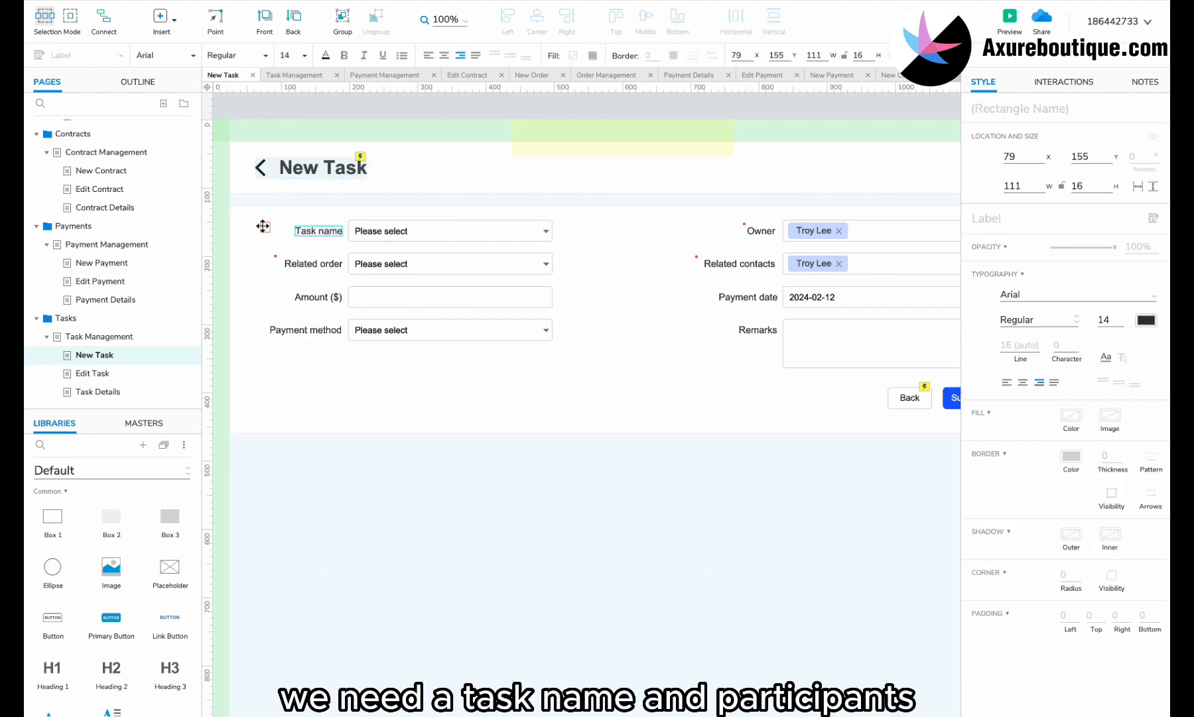
pyautogui.moveTo(263, 227); pyautogui.dragTo(289, 227)
# - Replace the dropdown beside Task name with a copy of the Amount text field
pyautogui.click(371, 230)
pyautogui.press('Delete')
pyautogui.click(391, 295)
pyautogui.moveTo(392, 296); pyautogui.dragTo(373, 238)
pyautogui.hscroll(1, 373, 237)
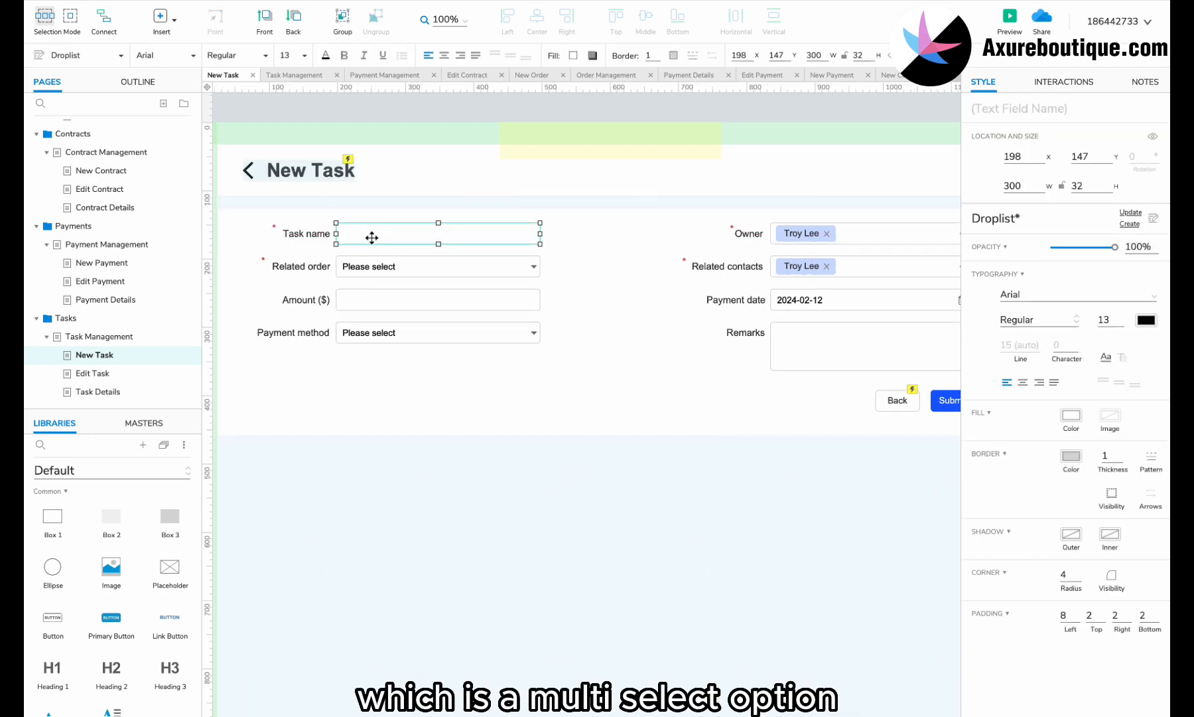
# - Replace the Related order label and dropdown with a copy of the form's multi-select people field and its label
pyautogui.click(371, 266)
pyautogui.keyDown('shift'); pyautogui.click(306, 266); pyautogui.keyUp('shift')
pyautogui.press('Delete')
pyautogui.moveTo(837, 248); pyautogui.dragTo(332, 266)
# - Rename the copied multi-select field's label Participant and align it and its asterisk with the field
pyautogui.doubleClick(282, 266)
pyautogui.write('Participa')
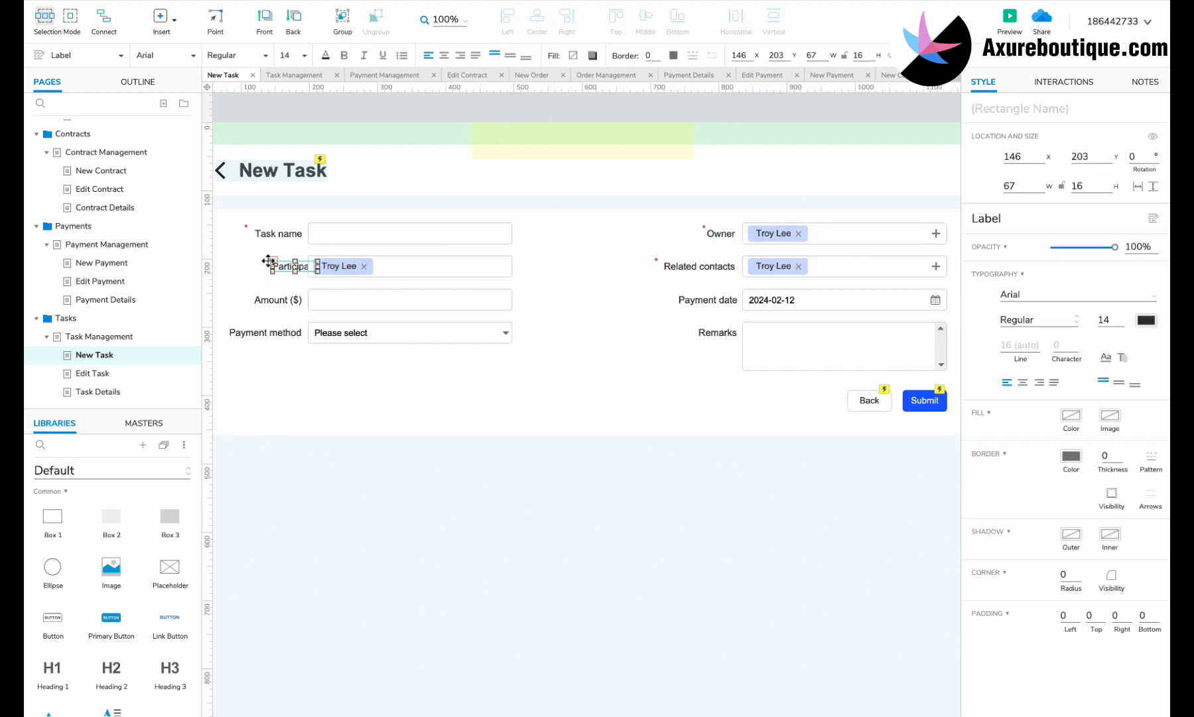
pyautogui.write('nt')
pyautogui.hscroll(-2, 272, 265)
pyautogui.click(352, 269)
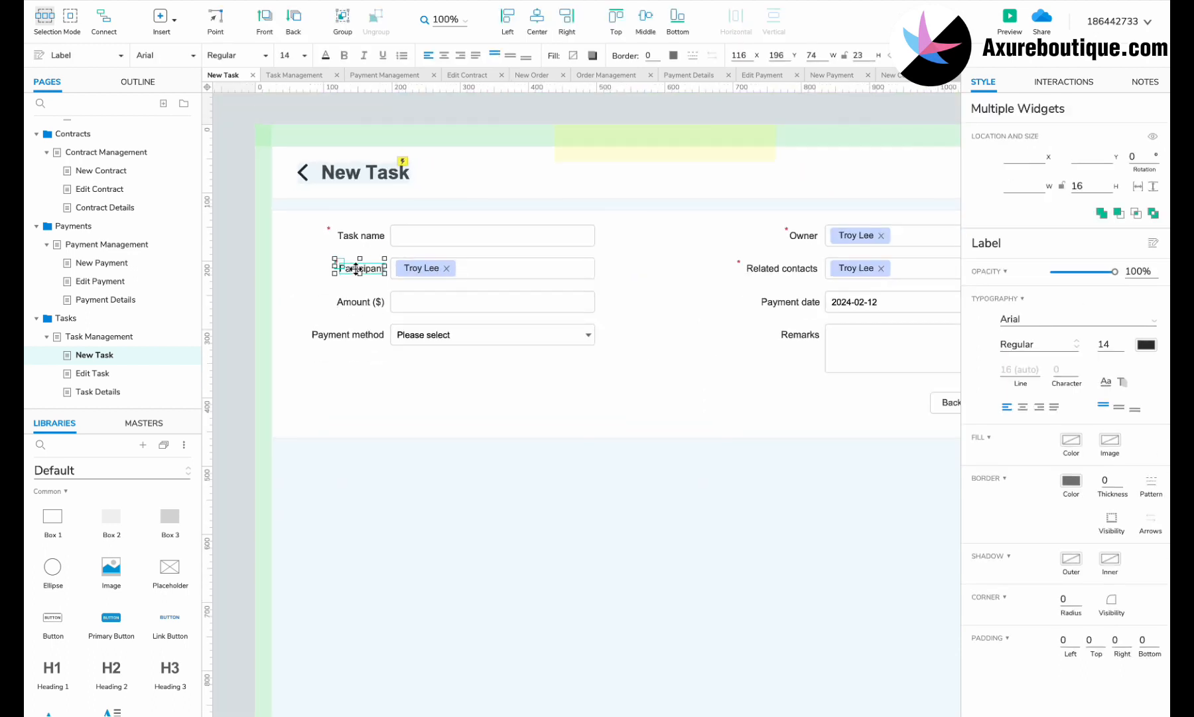
# - Replace the Related contacts multi-select box with a copy of the Payment method dropdown
pyautogui.hscroll(3, 356, 268)
pyautogui.moveTo(667, 299); pyautogui.dragTo(864, 280)
pyautogui.press('Delete')
pyautogui.hscroll(-1, 365, 311)
pyautogui.moveTo(363, 349); pyautogui.dragTo(789, 284)
# - Rename the Related contacts label Related items and move its required asterisk closer to the text
pyautogui.doubleClick(697, 280)
pyautogui.write('itm')
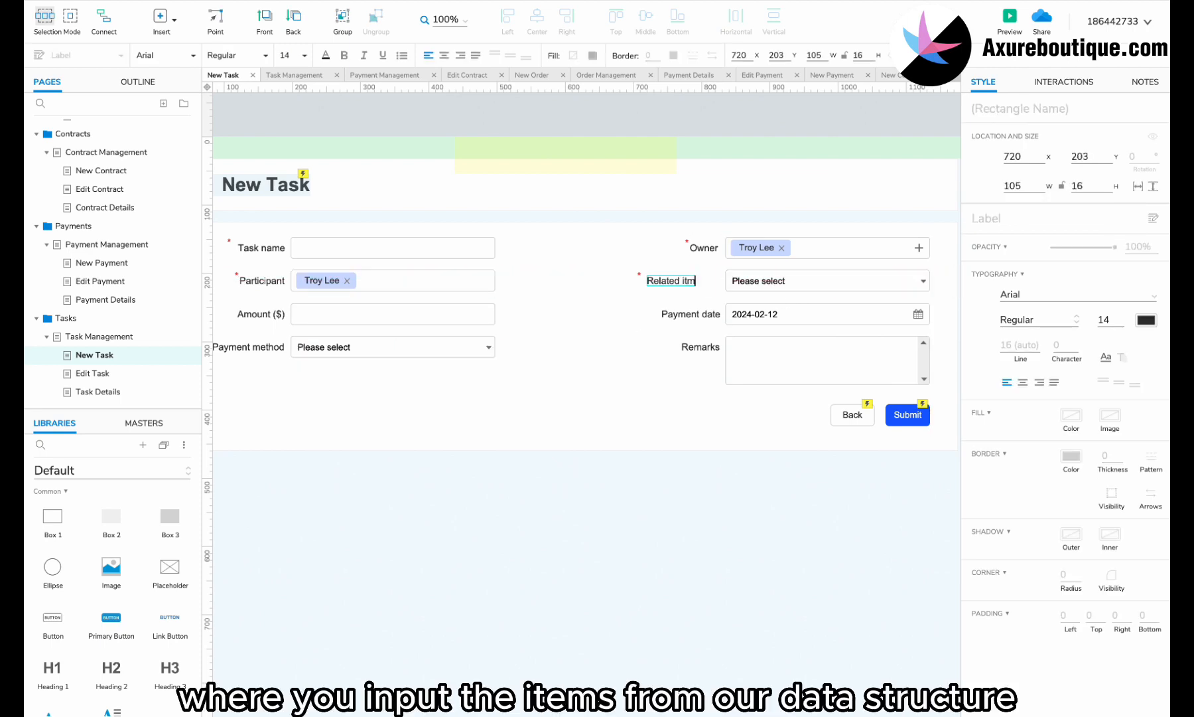
pyautogui.press('BackSpace')
pyautogui.write('ems')
pyautogui.keyDown('shift'); pyautogui.click(638, 275); pyautogui.keyUp('shift')
pyautogui.moveTo(639, 275); pyautogui.dragTo(650, 274)
# - Give the Related items dropdown the options Lead, Customer, Contact and Opportunity after Please select
pyautogui.doubleClick(761, 281)
pyautogui.click(552, 304)
pyautogui.moveTo(584, 389); pyautogui.dragTo(453, 284)
pyautogui.write('Le')
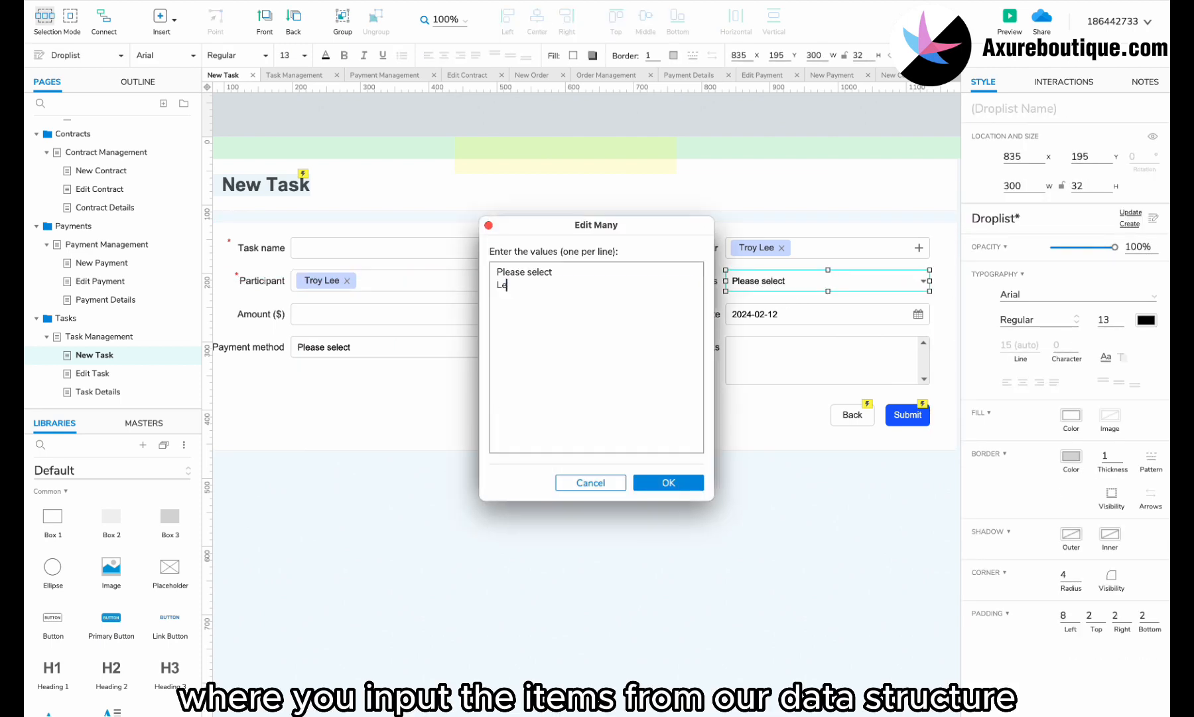
pyautogui.write('ad')
pyautogui.press('Return')
pyautogui.write('Customer')
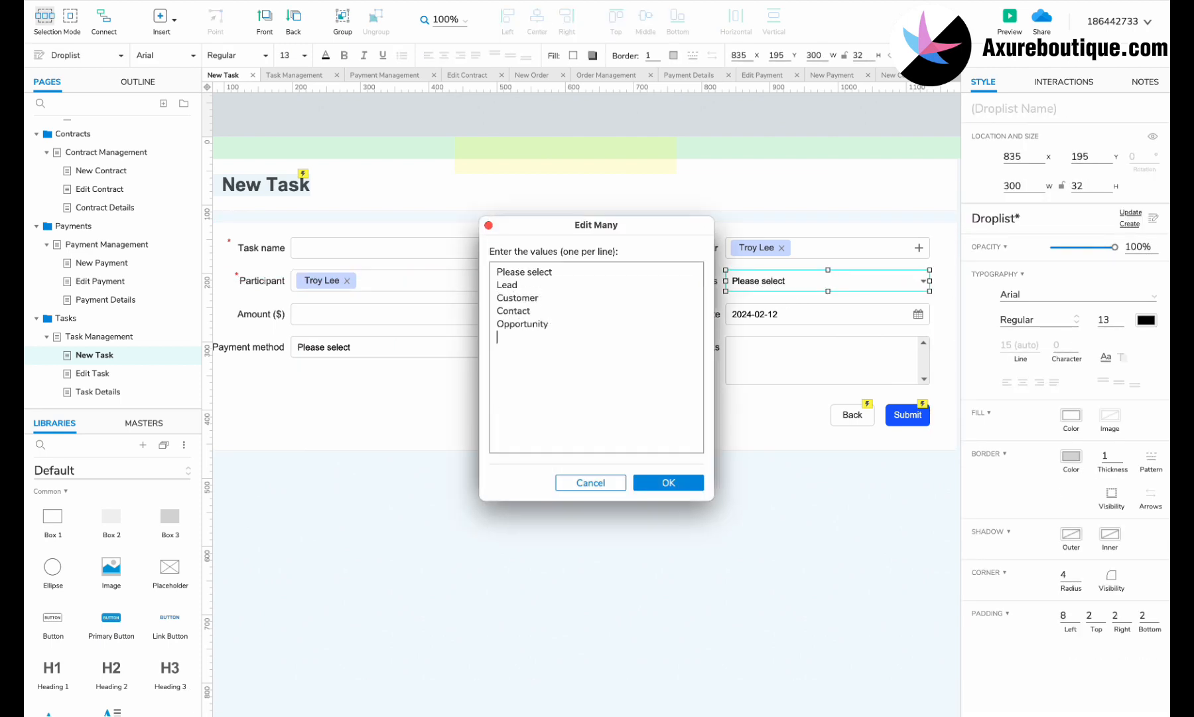
pyautogui.click(669, 482)
pyautogui.click(661, 468)
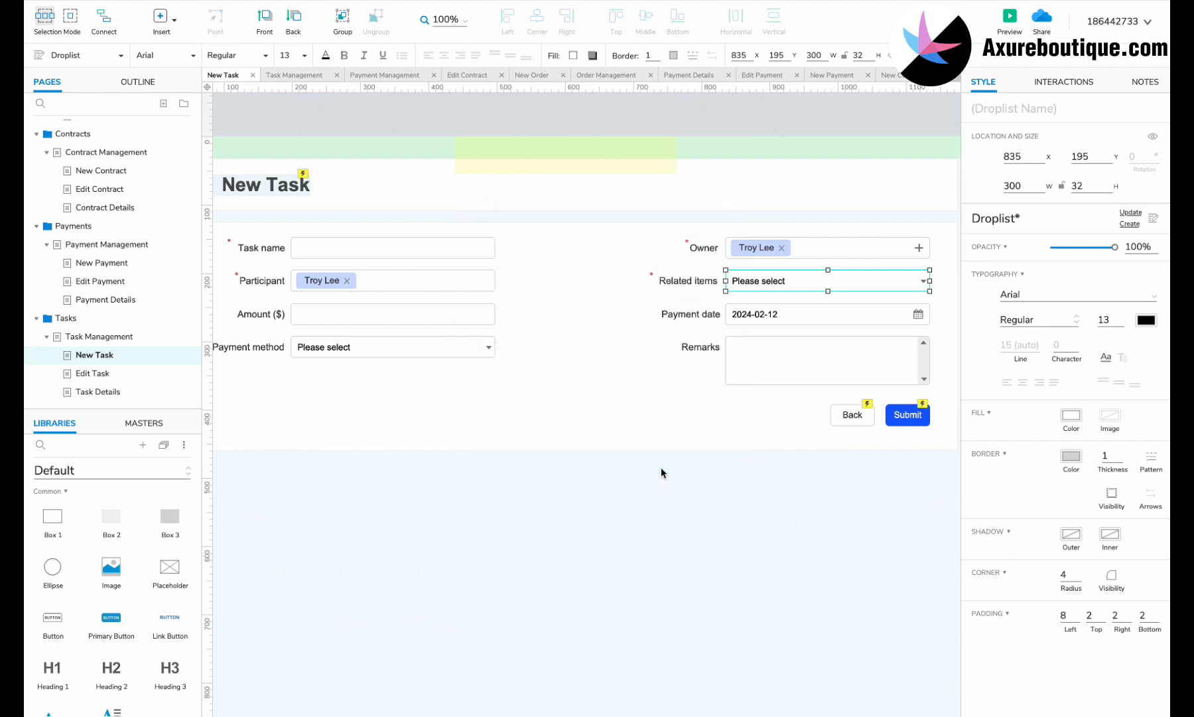
# - Delete the Amount field and paste in the Task status filter copied from the Task Management page
pyautogui.click(385, 319)
pyautogui.press('Delete')
pyautogui.click(99, 336)
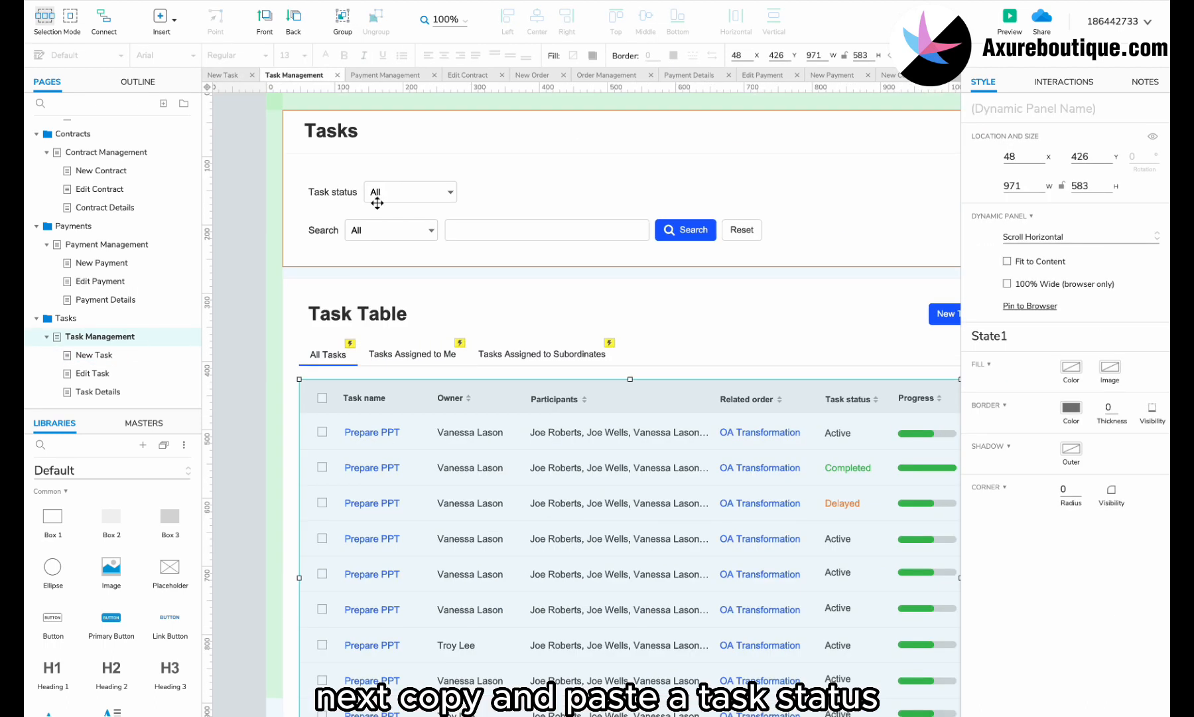
pyautogui.click(376, 203)
pyautogui.hotkey('ctrl', 'c')
pyautogui.click(101, 355)
pyautogui.hotkey('ctrl', 'v')
# - Place the Task status field below Participant and widen its dropdown to about 301 px to match the other fields
pyautogui.moveTo(405, 235); pyautogui.dragTo(441, 309)
pyautogui.click(464, 312)
pyautogui.moveTo(514, 312); pyautogui.dragTo(626, 312)
pyautogui.click(468, 341)
# - Extend the form's white background box downward to a height of about 566 px
pyautogui.hscroll(1, 467, 335)
pyautogui.hscroll(3, 698, 305)
pyautogui.click(594, 450)
pyautogui.moveTo(514, 464); pyautogui.dragTo(514, 621)
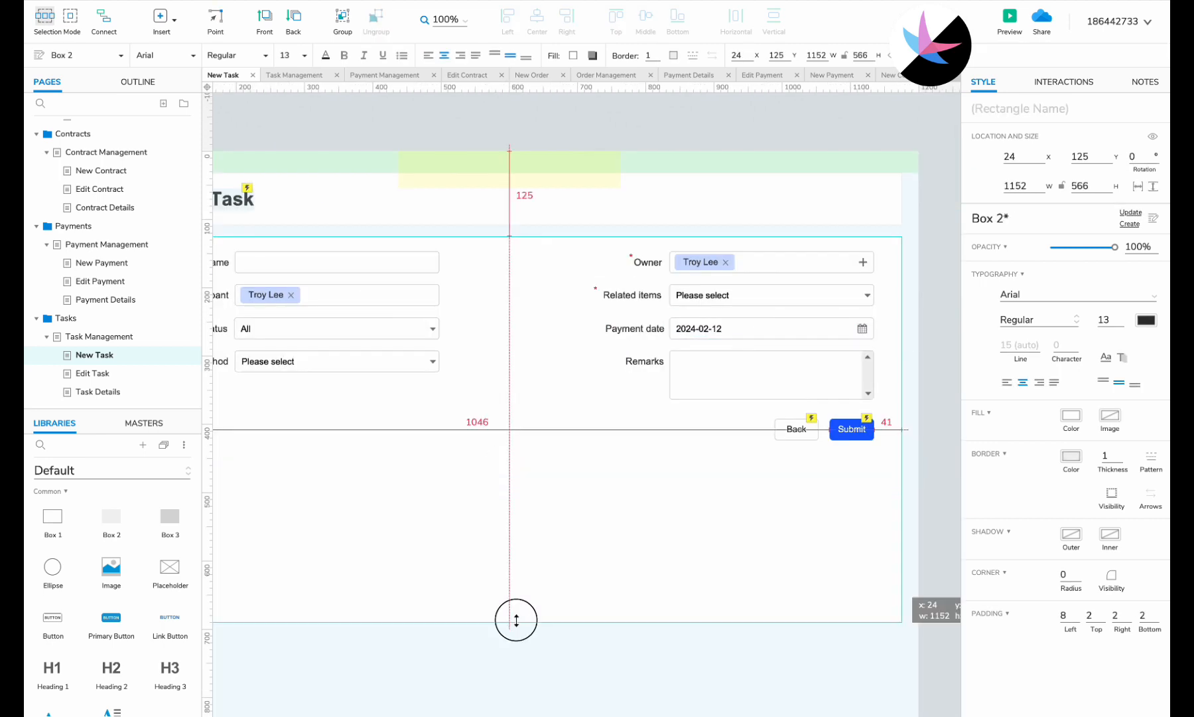
# - Replace the Payment date field with a copy of the Task status label and dropdown below Related items
pyautogui.click(760, 332)
pyautogui.press('Delete')
pyautogui.hscroll(-1, 759, 332)
pyautogui.click(249, 336)
pyautogui.click(373, 341)
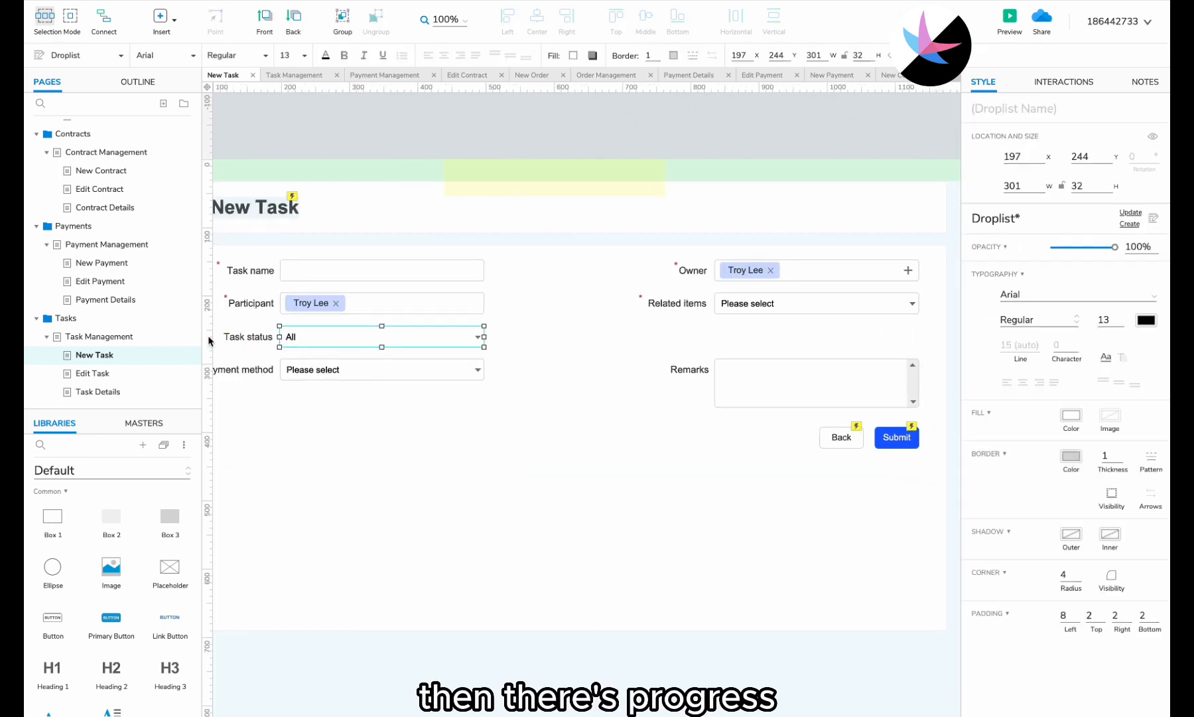
pyautogui.moveTo(217, 329); pyautogui.dragTo(318, 348)
pyautogui.moveTo(333, 337); pyautogui.dragTo(768, 337)
# - Rename the copied Task status label Progress and align it with its dropdown
pyautogui.click(689, 338)
pyautogui.doubleClick(689, 339)
pyautogui.write('Progress')
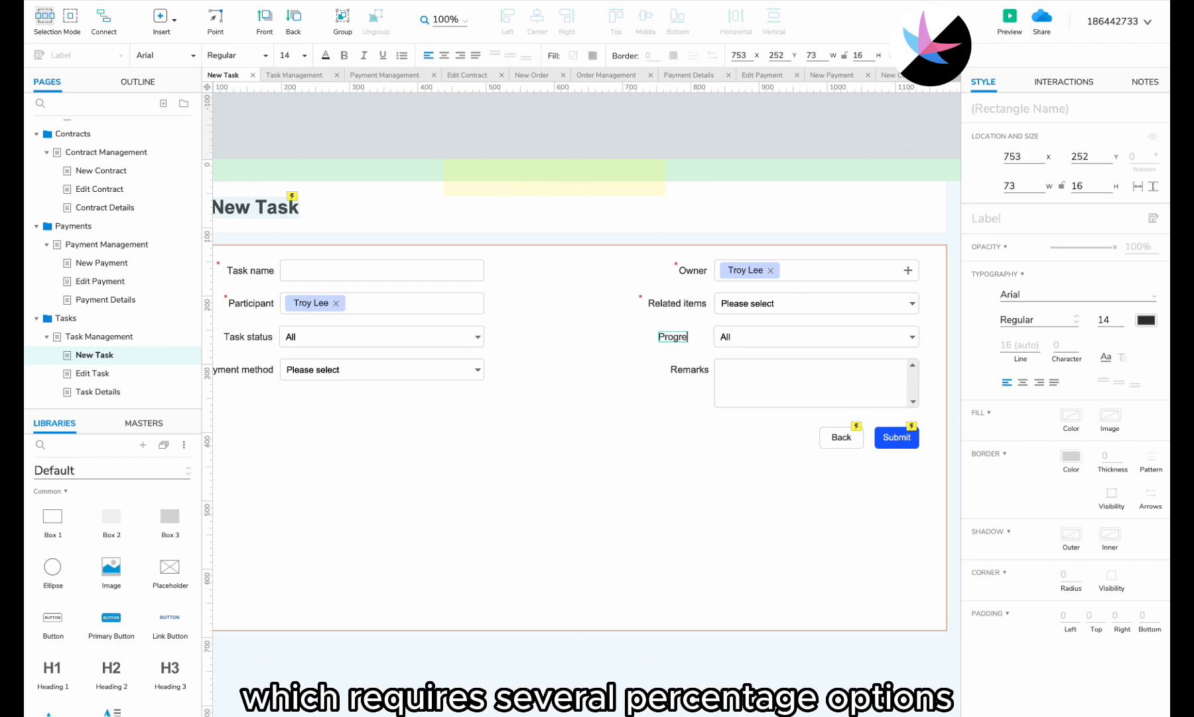
pyautogui.click(677, 337)
# - Replace the Progress dropdown's status options after All with 0 and 10% to 100% in steps of 10%
pyautogui.doubleClick(797, 336)
pyautogui.moveTo(531, 355); pyautogui.dragTo(496, 282)
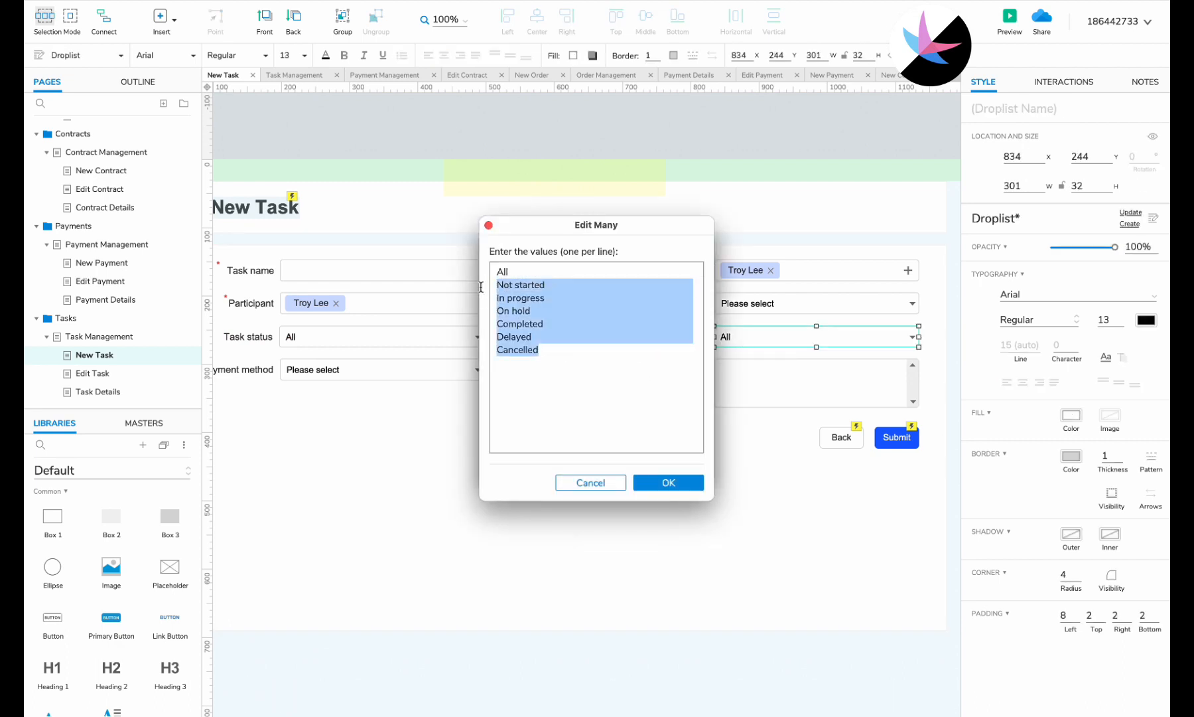
pyautogui.write('0')
pyautogui.press('Return')
pyautogui.write('10')
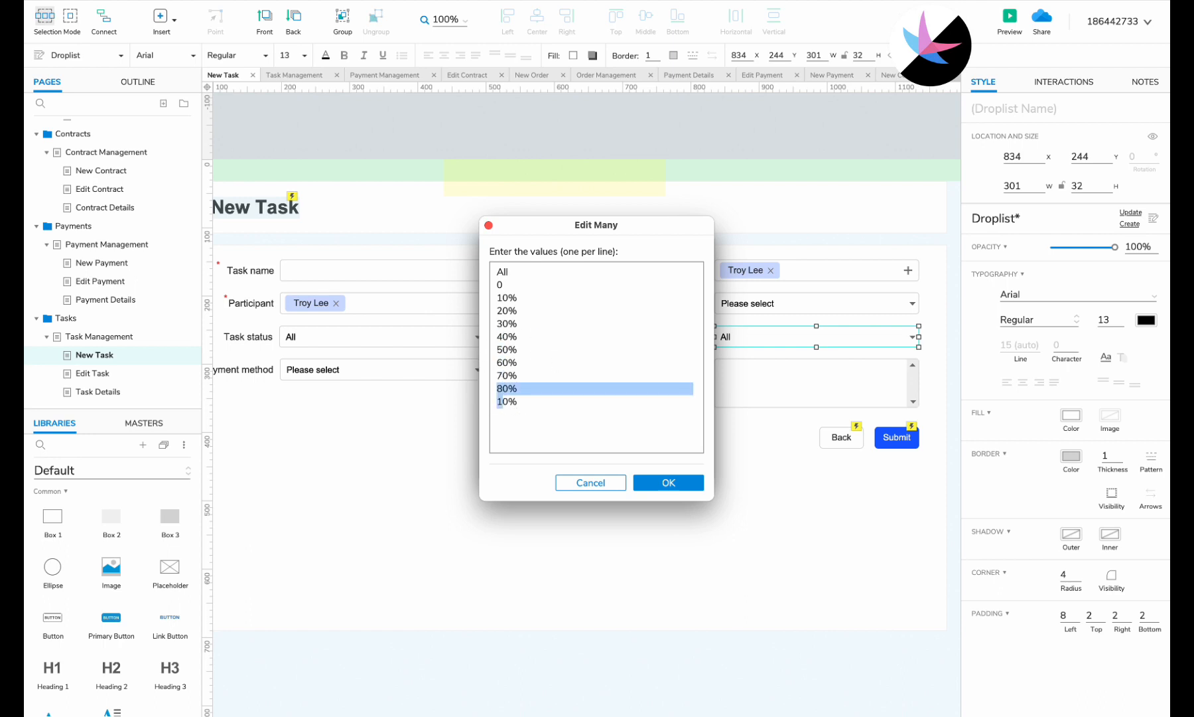
pyautogui.click(668, 482)
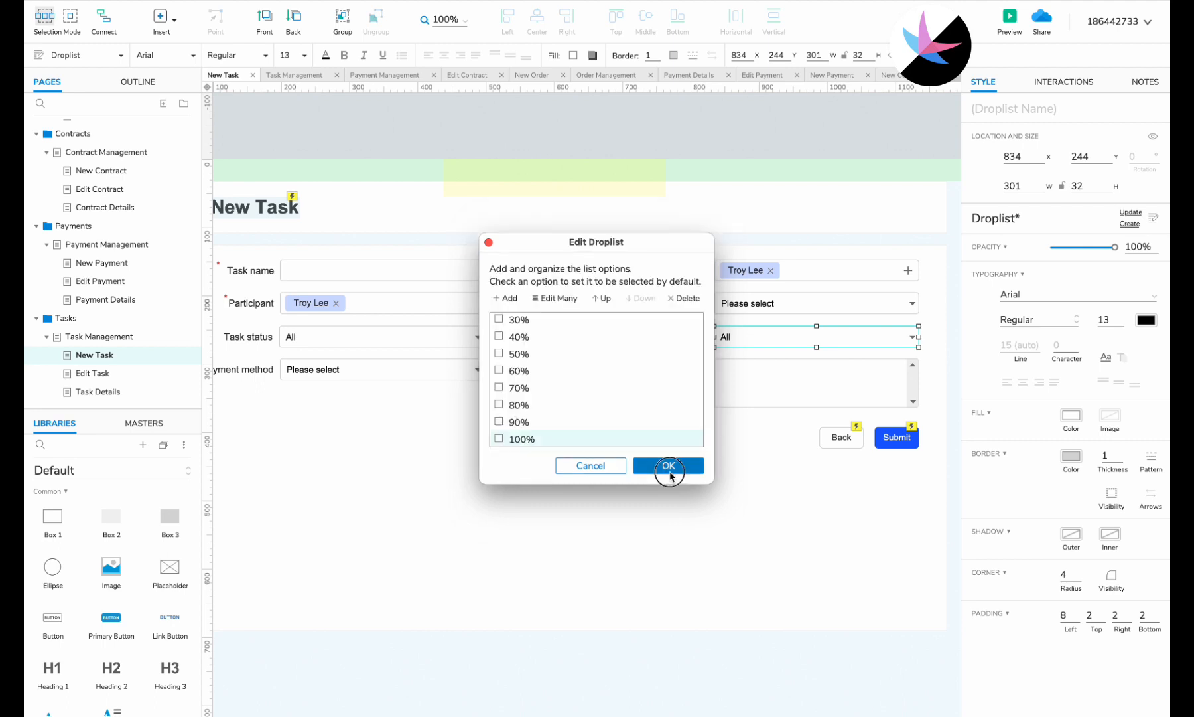
# - Rename the Payment method label Priority and align it beside its dropdown
pyautogui.click(668, 469)
pyautogui.doubleClick(253, 370)
pyautogui.write('Priority')
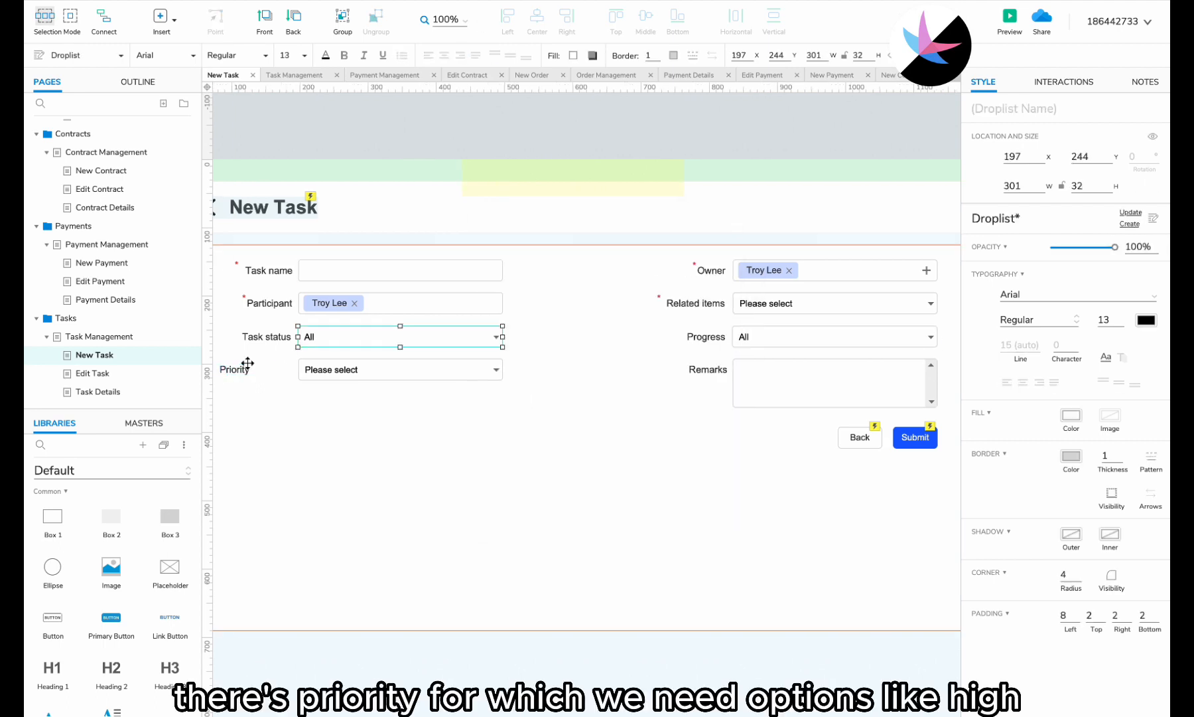
pyautogui.moveTo(237, 369); pyautogui.dragTo(277, 369)
# - Replace the payment options after Please select in the Priority dropdown with High, Medium and Low
pyautogui.doubleClick(339, 370)
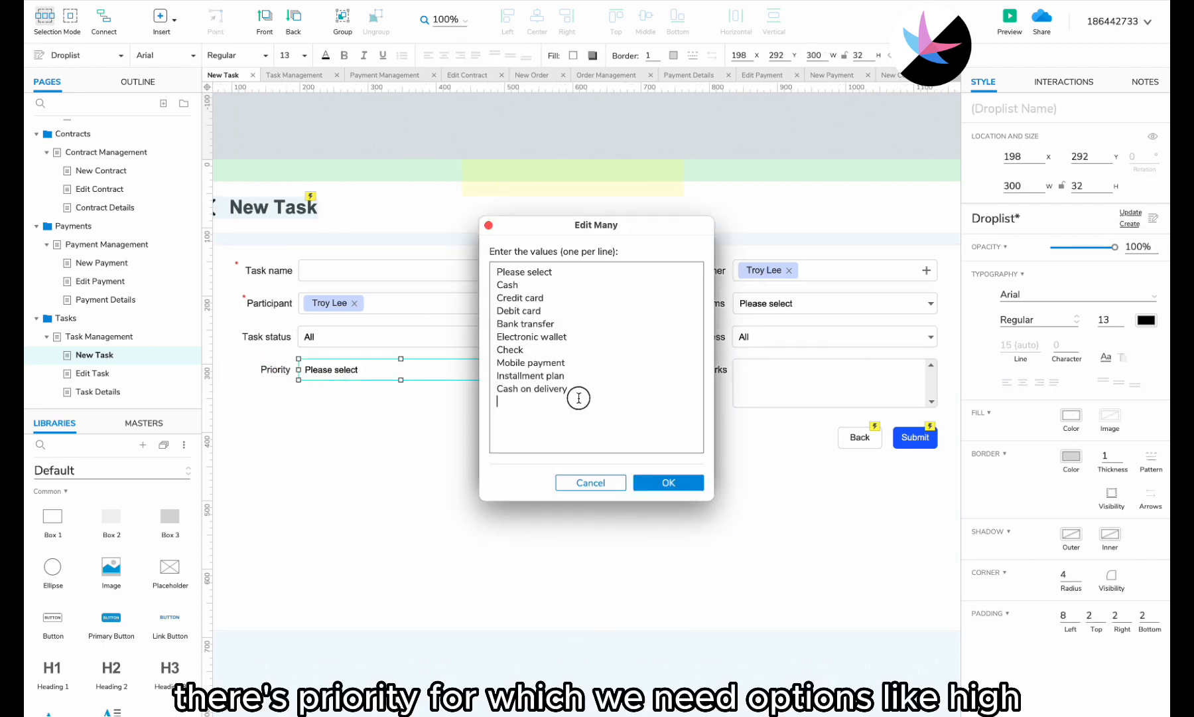
pyautogui.moveTo(576, 395); pyautogui.dragTo(497, 284)
pyautogui.write('High')
pyautogui.press('Return')
pyautogui.write('Medium')
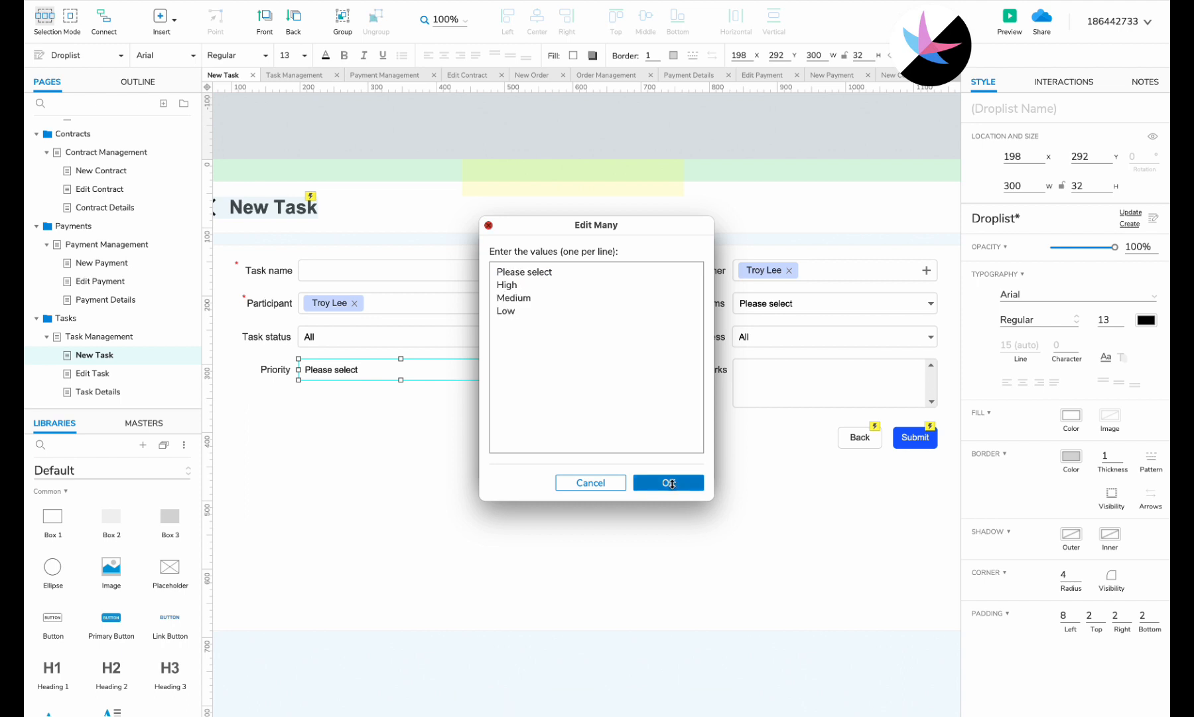
pyautogui.click(669, 483)
pyautogui.moveTo(947, 458); pyautogui.dragTo(711, 483)
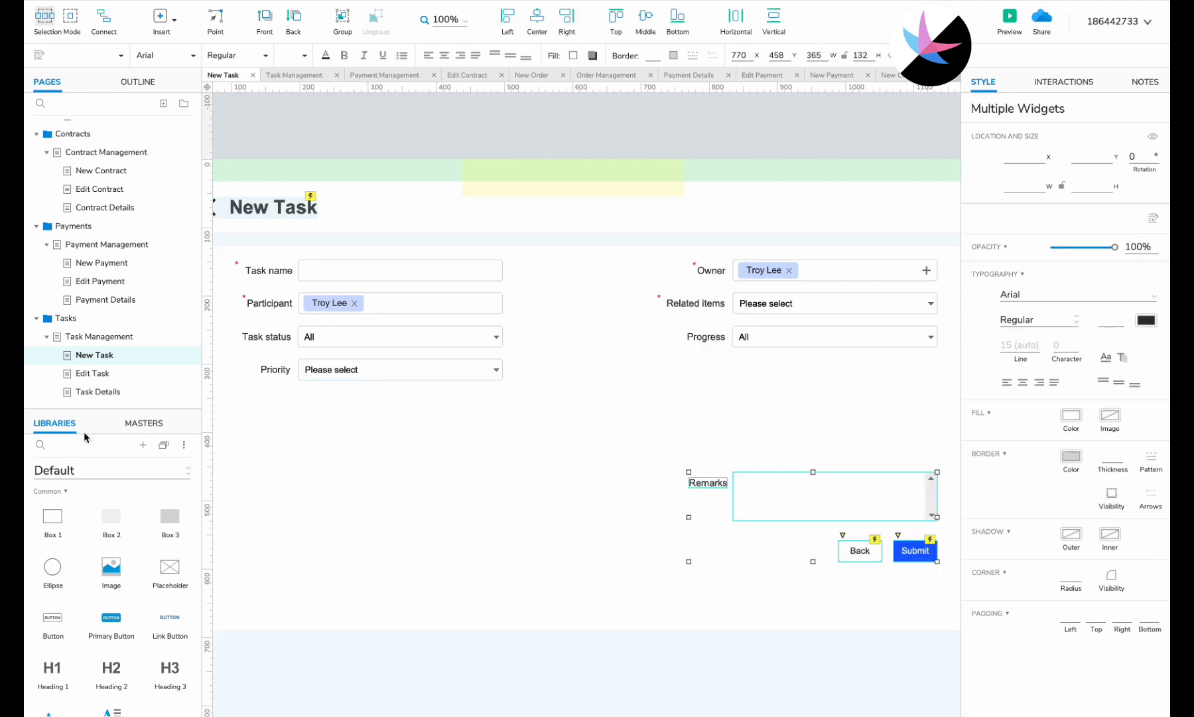
pyautogui.click(144, 423)
pyautogui.moveTo(91, 610); pyautogui.dragTo(708, 374)
pyautogui.click(742, 371)
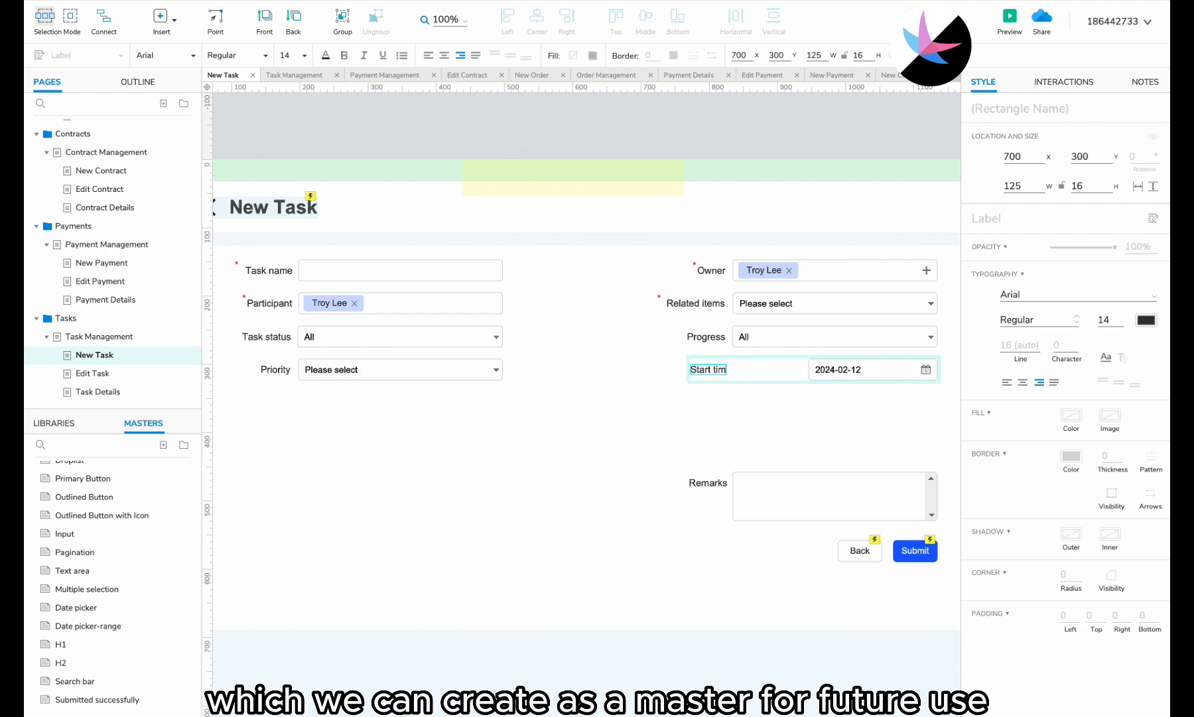
pyautogui.click(720, 367)
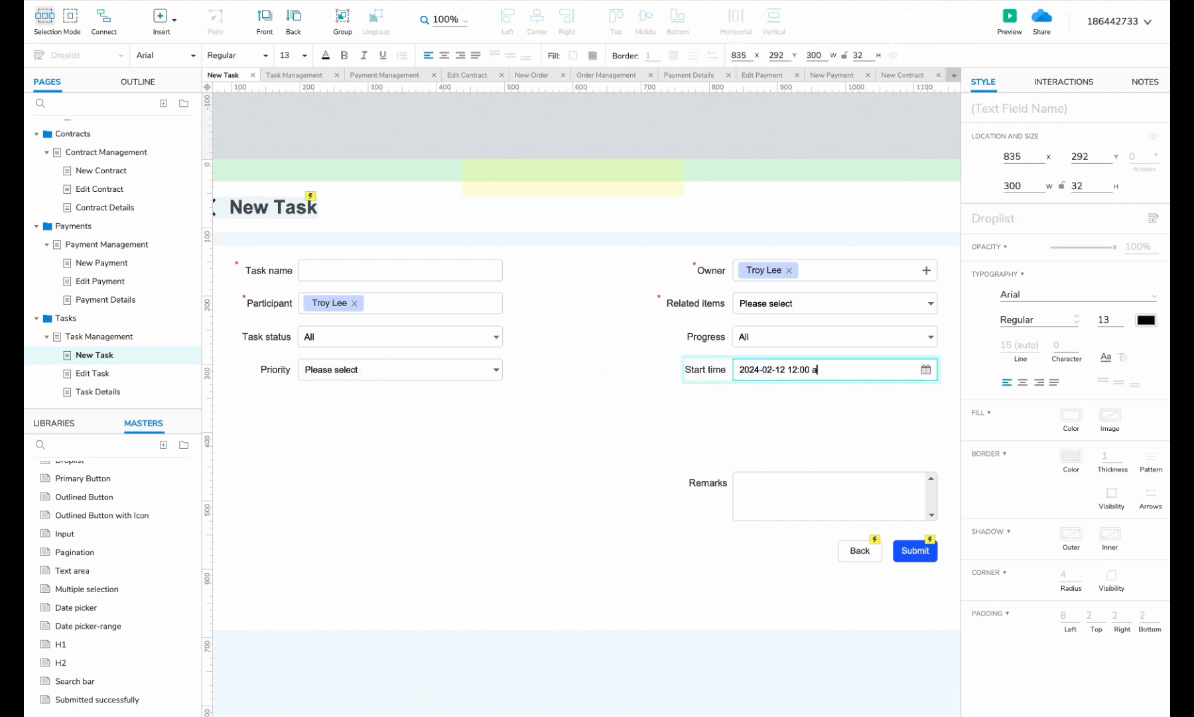
# - Replace the calendar icon in the Start time field with a grey Clock O icon
pyautogui.click(927, 370)
pyautogui.press('Delete')
pyautogui.click(55, 422)
pyautogui.click(72, 444)
pyautogui.write('clo')
pyautogui.moveTo(53, 516); pyautogui.dragTo(927, 369)
pyautogui.click(573, 55)
pyautogui.click(654, 160)
pyautogui.click(928, 373)
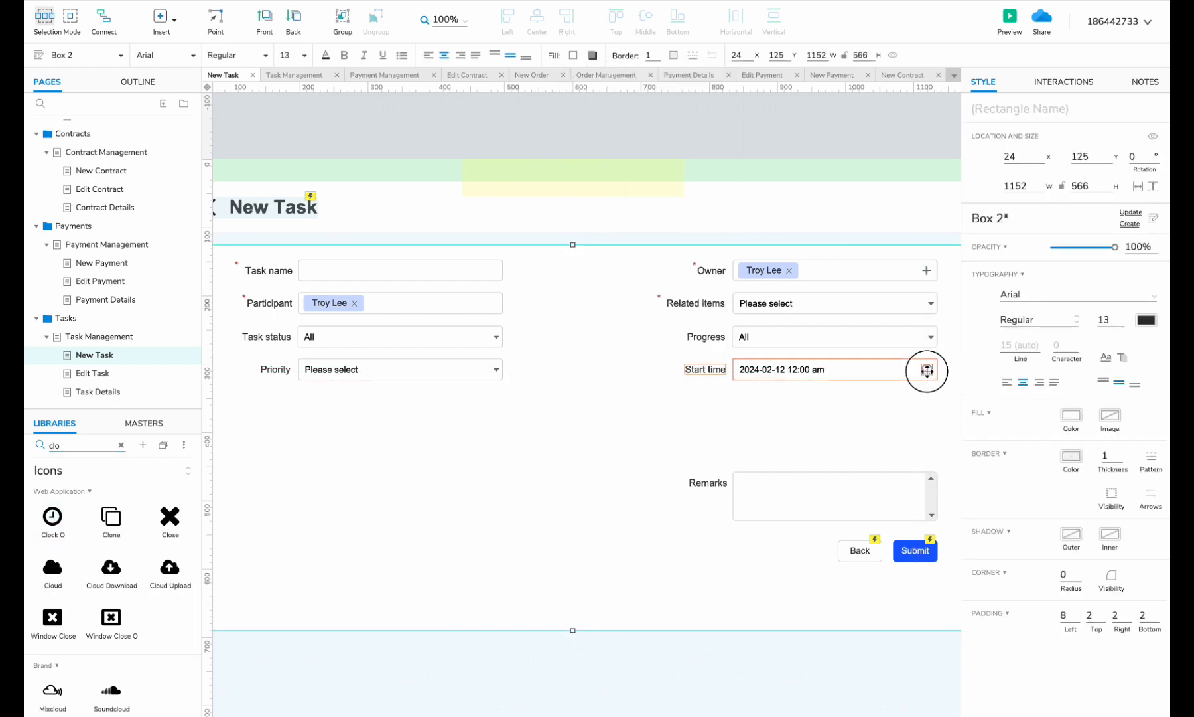
# - Convert the Start time field into a reusable master named Time picker
pyautogui.click(817, 374)
pyautogui.rightClick(816, 374)
pyautogui.click(717, 647)
pyautogui.click(143, 423)
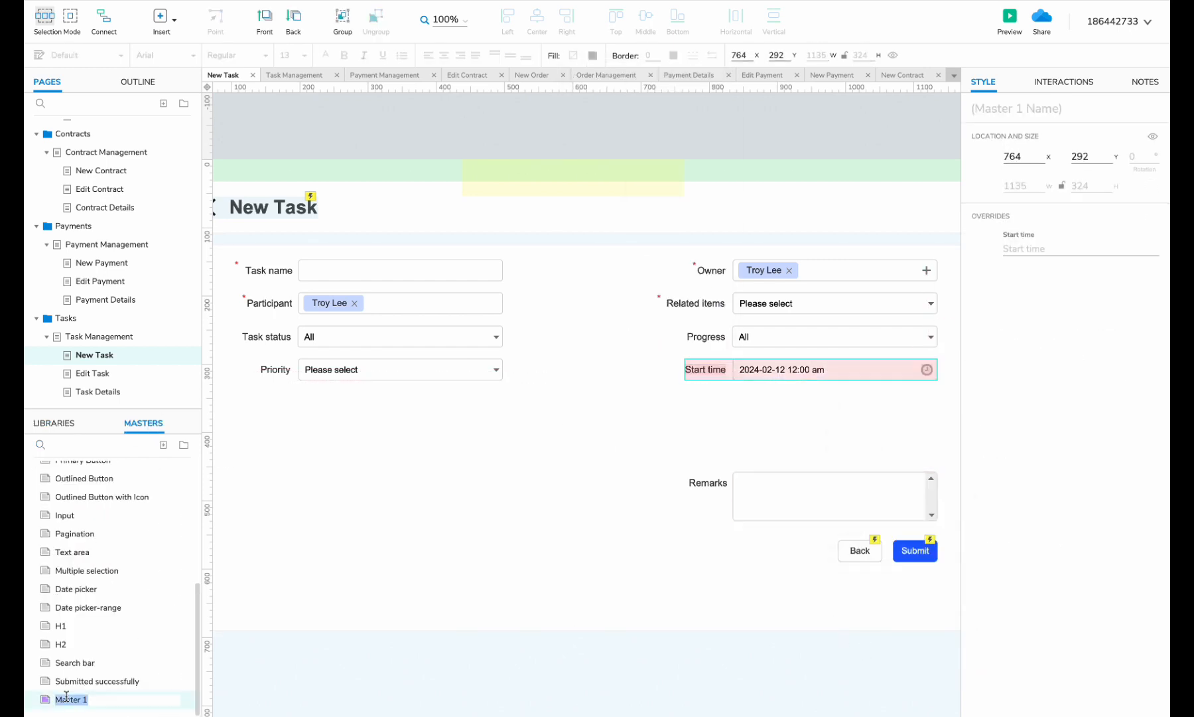
pyautogui.write('Time picker')
# - Break the Start time field away from its master and place a duplicate labelled End time below Priority
pyautogui.rightClick(737, 370)
pyautogui.click(777, 532)
pyautogui.click(568, 456)
pyautogui.click(775, 375)
pyautogui.press('super+d')
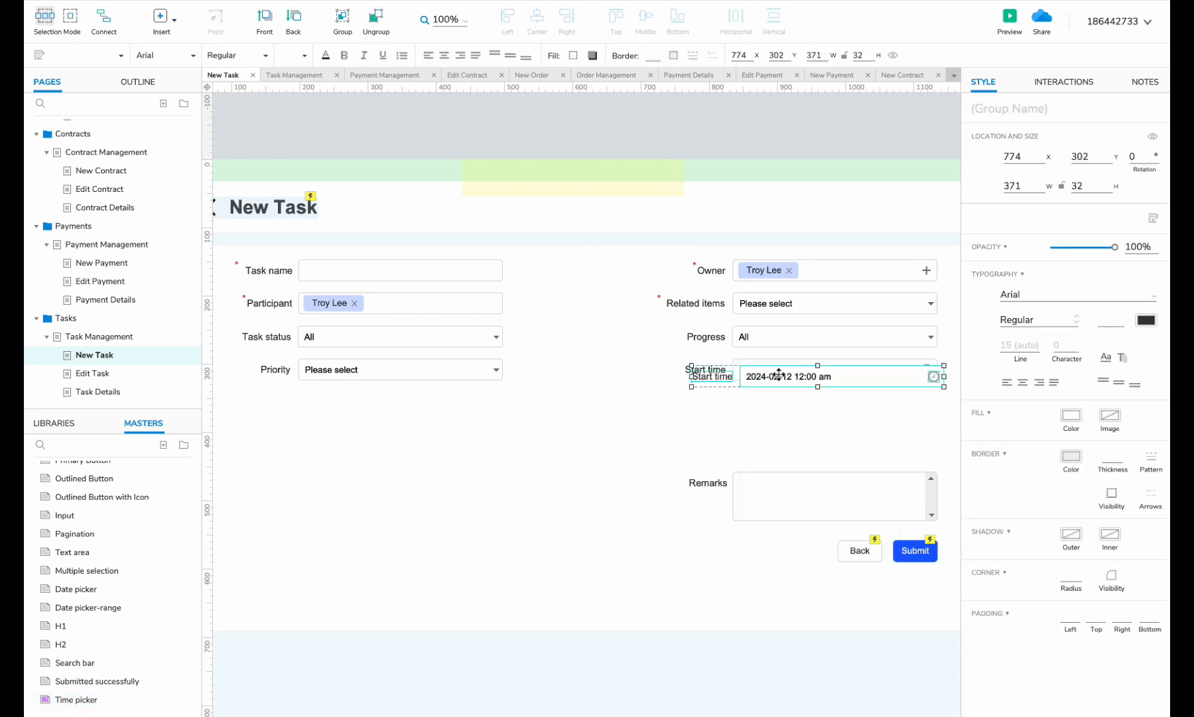
pyautogui.moveTo(774, 375); pyautogui.dragTo(338, 403)
pyautogui.click(264, 403)
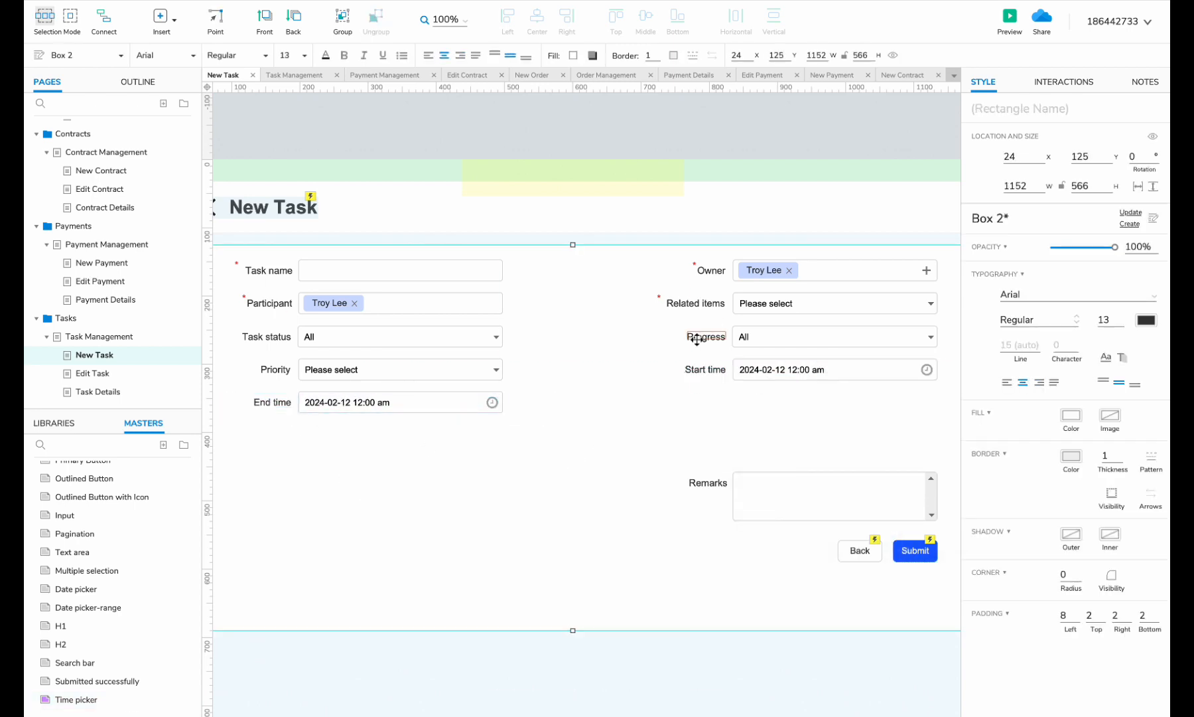
# - Add a Reminder label below Start time by copying the Progress label, and place an SMS checkbox beside it
pyautogui.moveTo(696, 338); pyautogui.dragTo(697, 403)
pyautogui.write('Reminder')
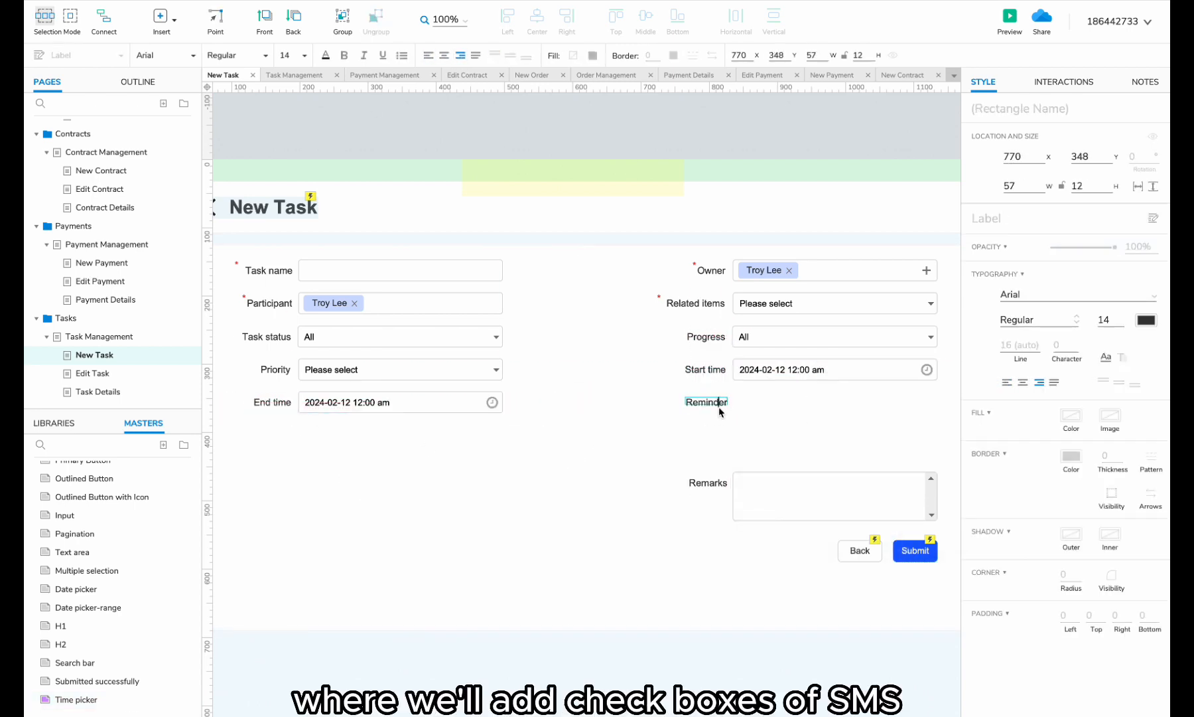
pyautogui.click(598, 424)
pyautogui.click(55, 422)
pyautogui.click(69, 470)
pyautogui.click(70, 509)
pyautogui.moveTo(111, 612); pyautogui.dragTo(737, 400)
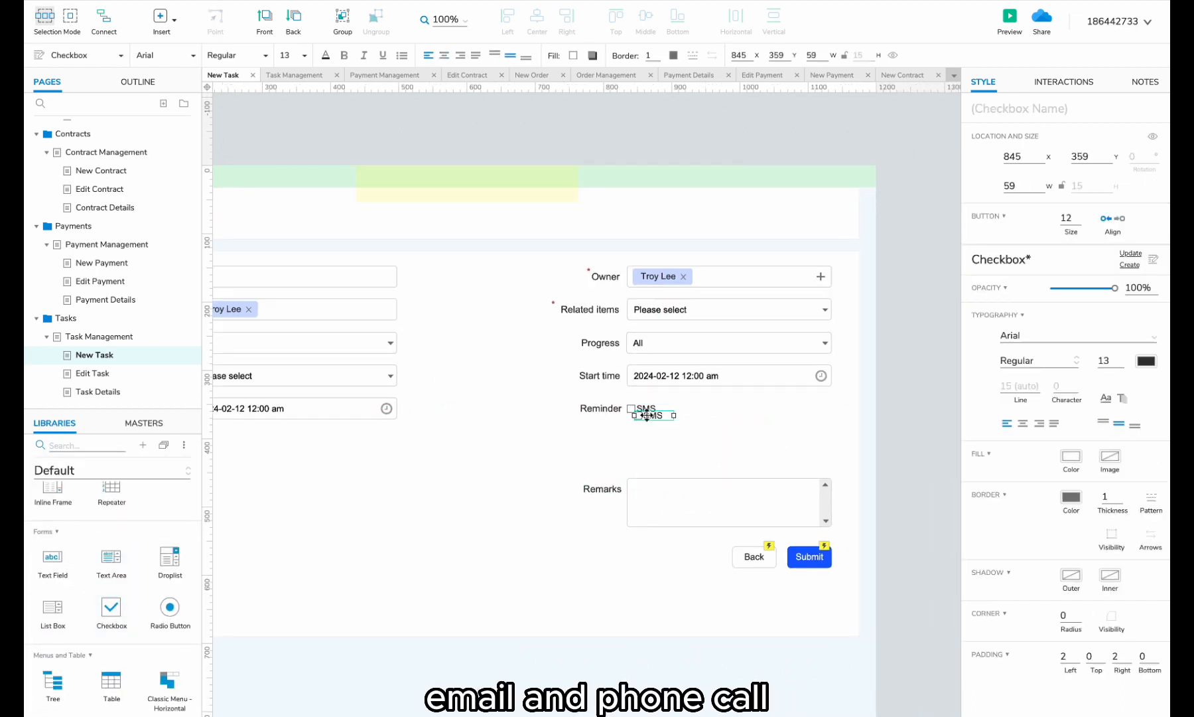
# - Add copies of the SMS checkbox along the Reminder row, labelled Notification, Email and Phone call
pyautogui.moveTo(646, 416); pyautogui.dragTo(764, 408)
pyautogui.write('tion')
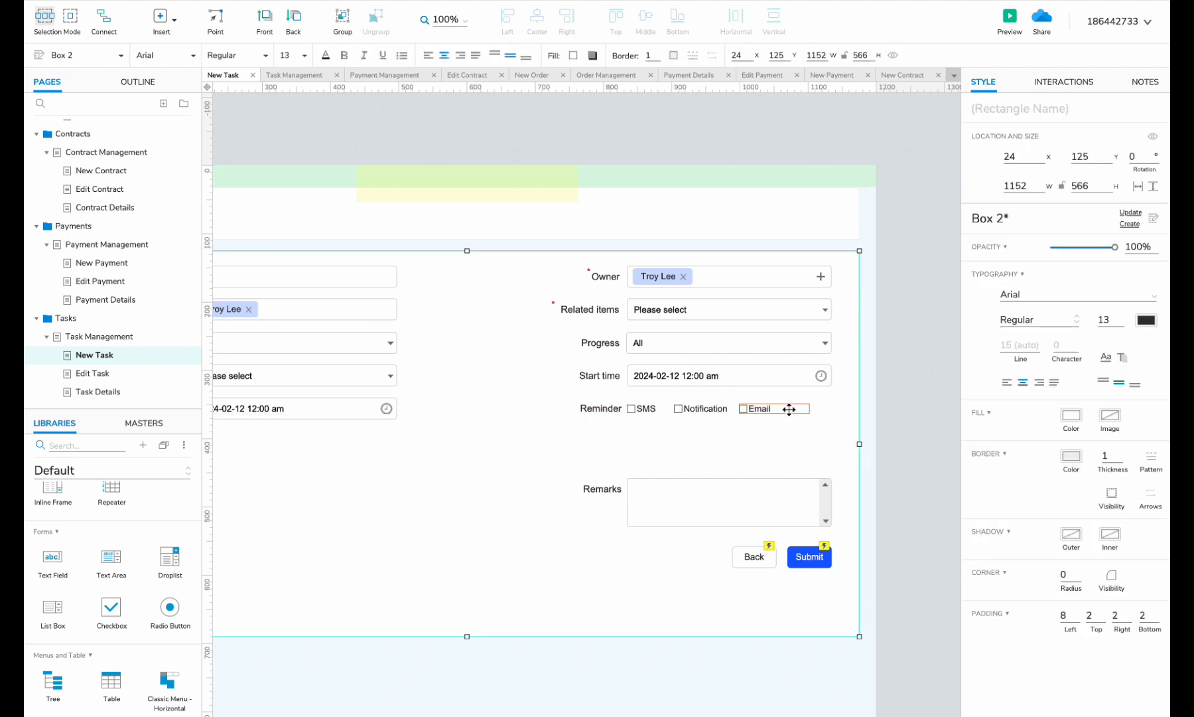
pyautogui.moveTo(809, 408); pyautogui.dragTo(842, 410)
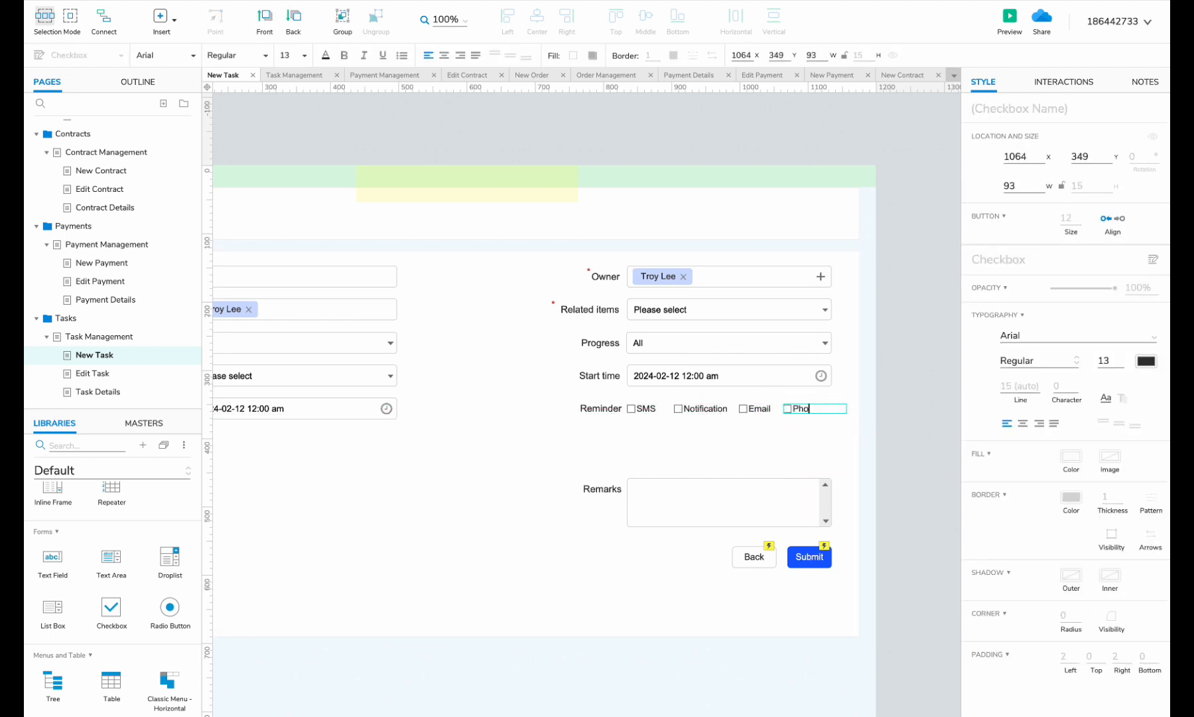
pyautogui.click(834, 445)
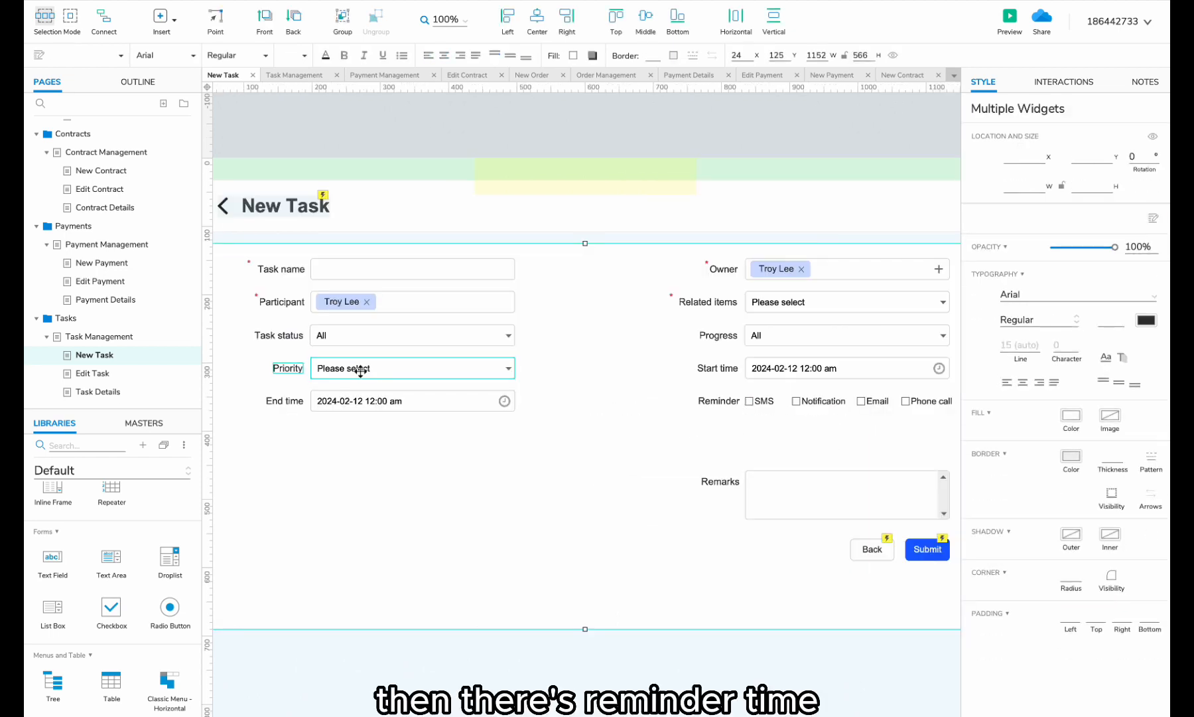
# - Copy the Priority label and dropdown below End time and rename the copied label Reminder time
pyautogui.moveTo(360, 371); pyautogui.dragTo(339, 435)
pyautogui.doubleClick(288, 433)
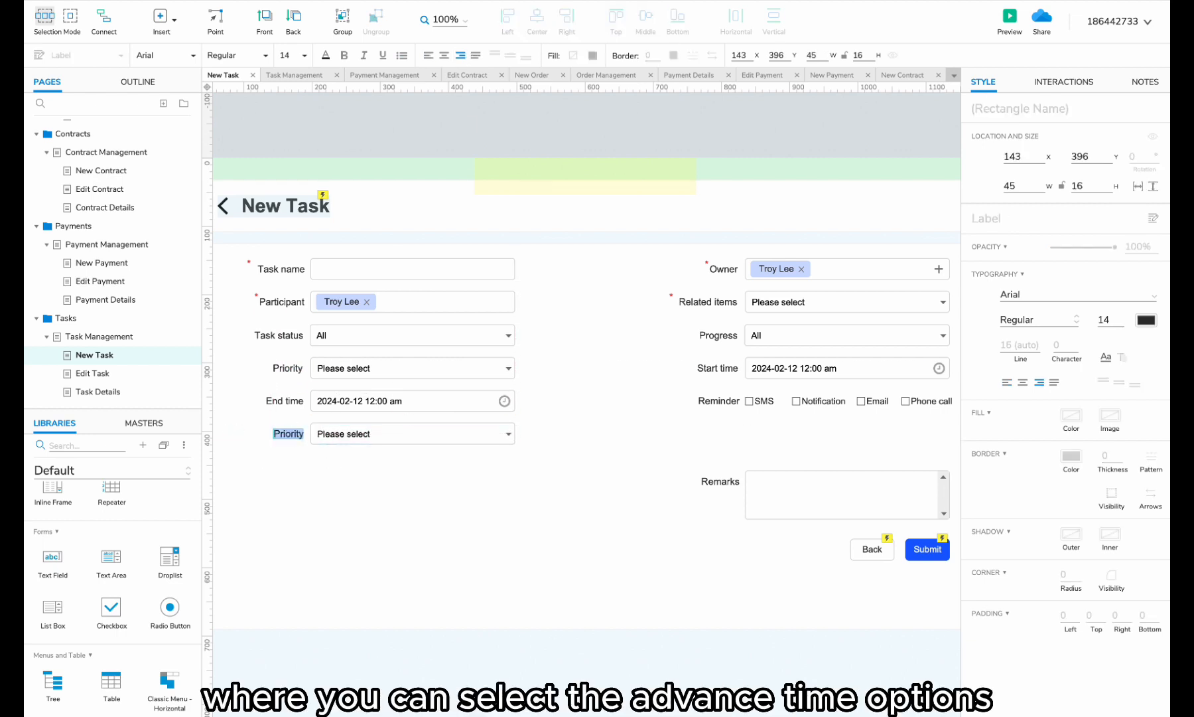
pyautogui.write('Reminder')
pyautogui.write('time')
# - Replace the Reminder time dropdown's priority options with Immediately and Advance by 5 minutes, 10 minutes, 30 minutes, 1 hour and 2 hours
pyautogui.doubleClick(411, 433)
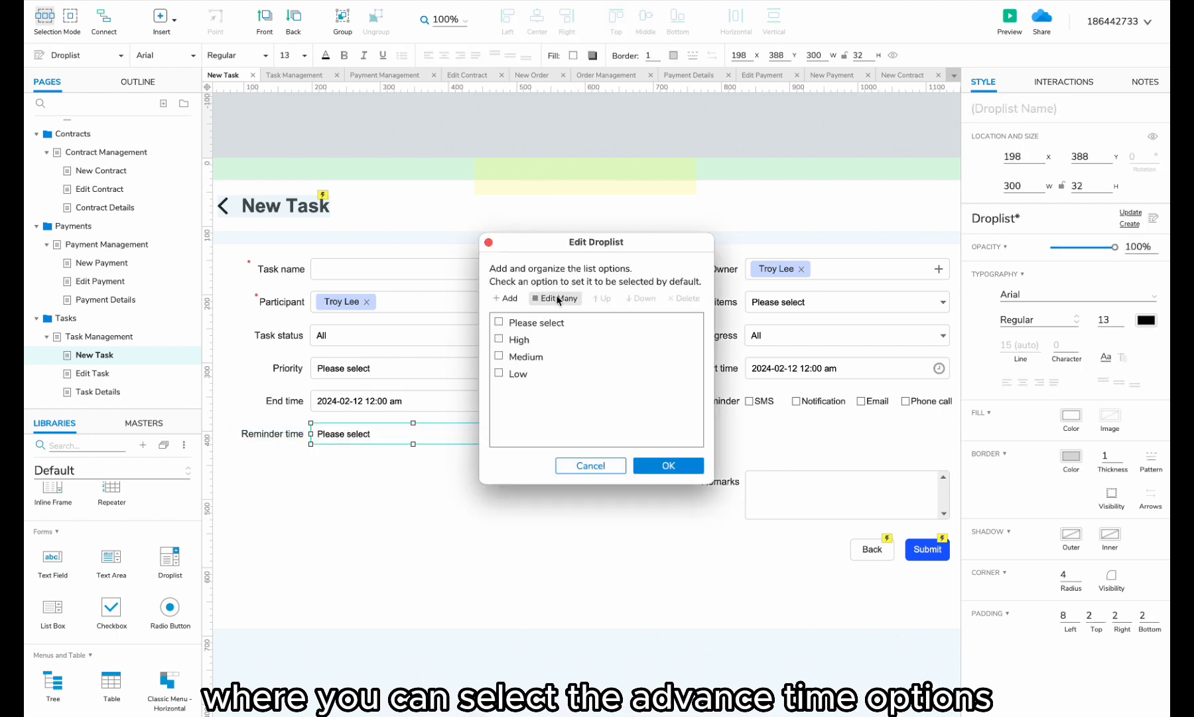
pyautogui.click(557, 300)
pyautogui.write('Imme')
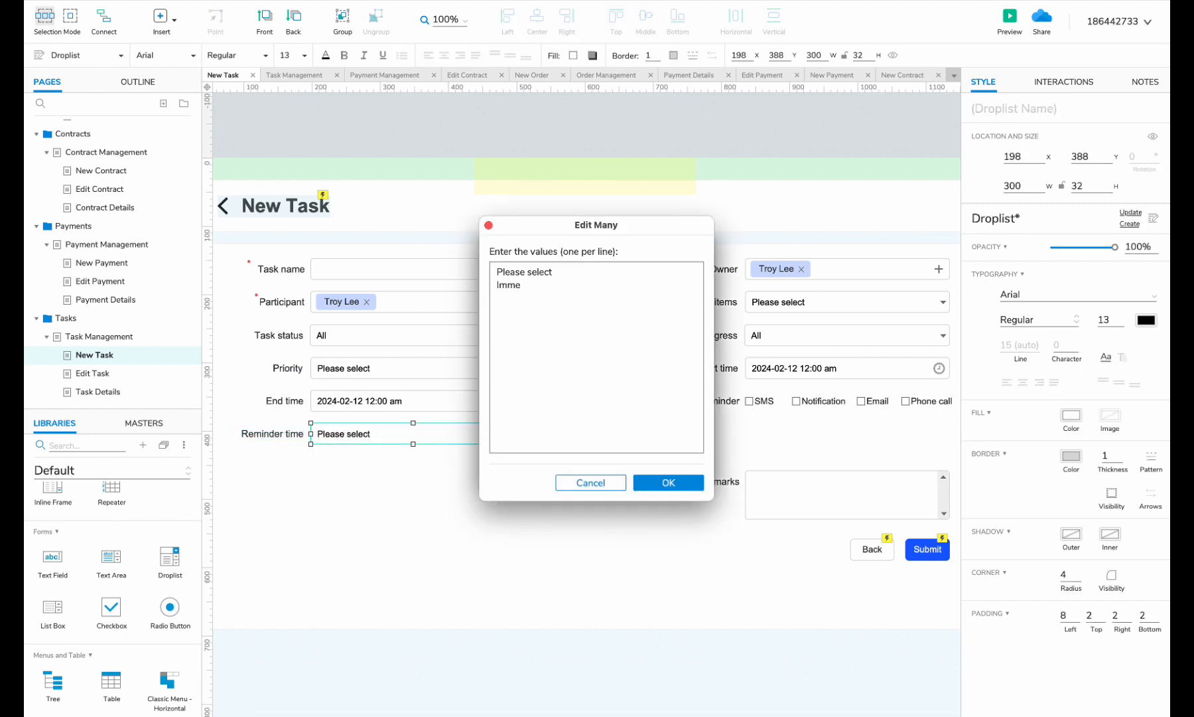
pyautogui.write('diately')
pyautogui.press('Return')
pyautogui.write('Advance by 5 minutes')
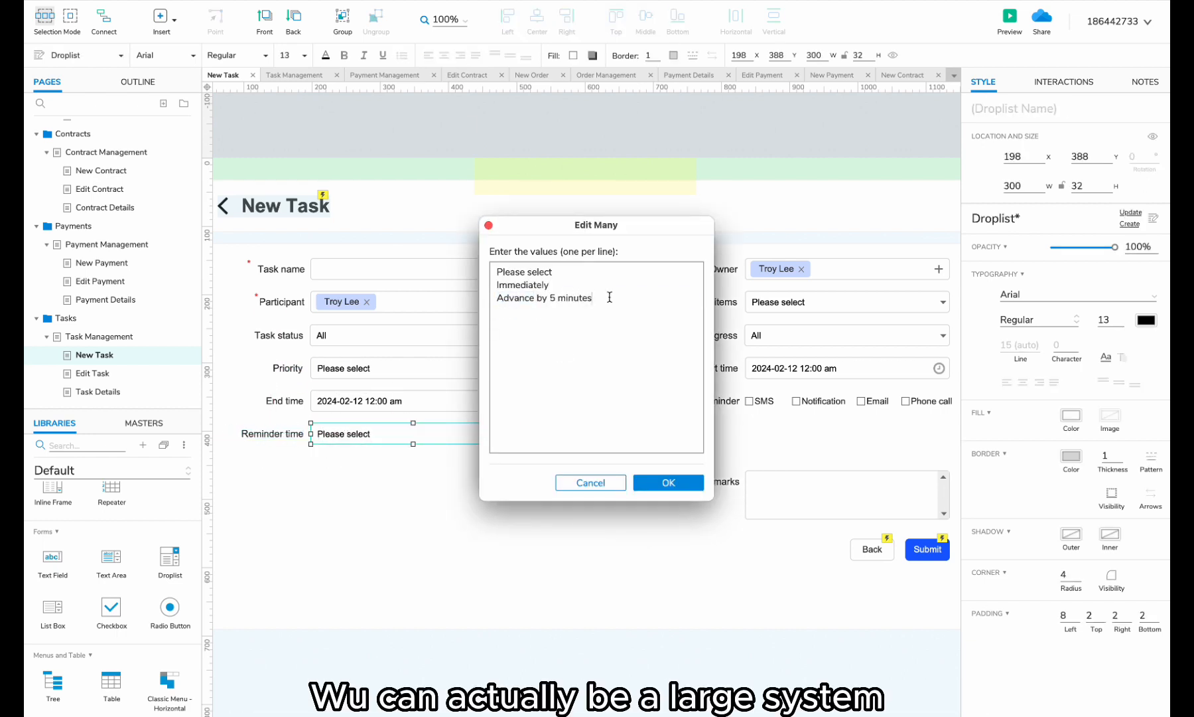
pyautogui.write('0')
pyautogui.click(588, 337)
pyautogui.press('Return')
pyautogui.write('Advance by 30 minutes')
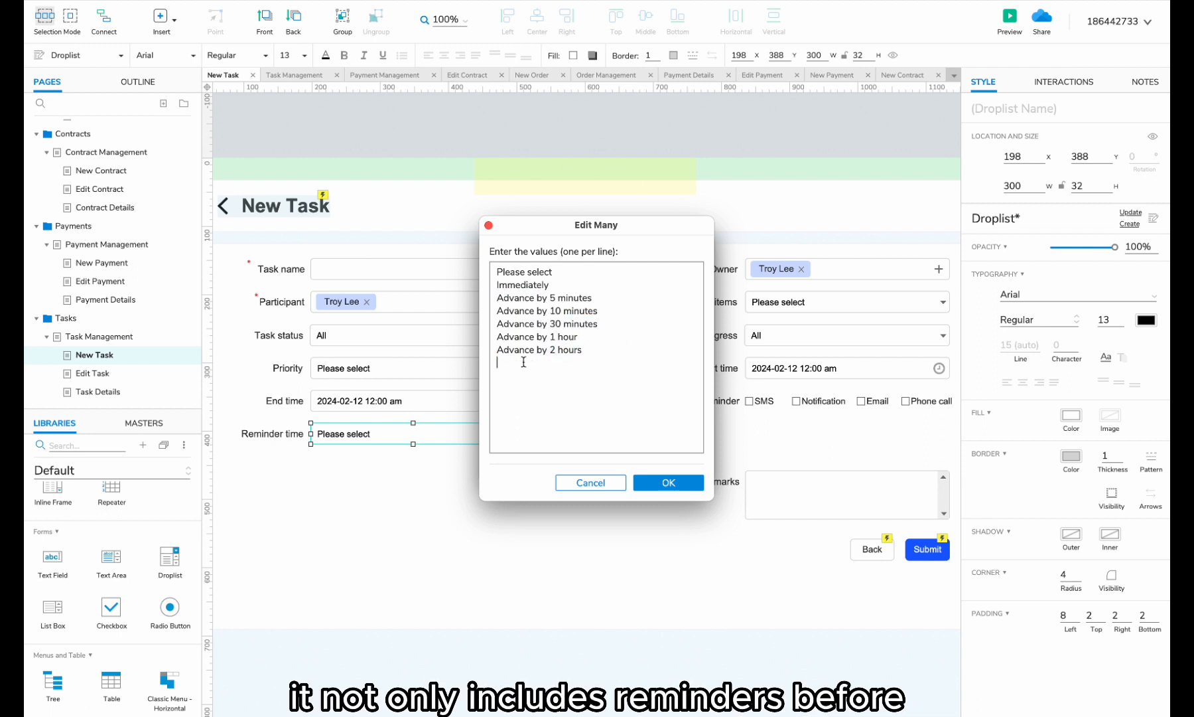
# - Append Advance by 1 day and Advance by 3 days to the Reminder time options
pyautogui.write('y')
pyautogui.press('Return')
pyautogui.write('Advance by 1 day')
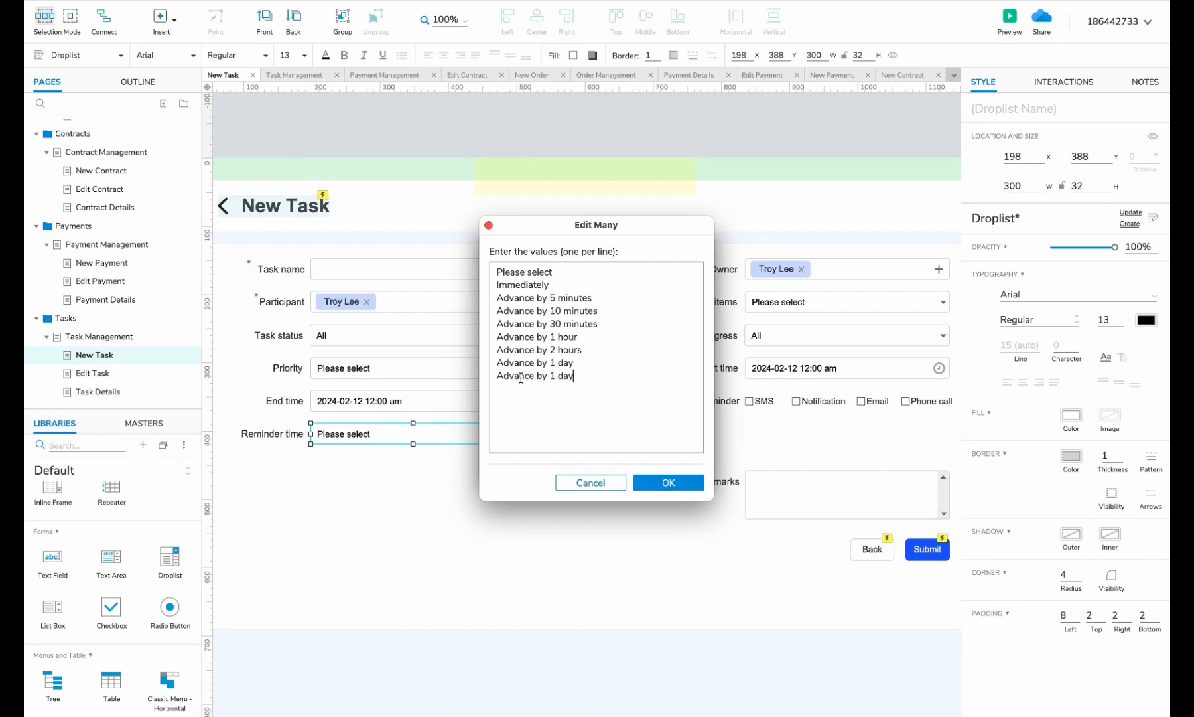
pyautogui.press('BackSpace')
pyautogui.press('BackSpace')
pyautogui.press('BackSpace')
pyautogui.press('BackSpace')
pyautogui.press('BackSpace')
pyautogui.write('3 days')
pyautogui.click(666, 483)
pyautogui.click(667, 467)
# - Move Remarks up level with Reminder time and bring the Back and Submit buttons up beneath it
pyautogui.hscroll(1, 662, 471)
pyautogui.click(681, 489)
pyautogui.moveTo(733, 490); pyautogui.dragTo(732, 443)
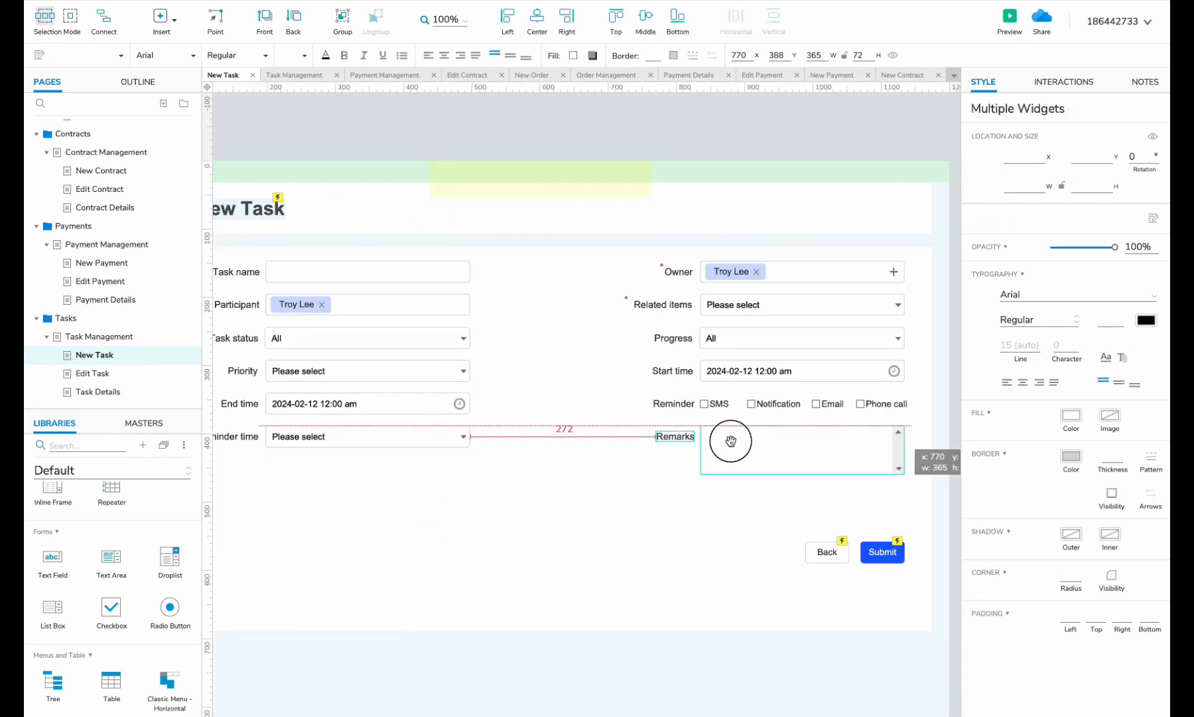
pyautogui.click(882, 551)
pyautogui.keyDown('shift'); pyautogui.click(836, 552); pyautogui.keyUp('shift')
pyautogui.moveTo(837, 552); pyautogui.dragTo(835, 501)
# - Shorten the form's white background box so it ends just below the buttons
pyautogui.click(551, 624)
pyautogui.moveTo(540, 632); pyautogui.dragTo(540, 541)
pyautogui.click(552, 557)
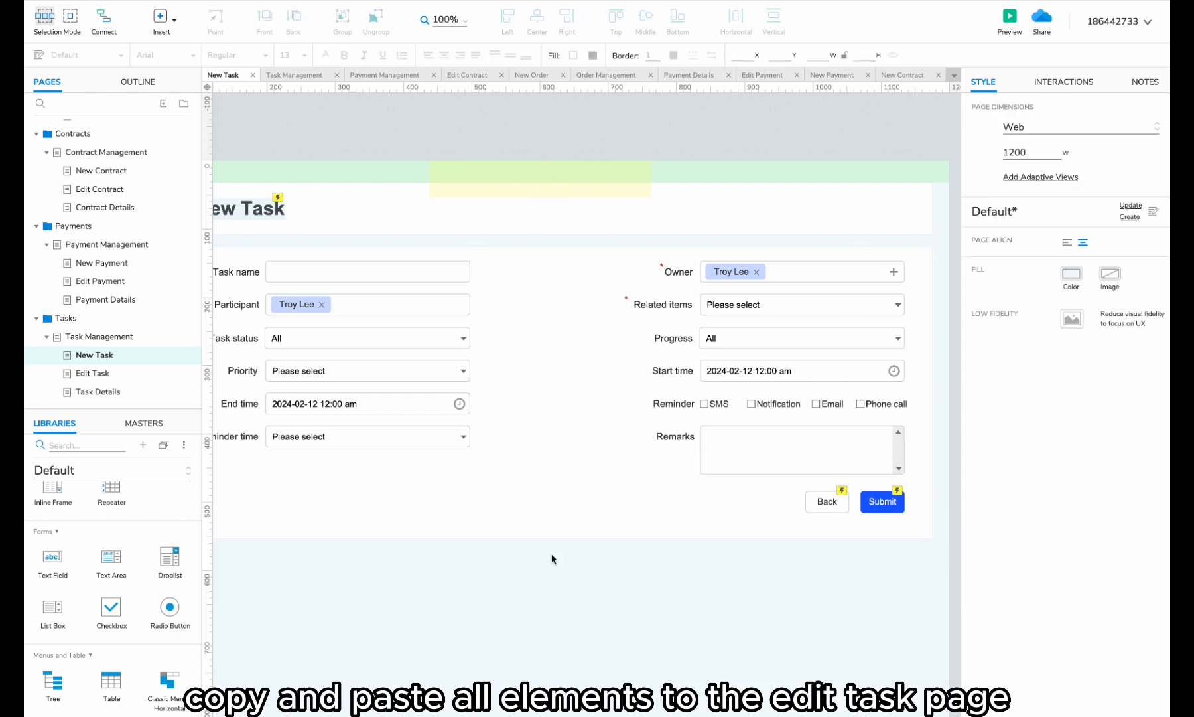
# - Replace all elements on the Edit Task page with a copy of the New Task page's elements
pyautogui.scroll(-5, 553, 552)
pyautogui.moveTo(785, 293); pyautogui.dragTo(322, 620)
pyautogui.click(135, 379)
pyautogui.press('super+a')
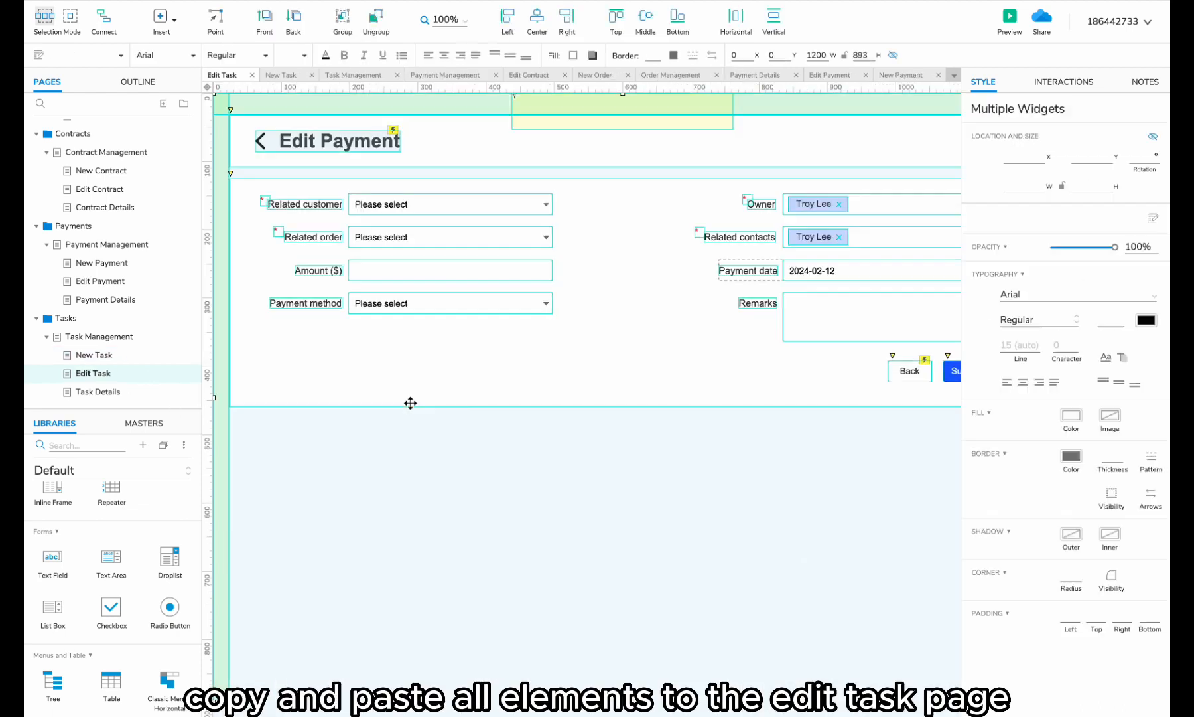
pyautogui.press('Delete')
pyautogui.press('super+v')
# - Change the title of the Edit Task page to Edit Task
pyautogui.scroll(2, 411, 403)
pyautogui.hscroll(-2, 411, 403)
pyautogui.doubleClick(350, 217)
pyautogui.doubleClick(351, 218)
pyautogui.write('Edit Task')
pyautogui.click(448, 466)
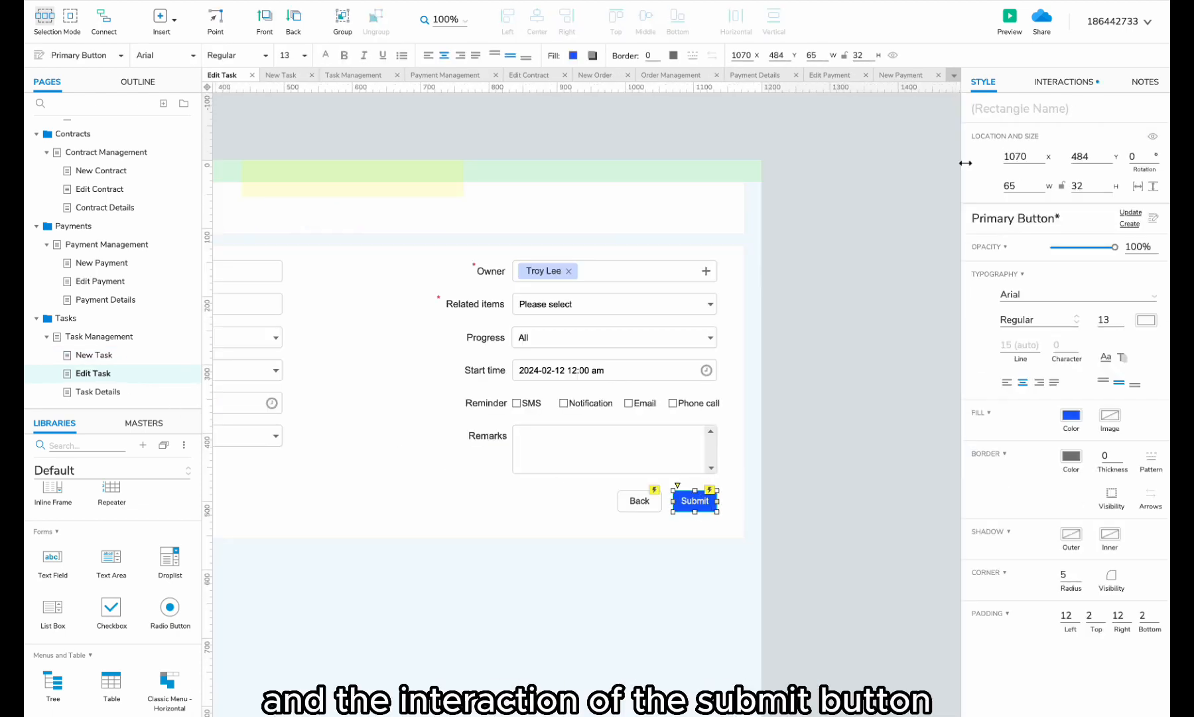
# - Delete the Open Link action to Task Management from the Edit Task page's Submit button interaction
pyautogui.click(1064, 82)
pyautogui.click(1006, 273)
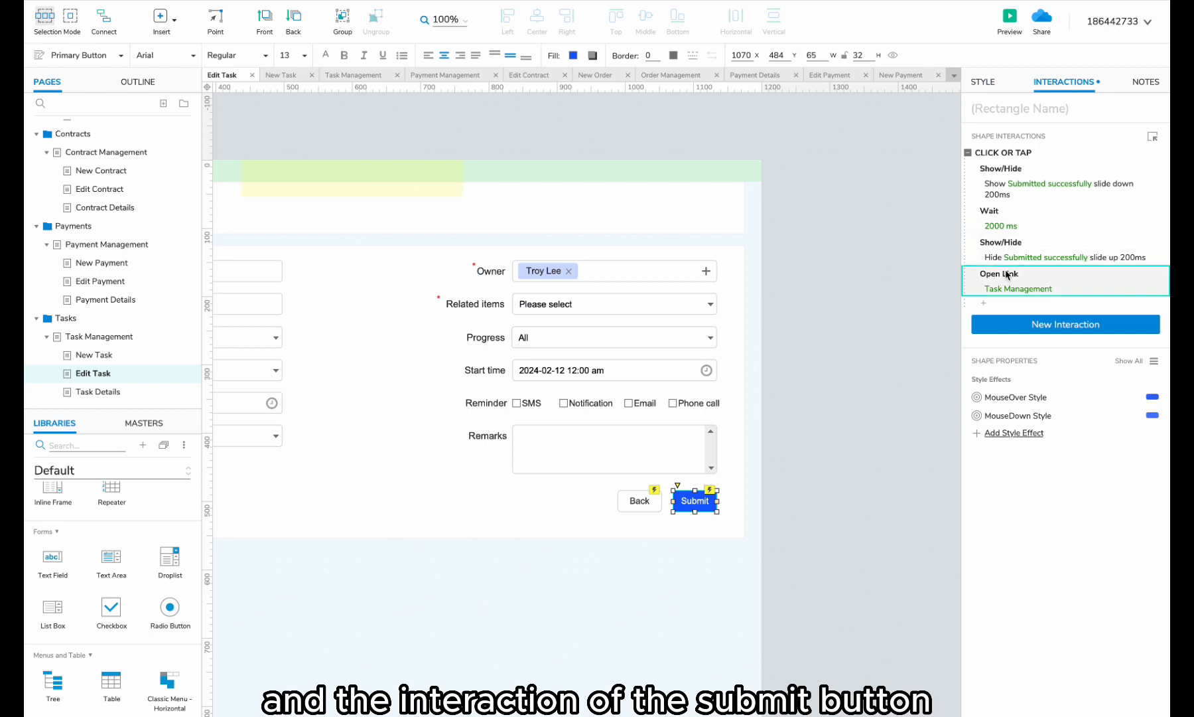
pyautogui.press('Delete')
# - Change the title on the Task Details page to Prepare PPT
pyautogui.click(150, 392)
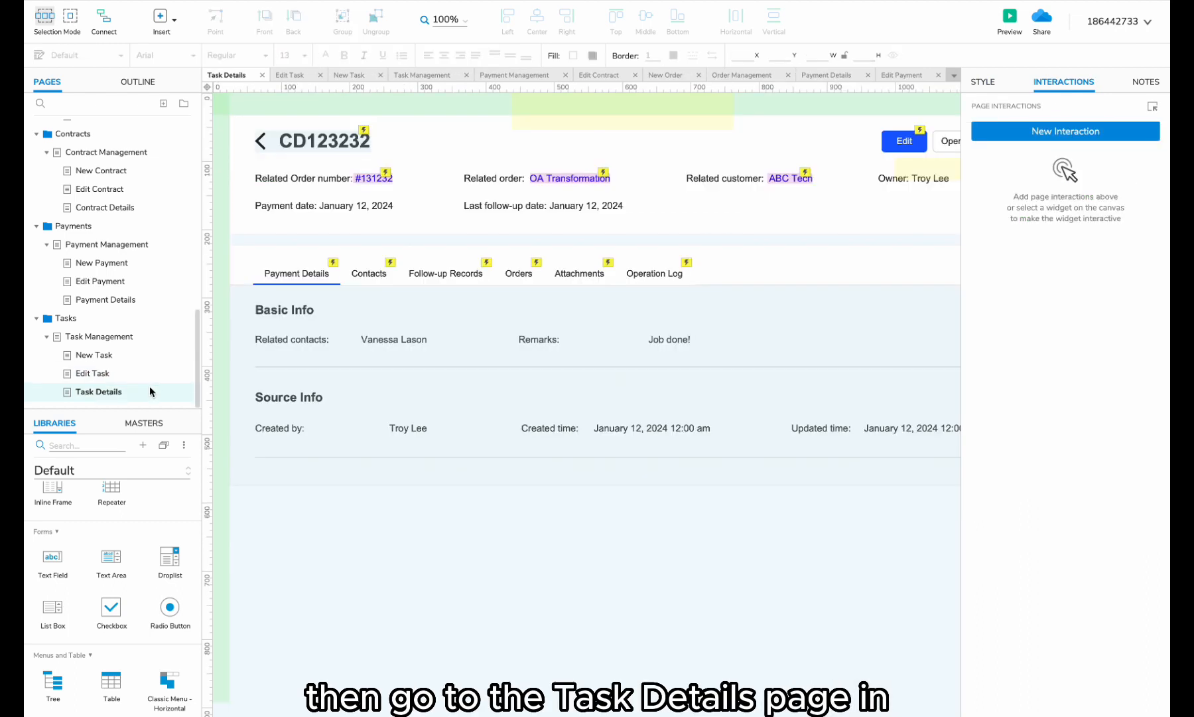
pyautogui.doubleClick(301, 130)
pyautogui.doubleClick(301, 131)
pyautogui.write('Prepare PPT')
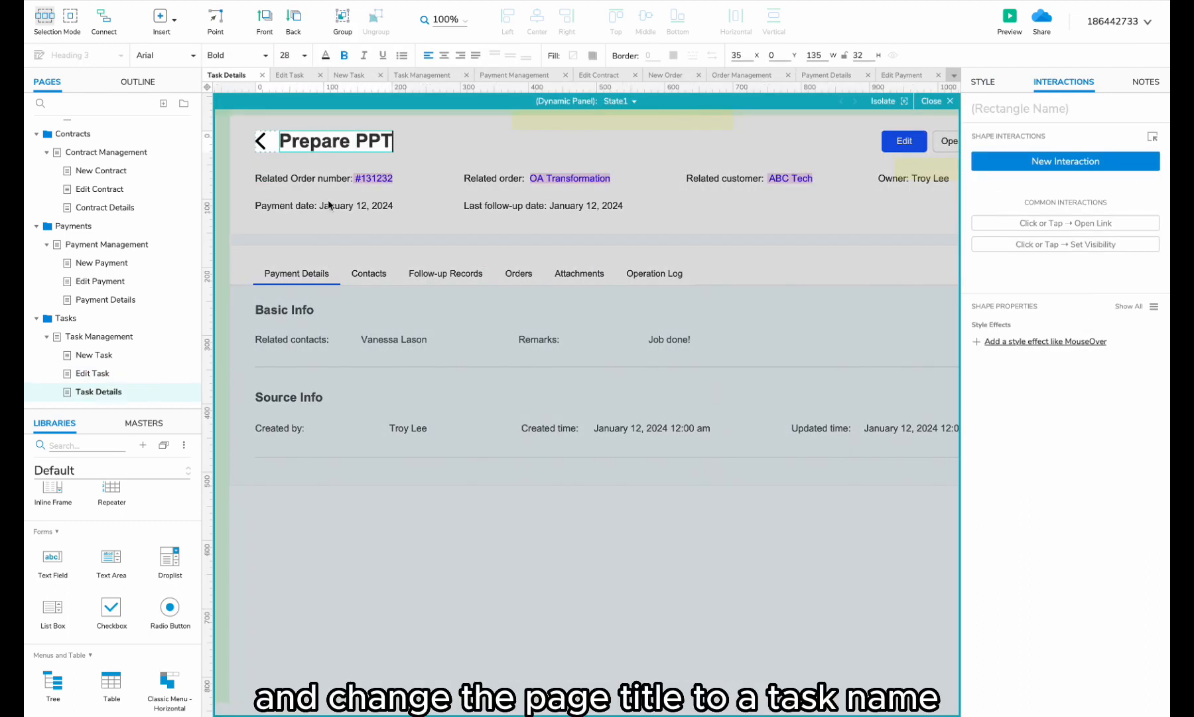
# - Delete the Related Order number, Related order and Related customer fields from the Task Details header
pyautogui.click(328, 205)
pyautogui.click(345, 178)
pyautogui.keyDown('shift'); pyautogui.click(557, 178); pyautogui.keyUp('shift')
pyautogui.keyDown('shift'); pyautogui.click(734, 179); pyautogui.keyUp('shift')
pyautogui.press('Delete')
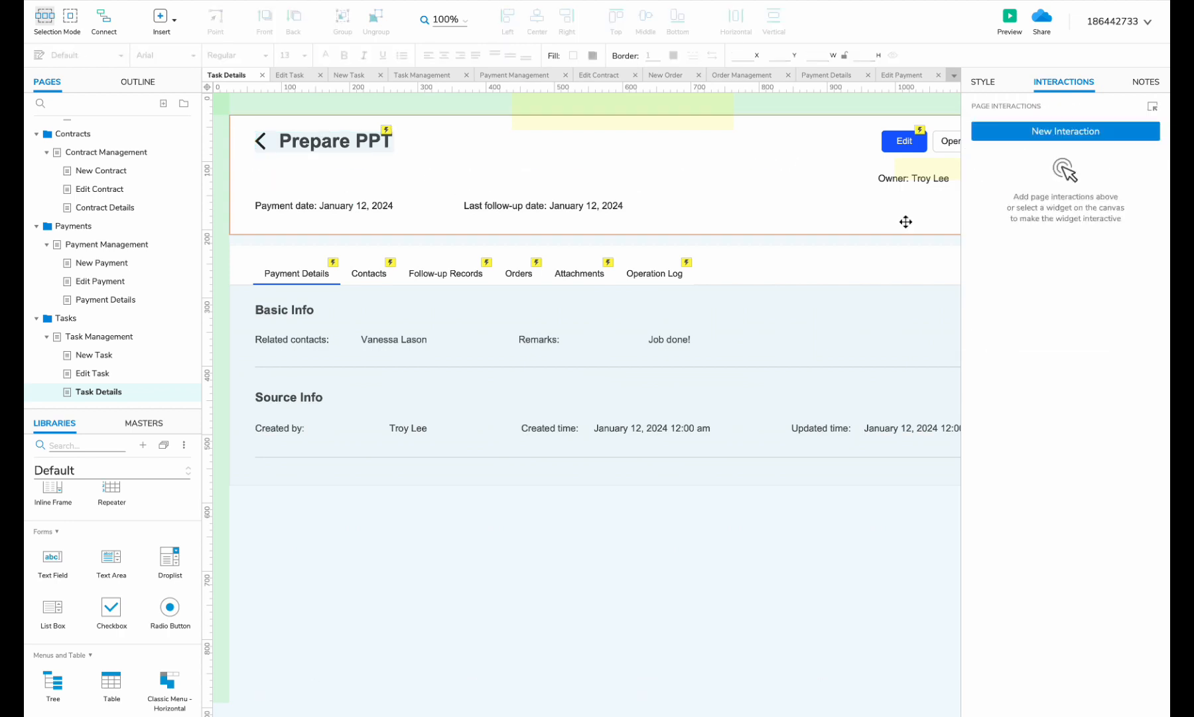
# - Move the Owner field directly below the Prepare PPT title and delete the Payment date and Last follow-up date fields
pyautogui.moveTo(888, 180); pyautogui.dragTo(262, 180)
pyautogui.click(292, 207)
pyautogui.press('Delete')
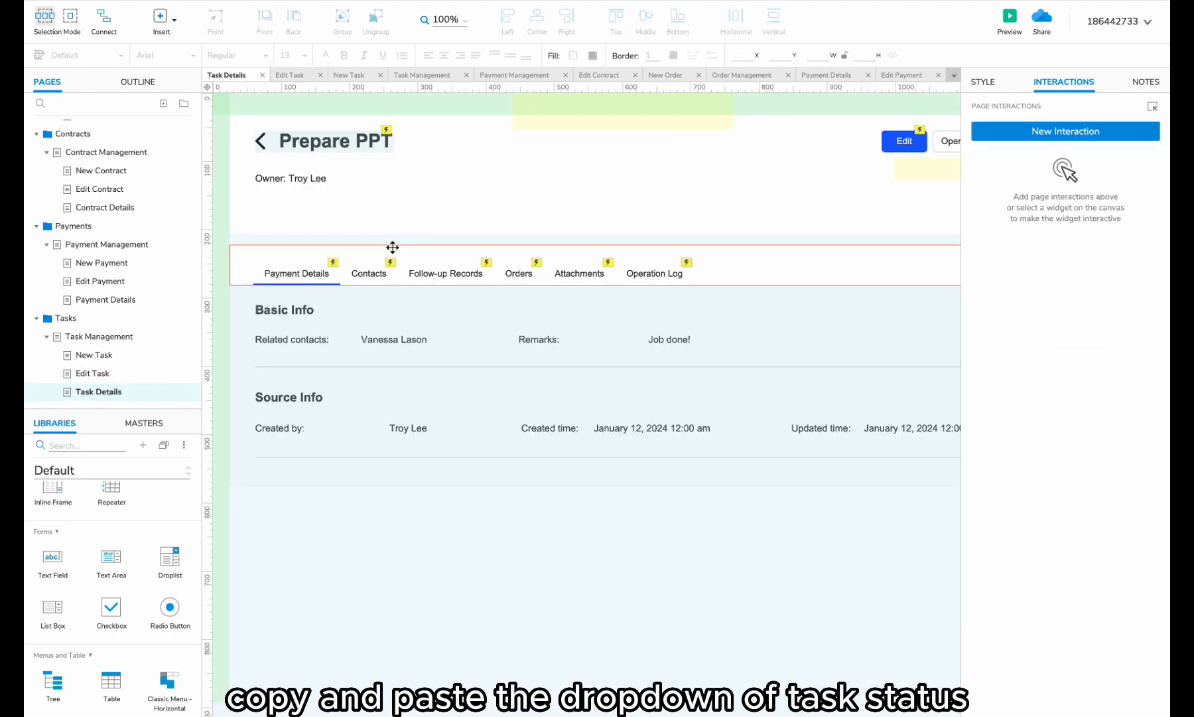
# - Paste the Task status label and dropdown in line with Owner and narrow the dropdown to about 147 px
pyautogui.hotkey('ctrl', 'v')
pyautogui.moveTo(475, 207); pyautogui.dragTo(480, 181)
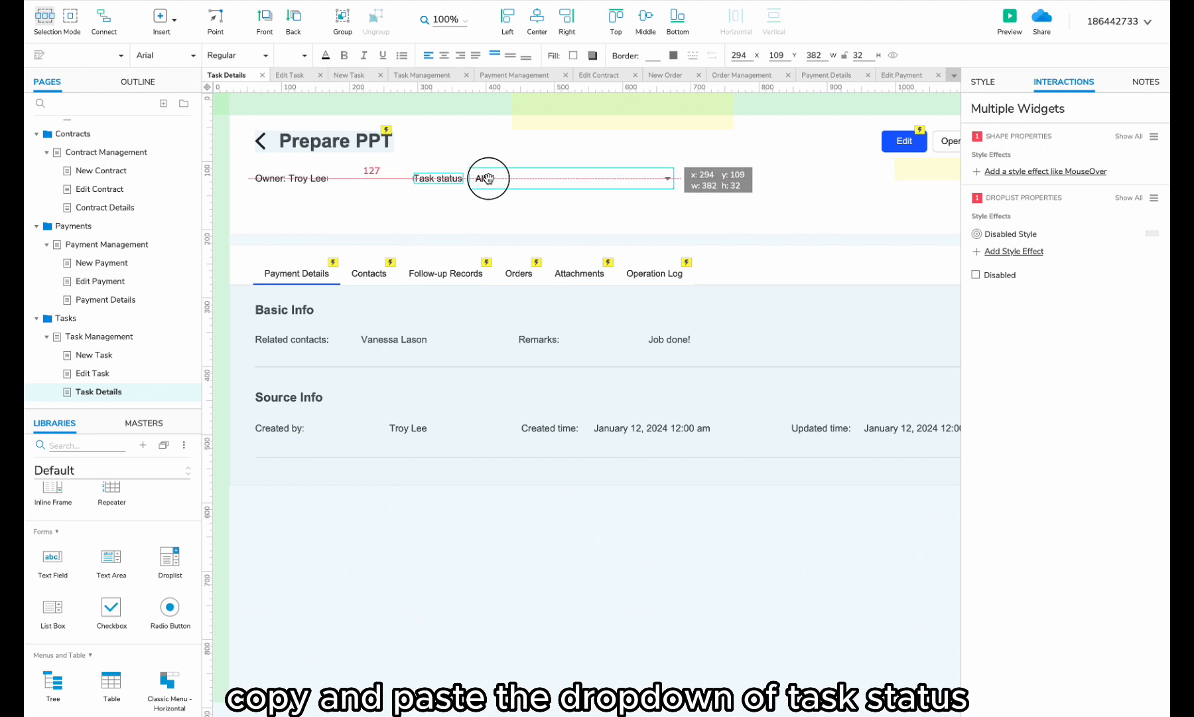
pyautogui.click(555, 179)
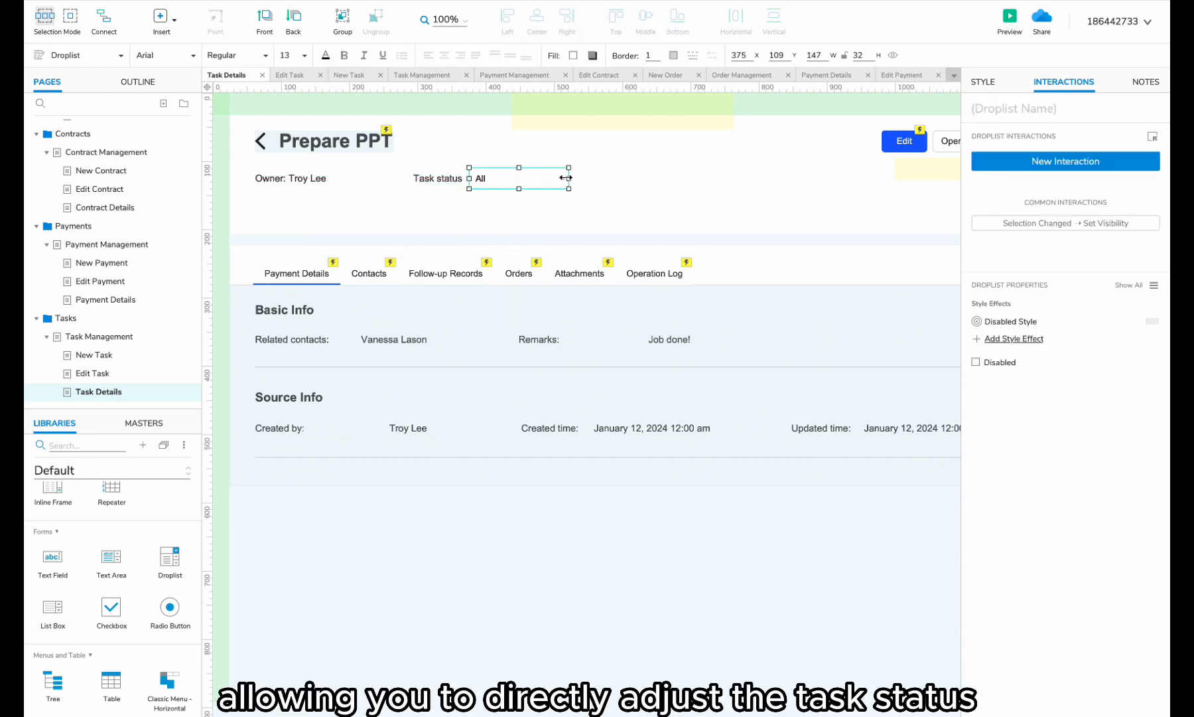
# - Copy the Active label and 50% progress bar from the Task Management page onto the Task Details page beside Task status
pyautogui.doubleClick(120, 337)
pyautogui.click(461, 436)
pyautogui.keyDown('ctrl'); pyautogui.click(533, 438); pyautogui.keyUp('ctrl')
pyautogui.hotkey('ctrl', 'c')
pyautogui.doubleClick(99, 392)
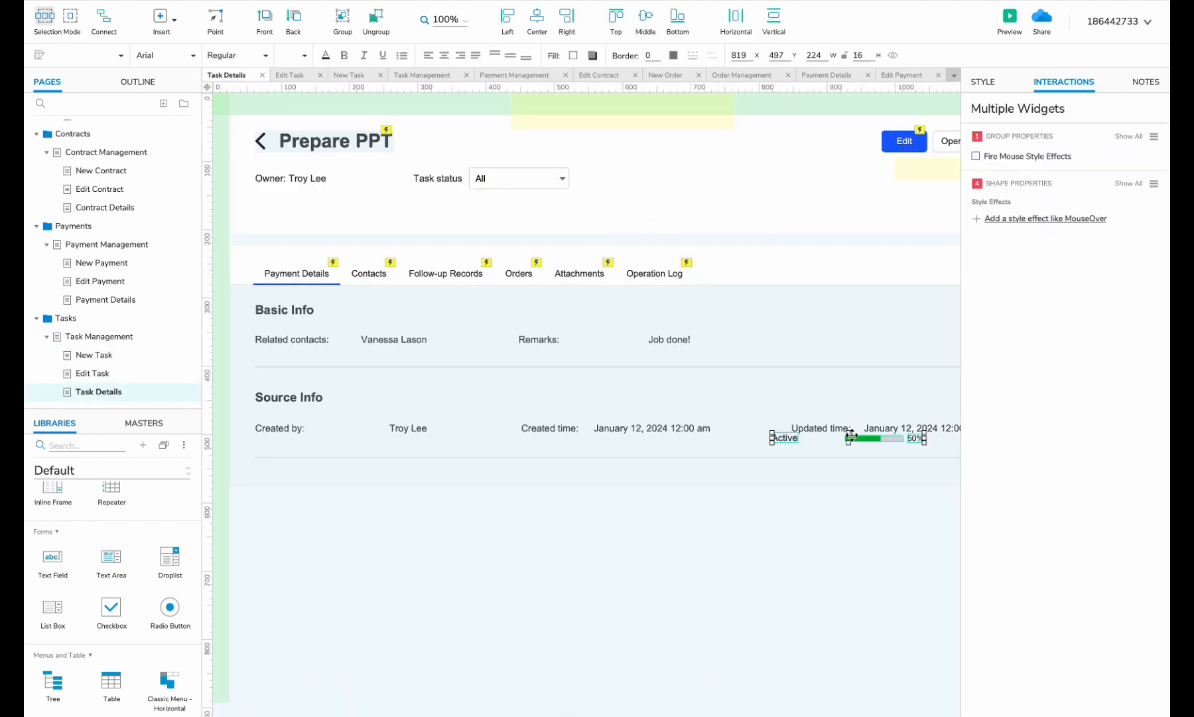
pyautogui.hotkey('ctrl', 'v')
# - Rename the copied Active label Progress and move the 50% progress bar close beside it
pyautogui.write('Progr')
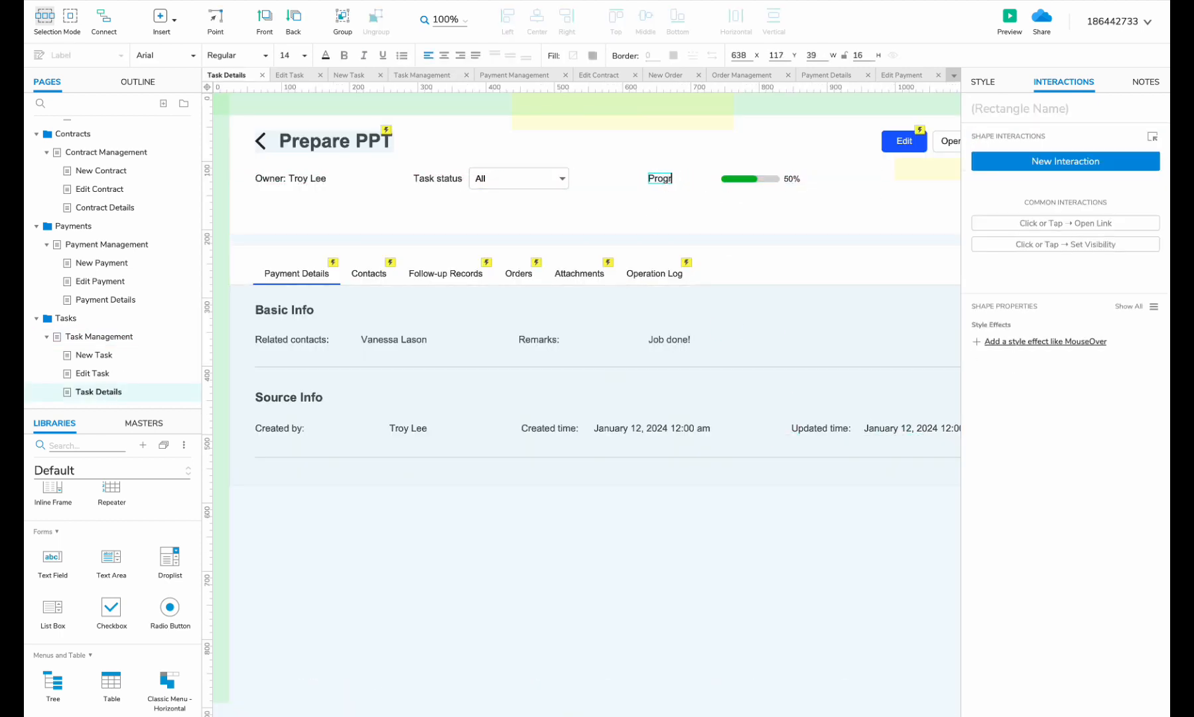
pyautogui.write('ess')
pyautogui.click(626, 181)
pyautogui.hscroll(3, 627, 182)
pyautogui.moveTo(661, 183); pyautogui.dragTo(636, 183)
pyautogui.hscroll(-3, 636, 183)
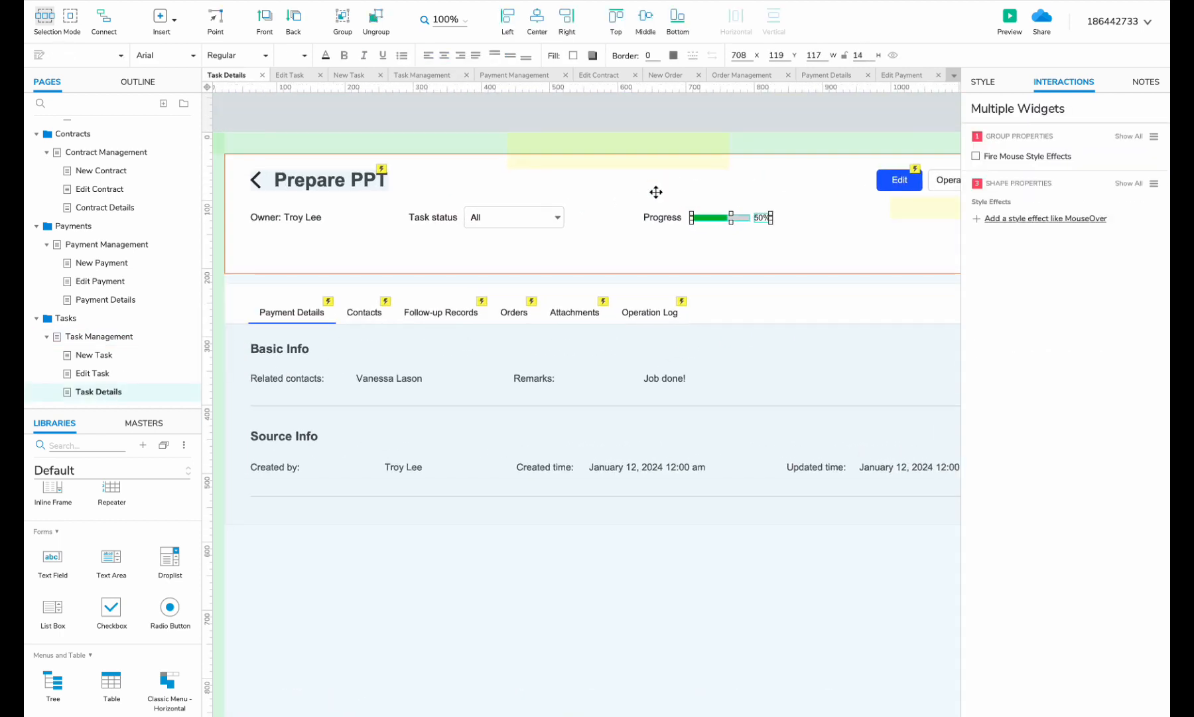
# - Add a colon to the end of the Task status and Progress labels in the header
pyautogui.doubleClick(453, 217)
pyautogui.click(681, 219)
pyautogui.write(':')
pyautogui.click(696, 251)
pyautogui.hscroll(1, 696, 251)
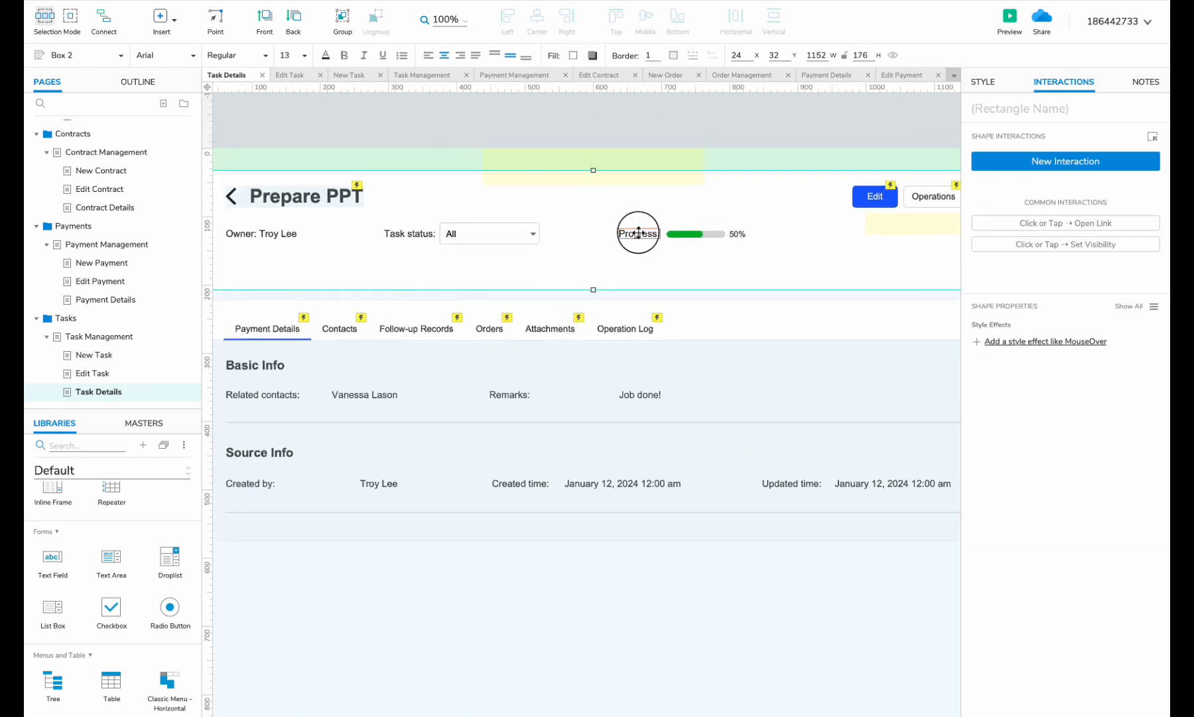
pyautogui.click(638, 234)
pyautogui.keyDown('shift'); pyautogui.click(688, 234); pyautogui.keyUp('shift')
# - Copy the Owner field to the space right of the 50% progress bar and change its text to Related item:
pyautogui.click(258, 234)
pyautogui.moveTo(258, 235); pyautogui.dragTo(811, 244)
pyautogui.write('Related item')
pyautogui.press('BackSpace')
pyautogui.click(698, 261)
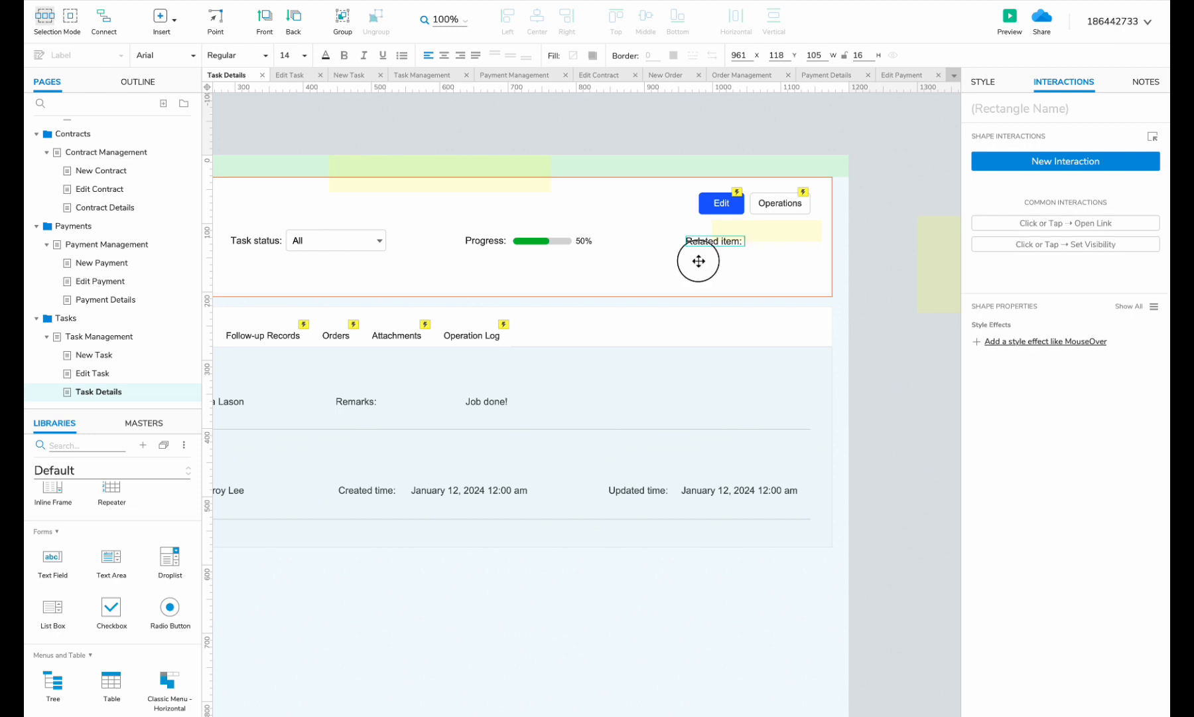
pyautogui.moveTo(700, 244); pyautogui.dragTo(687, 245)
# - Duplicate the Related item label beside itself and change the copy's text to the related order number
pyautogui.press('super+d')
pyautogui.doubleClick(745, 243)
pyautogui.write('Order: #1234')
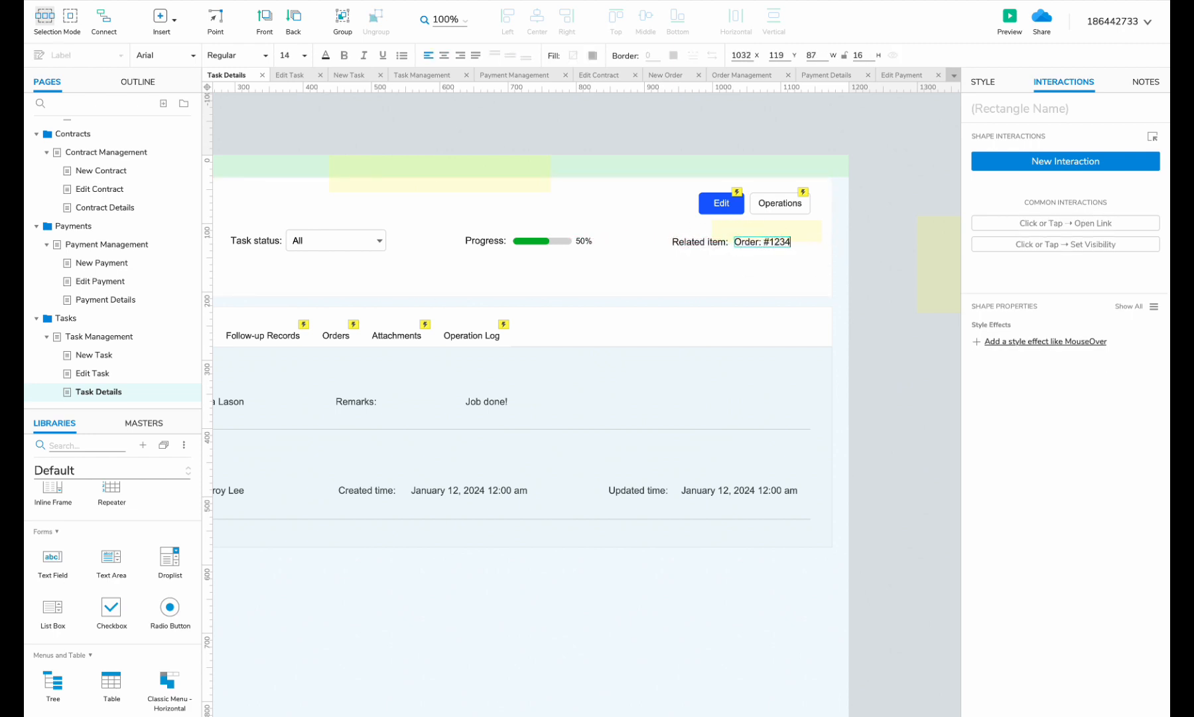
pyautogui.press('Escape')
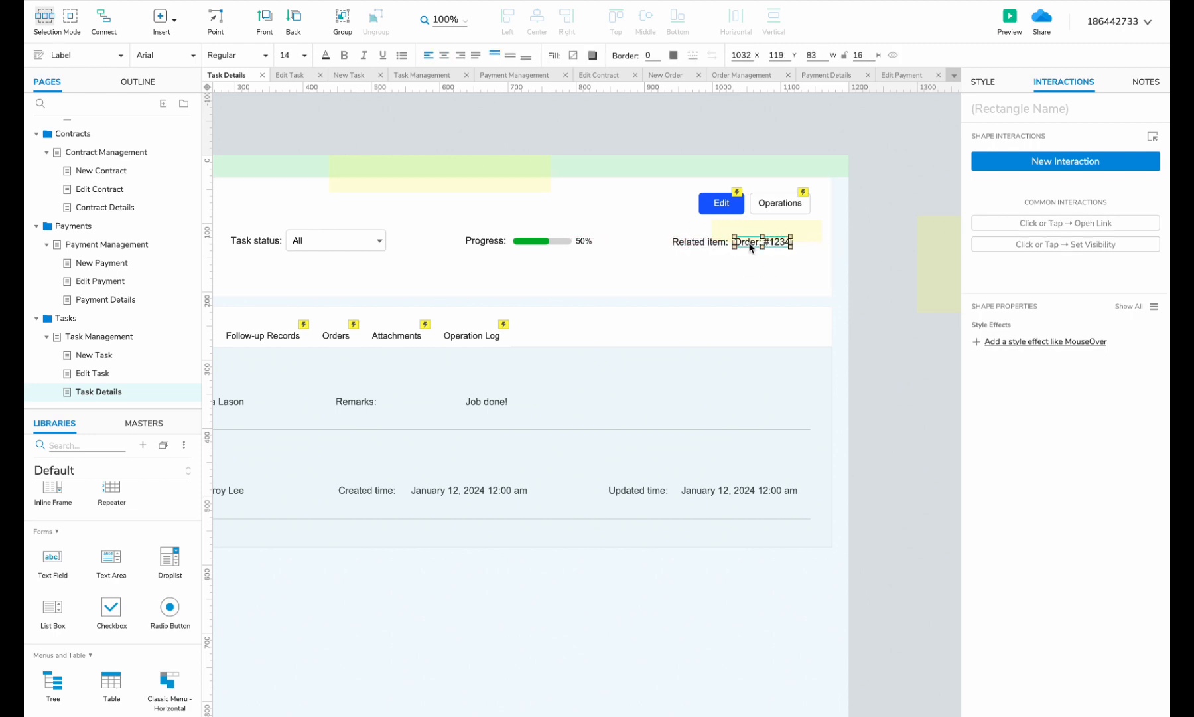
# - Turn the order number beside Related item into a text link to the Order Details page
pyautogui.rightClick(750, 244)
pyautogui.doubleClick(752, 245)
pyautogui.rightClick(751, 256)
pyautogui.click(777, 379)
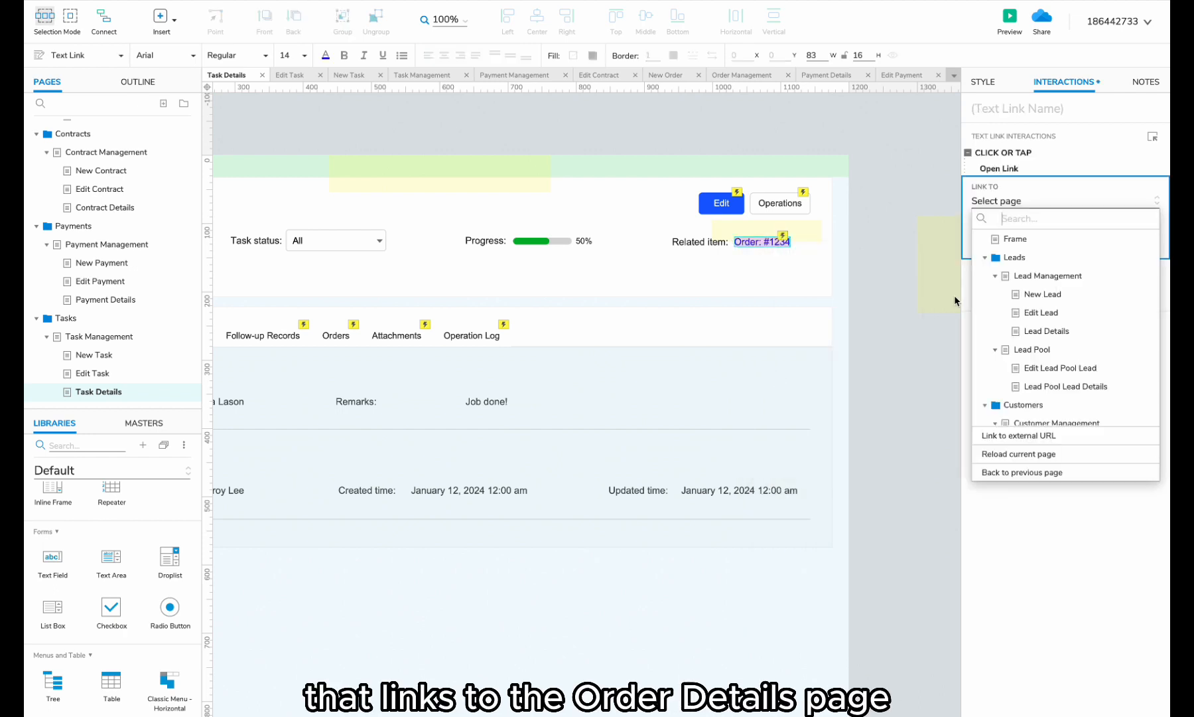
pyautogui.write('order')
pyautogui.click(1032, 312)
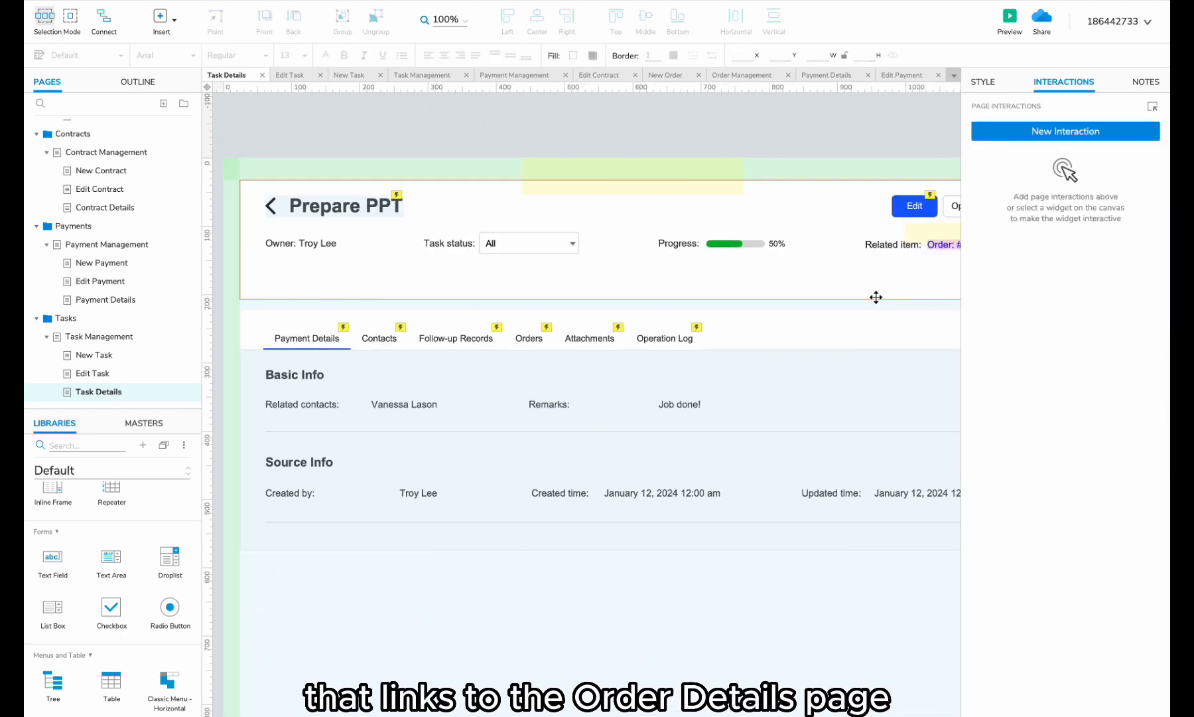
# - Shorten the header background to about 142 px high and move the tabs section up close beneath it
pyautogui.click(639, 267)
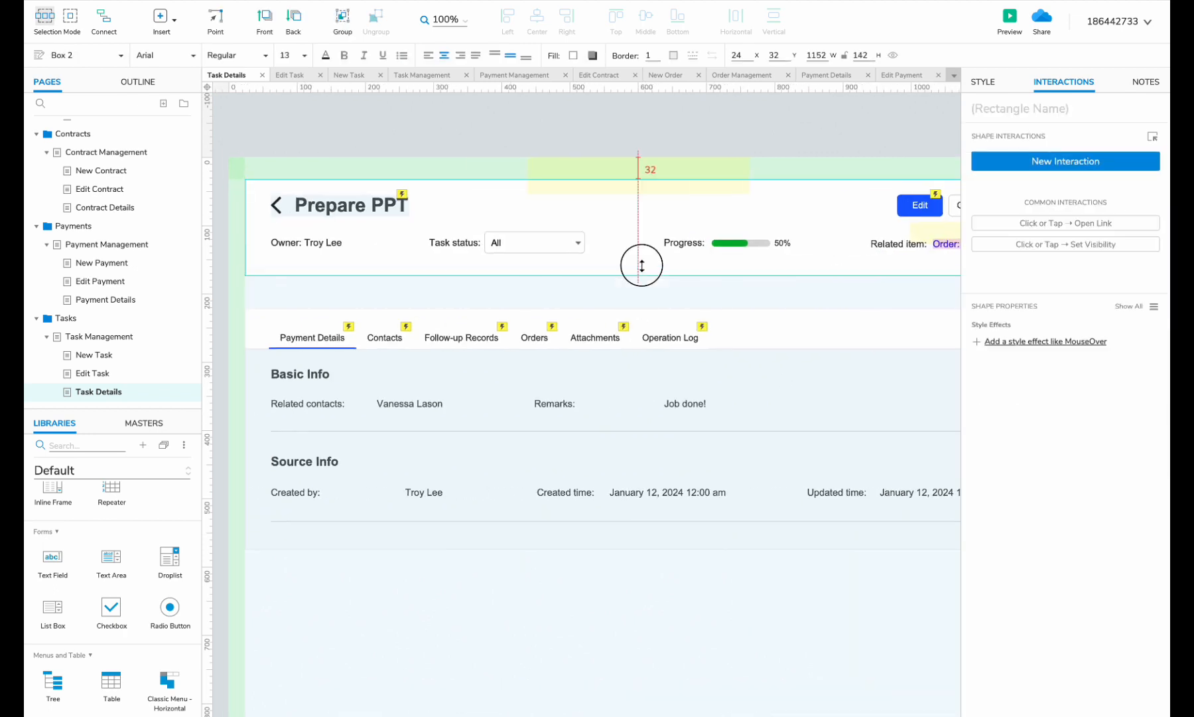
pyautogui.scroll(-2, 635, 340)
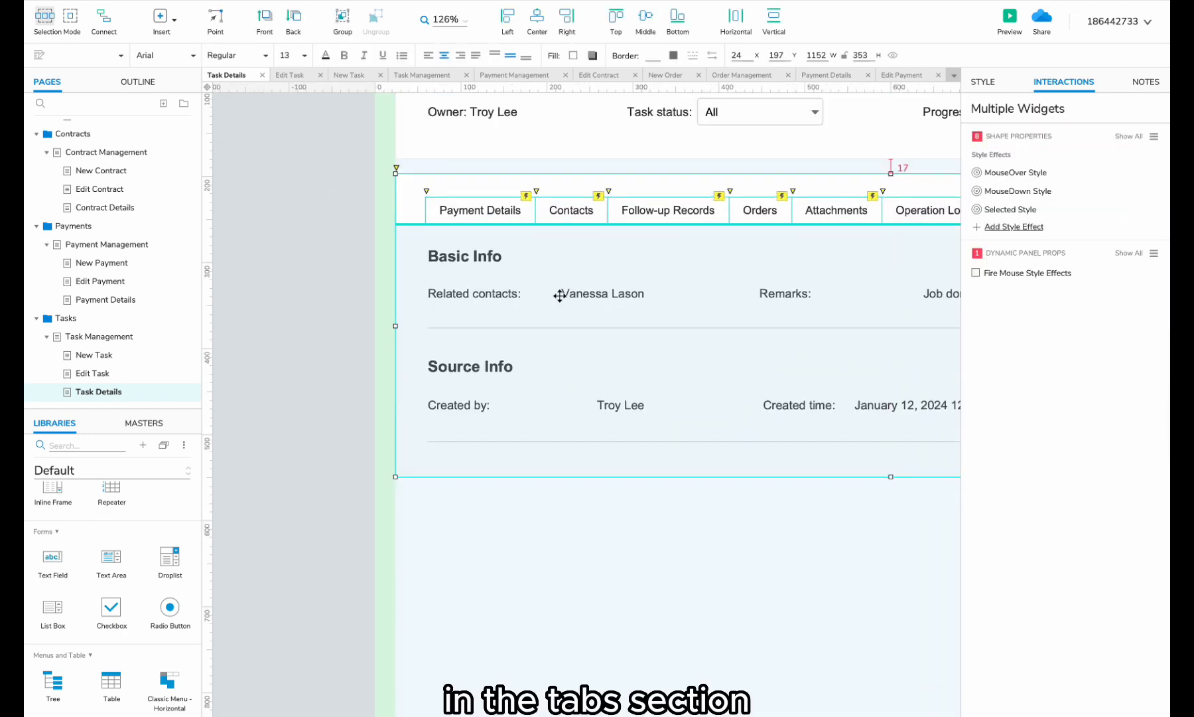
pyautogui.scroll(-1, 444, 211)
# - Rename the Payment Details tab Task Details and delete the Contacts and Follow-up Records tabs
pyautogui.doubleClick(444, 210)
pyautogui.write('Task')
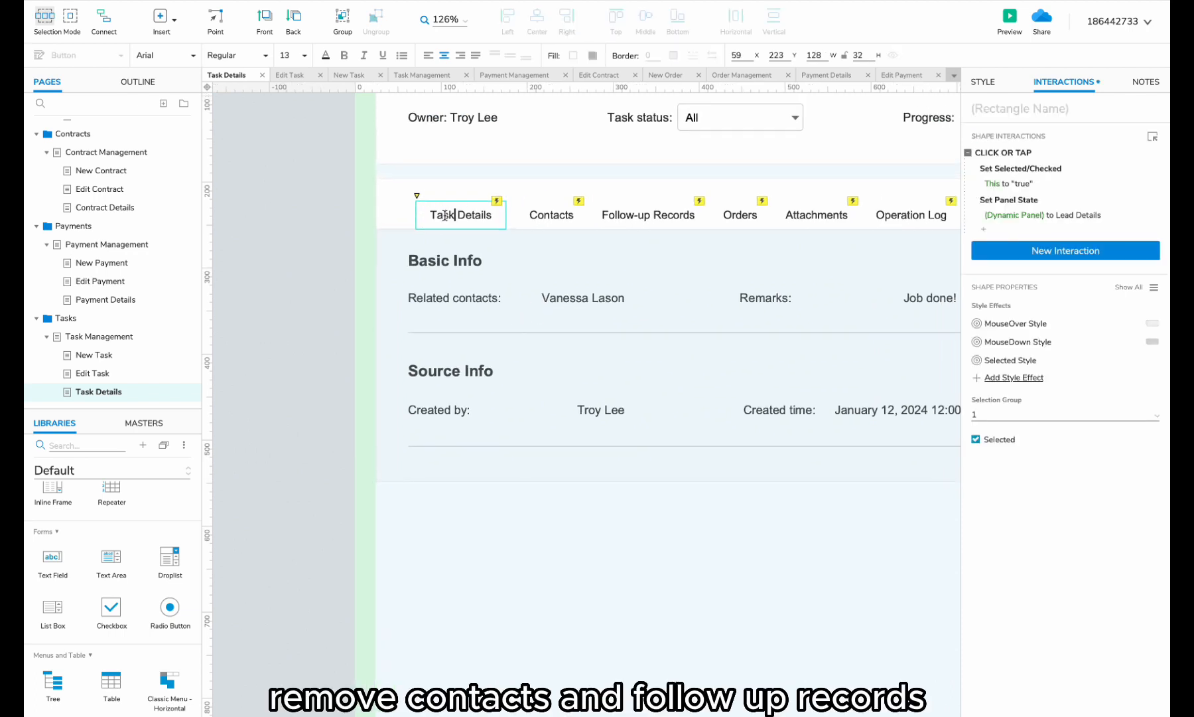
pyautogui.click(536, 214)
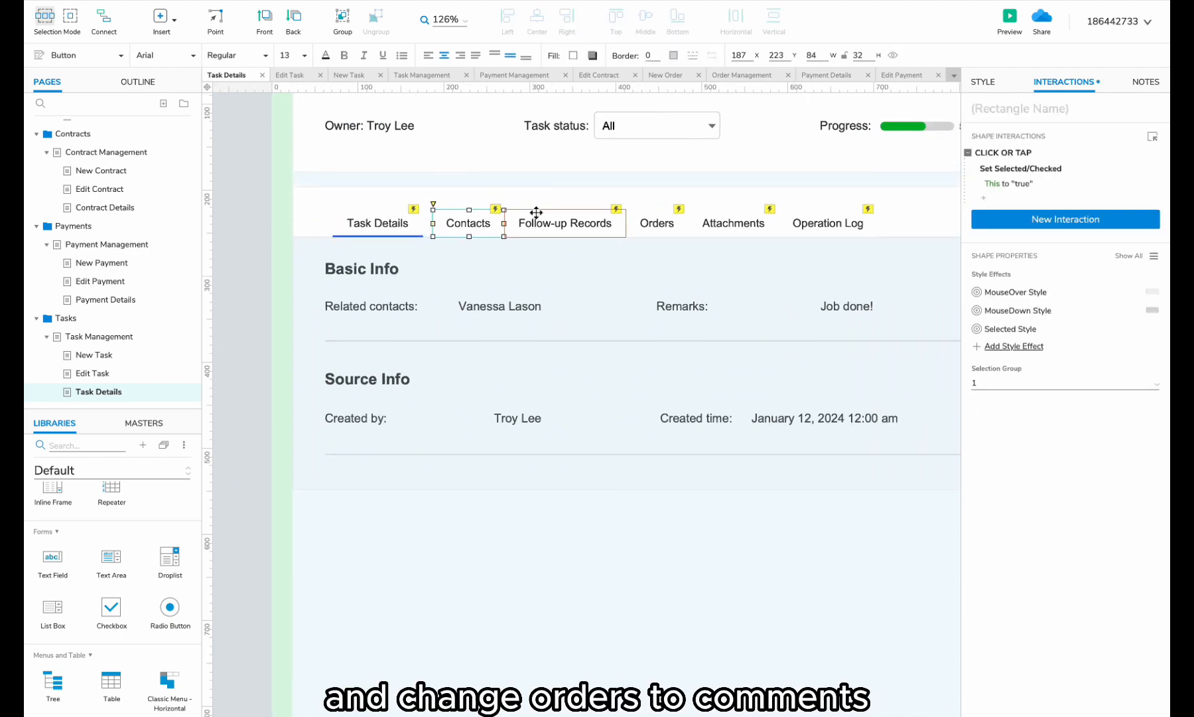
pyautogui.keyDown('shift'); pyautogui.click(536, 214); pyautogui.keyUp('shift')
pyautogui.press('Delete')
# - Rename the Orders tab Comments and move Comments, Attachments and Operation Log directly beside the Task Details tab
pyautogui.doubleClick(653, 220)
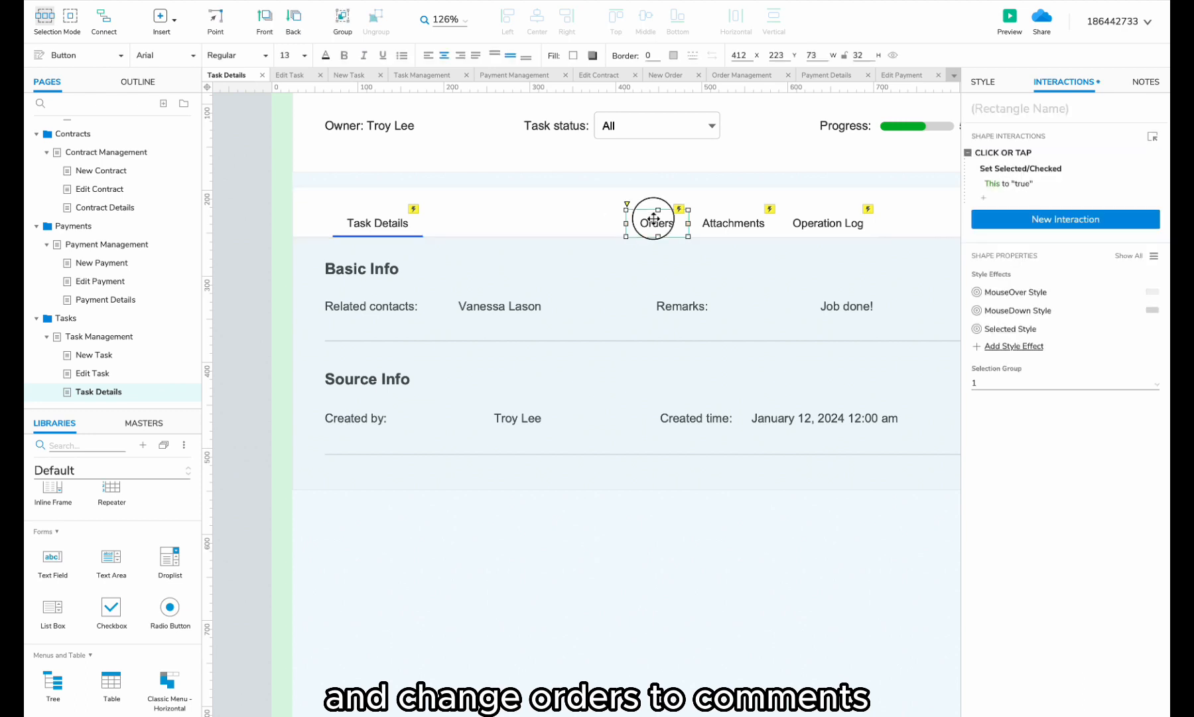
pyautogui.write('Comments')
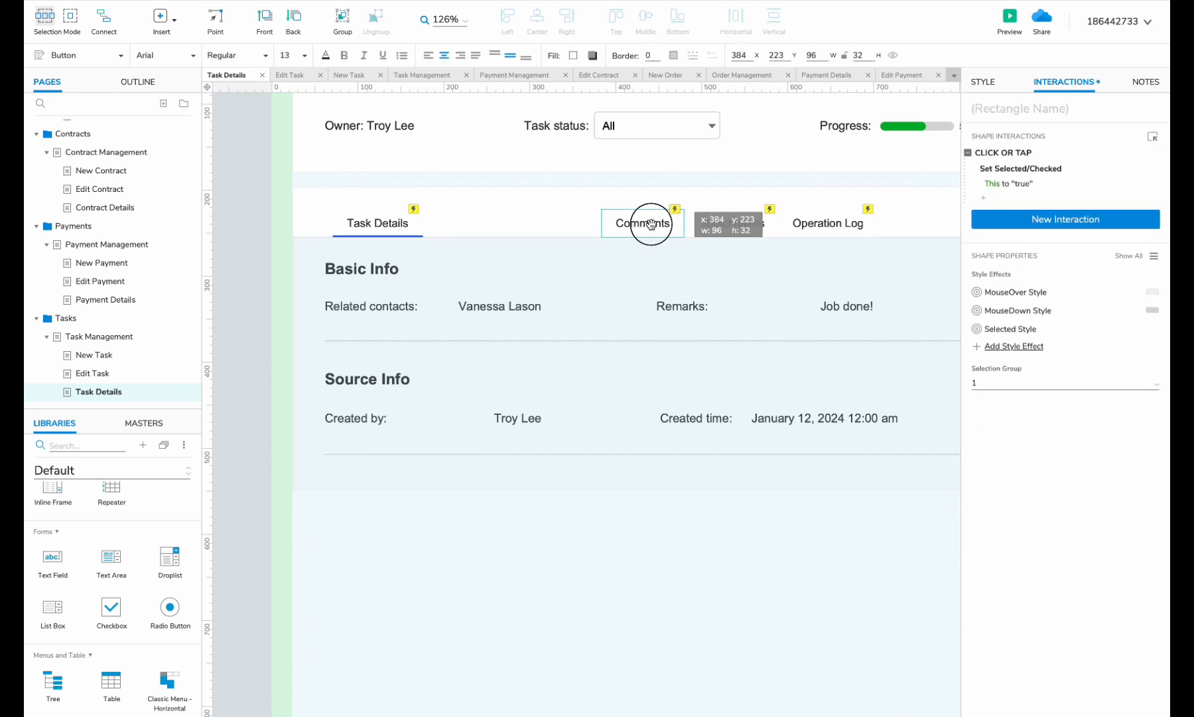
pyautogui.keyDown('shift'); pyautogui.click(752, 224); pyautogui.keyUp('shift')
pyautogui.moveTo(651, 223); pyautogui.dragTo(450, 229)
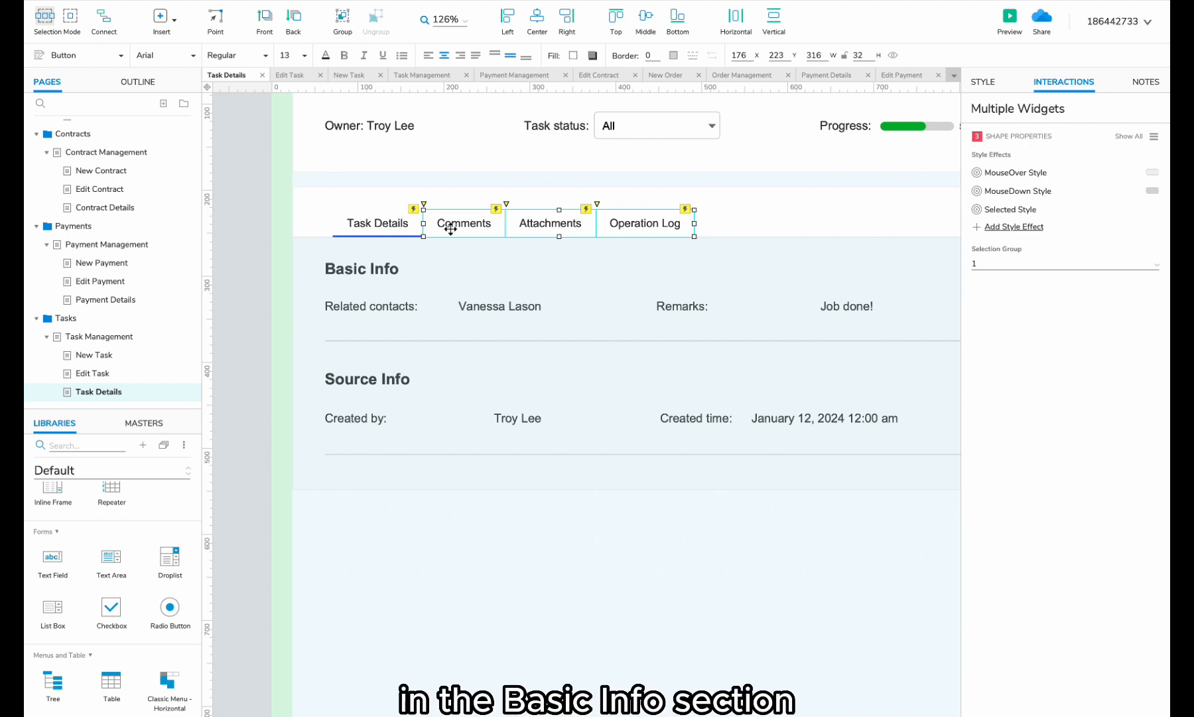
# - Change the Related contacts field under Basic Info to Start time: with the value January 12, 2024 12:00 am
pyautogui.doubleClick(386, 263)
pyautogui.click(363, 306)
pyautogui.doubleClick(413, 309)
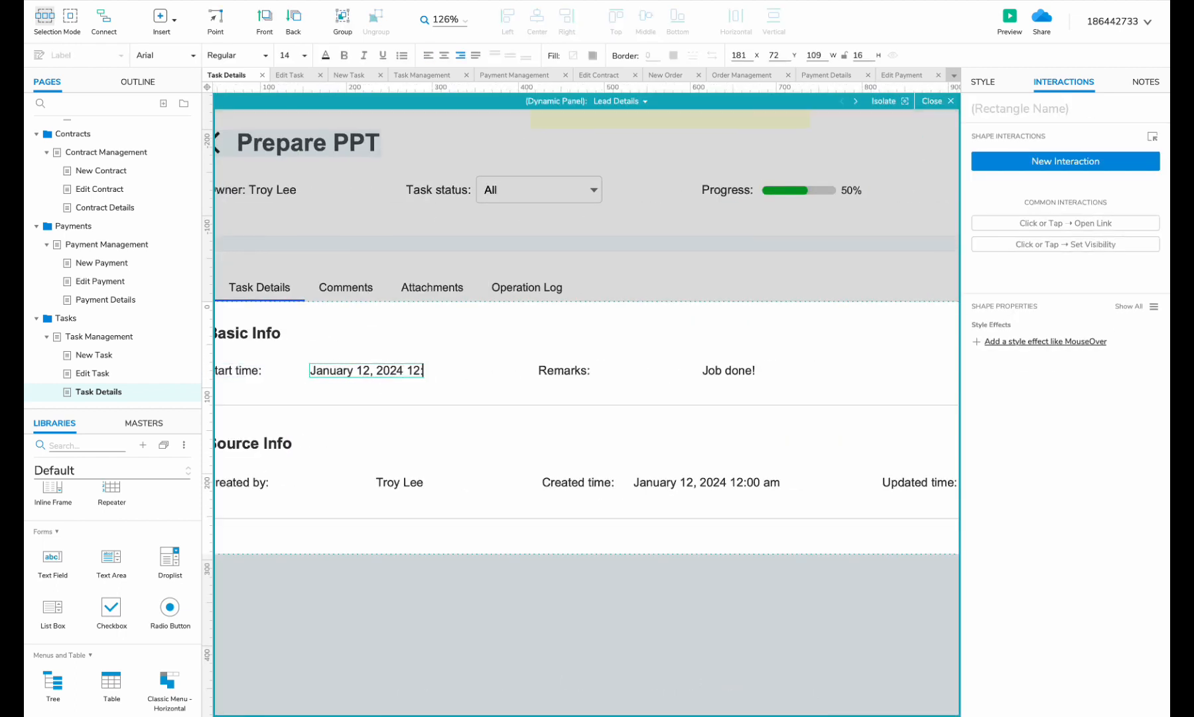
pyautogui.click(469, 418)
# - Move the Source Info section and its dividers down to make room for a second Basic Info row
pyautogui.hscroll(-1, 469, 418)
pyautogui.click(599, 373)
pyautogui.scroll(-3, 584, 413)
pyautogui.moveTo(911, 563); pyautogui.dragTo(296, 400)
pyautogui.moveTo(309, 436); pyautogui.dragTo(310, 464)
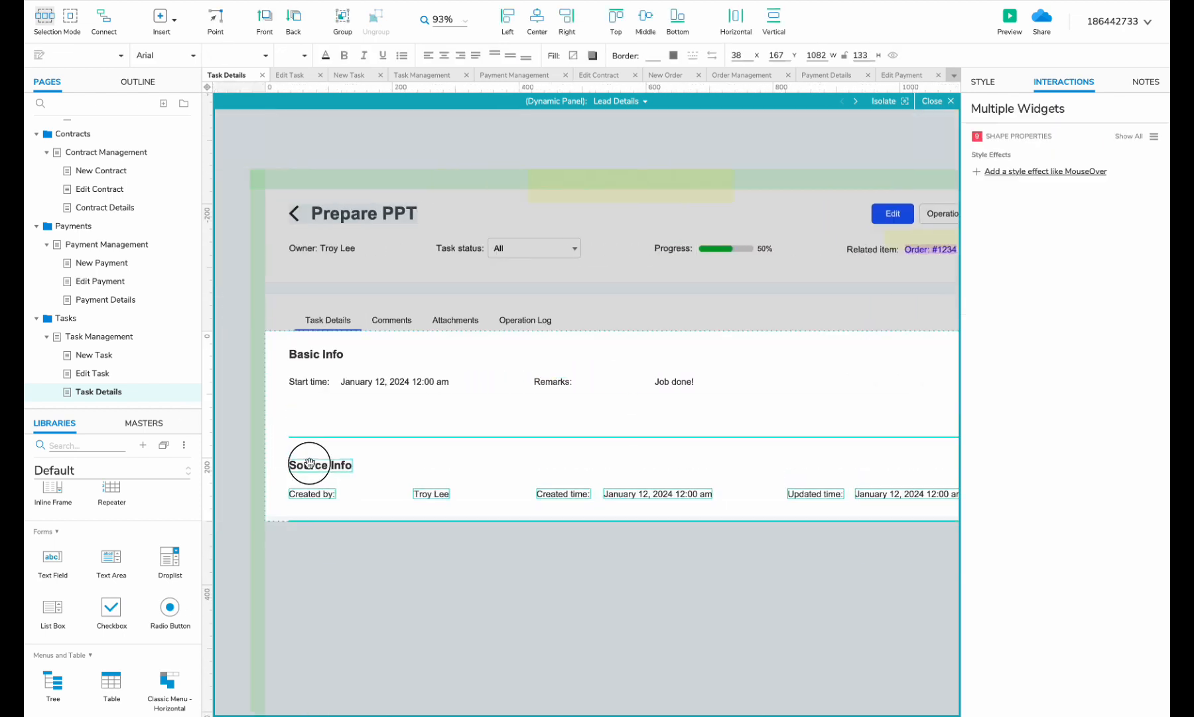
# - Move the Remarks label and its value across to the third column of Basic Info
pyautogui.hscroll(3, 509, 388)
pyautogui.click(524, 390)
pyautogui.keyDown('shift'); pyautogui.click(421, 391); pyautogui.keyUp('shift')
pyautogui.moveTo(421, 391); pyautogui.dragTo(678, 387)
# - Add an End time: field in the second column of Basic Info with the value January 12, 2024 12:00 am
pyautogui.doubleClick(416, 390)
pyautogui.hscroll(-2, 415, 390)
pyautogui.doubleClick(306, 387)
pyautogui.doubleClick(547, 391)
pyautogui.write('Start time:')
pyautogui.write('End')
pyautogui.doubleClick(405, 386)
pyautogui.doubleClick(665, 388)
pyautogui.write('January 12, 2024 12:00 am')
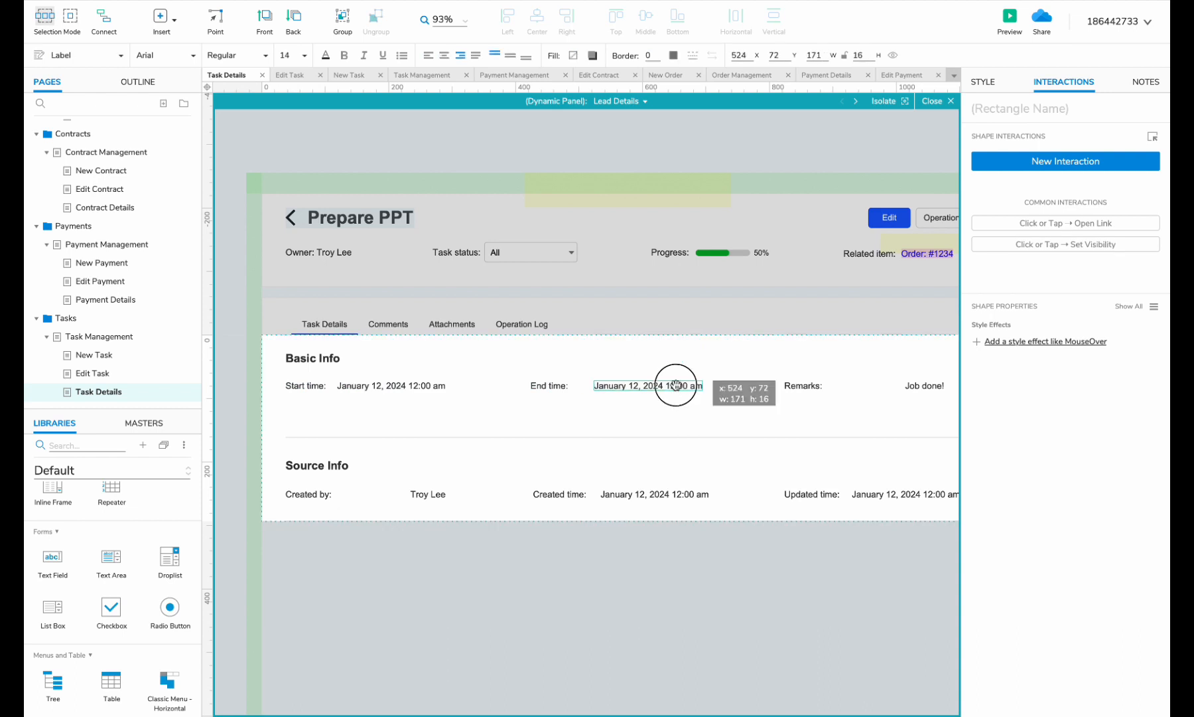
# - Change the third-column Remarks field to Reminder: with the value SMS, Email
pyautogui.hscroll(3, 682, 385)
pyautogui.write('Reminder:')
pyautogui.doubleClick(687, 394)
pyautogui.write('S')
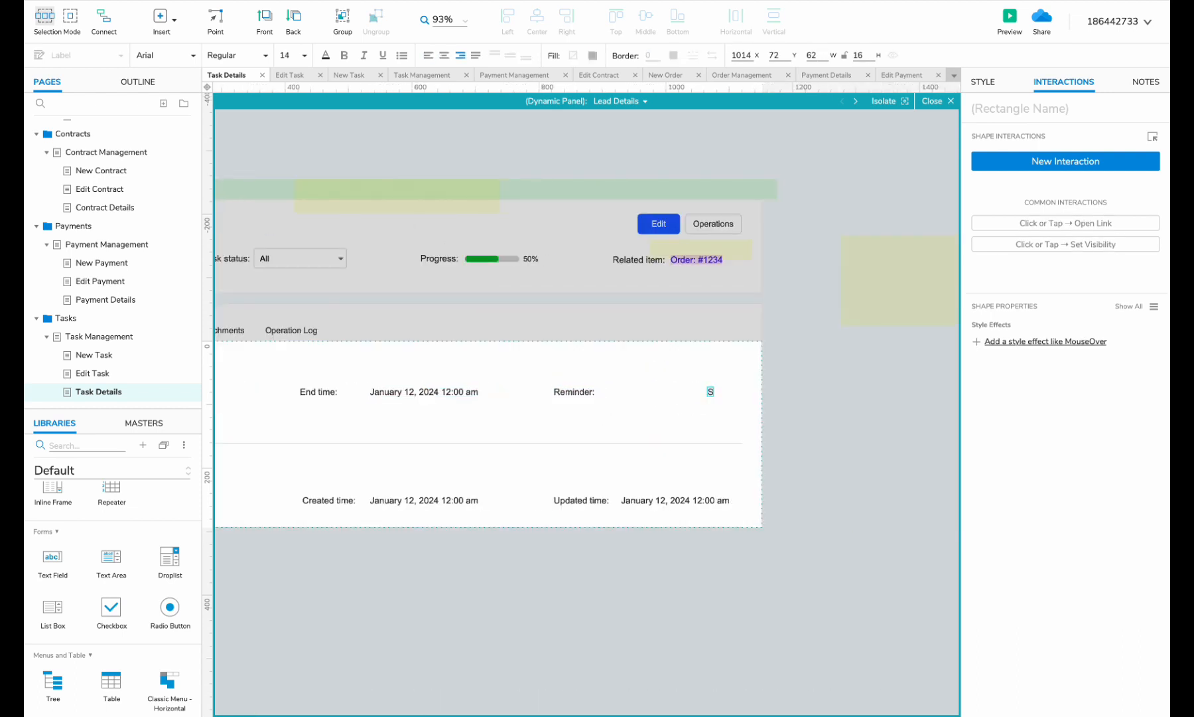
pyautogui.moveTo(701, 391); pyautogui.dragTo(701, 392)
pyautogui.click(430, 421)
# - Copy the Start time field into a second row below it and rename the copied label Advance time:
pyautogui.hscroll(-3, 430, 421)
pyautogui.click(372, 397)
pyautogui.keyDown('shift'); pyautogui.click(296, 396); pyautogui.keyUp('shift')
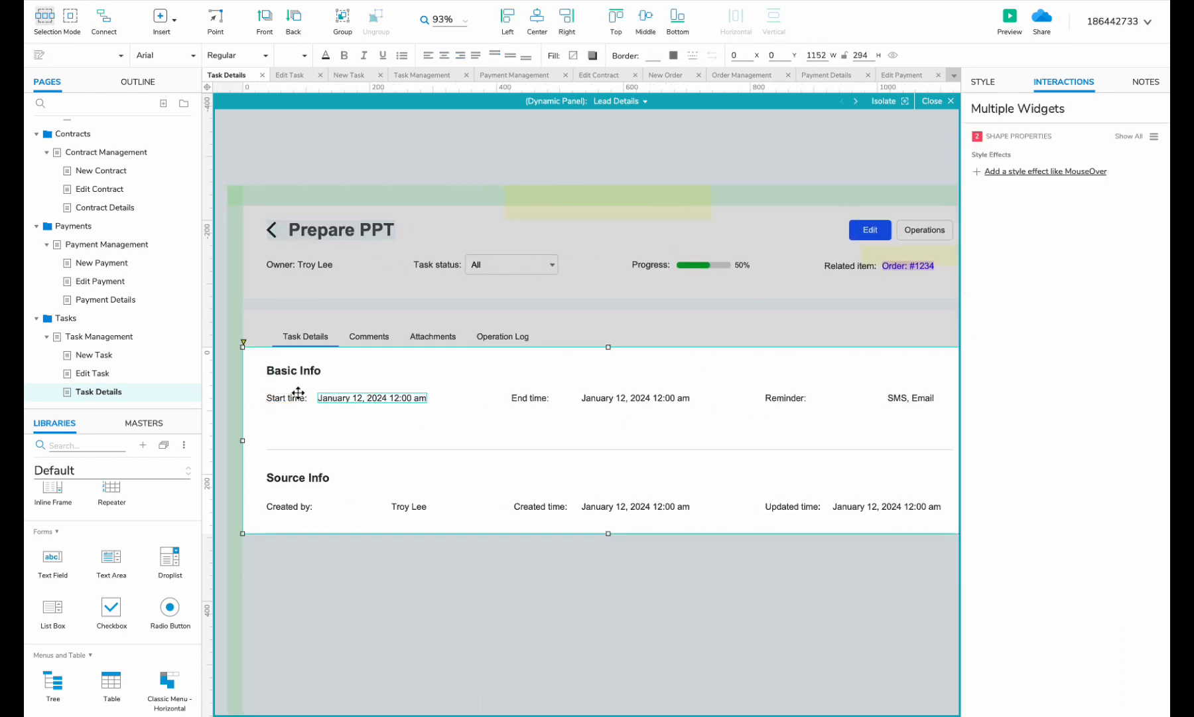
pyautogui.moveTo(292, 397); pyautogui.dragTo(281, 423)
pyautogui.doubleClick(277, 423)
# - Shift both first-column values right to x 140 and set the Advance time value to Advance by 5 minuts
pyautogui.click(362, 423)
pyautogui.keyDown('shift'); pyautogui.click(359, 398); pyautogui.keyUp('shift')
pyautogui.moveTo(359, 398); pyautogui.dragTo(372, 397)
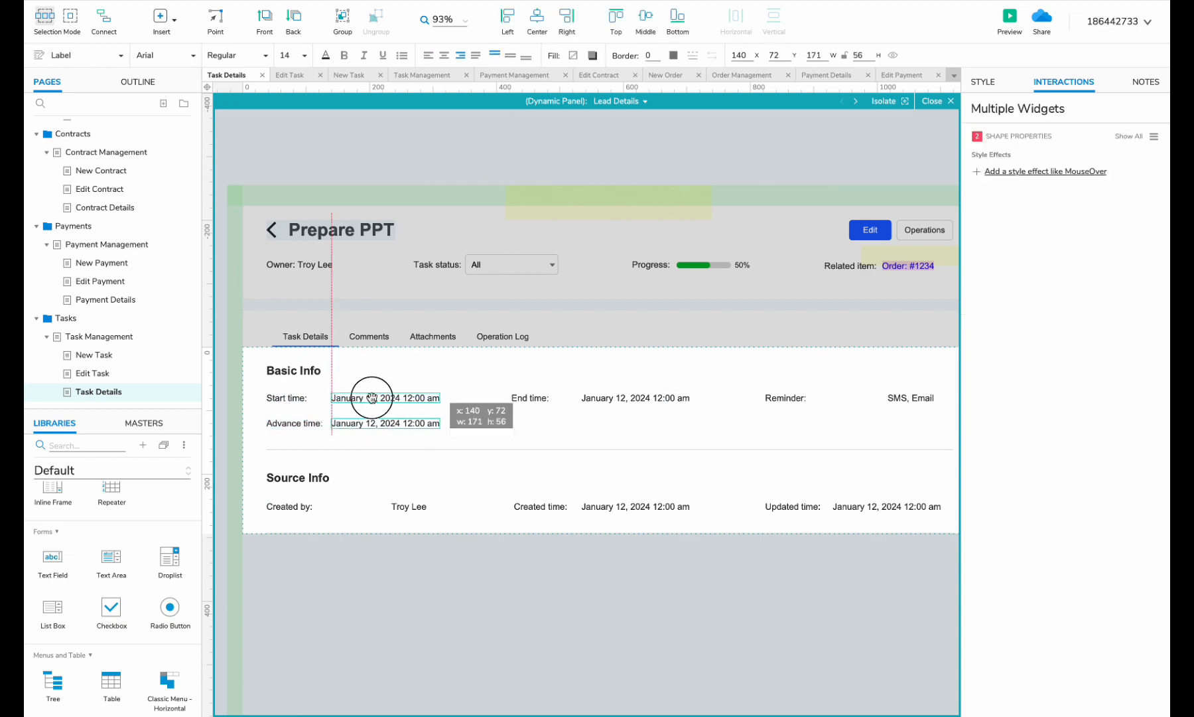
pyautogui.doubleClick(424, 423)
pyautogui.write('Advance by 5 minuts')
pyautogui.click(450, 453)
# - Copy the End time field into the second row and change it to Remarks: with the value Job done!
pyautogui.click(601, 397)
pyautogui.keyDown('shift'); pyautogui.click(523, 403); pyautogui.keyUp('shift')
pyautogui.moveTo(523, 403); pyautogui.dragTo(531, 425)
pyautogui.click(536, 424)
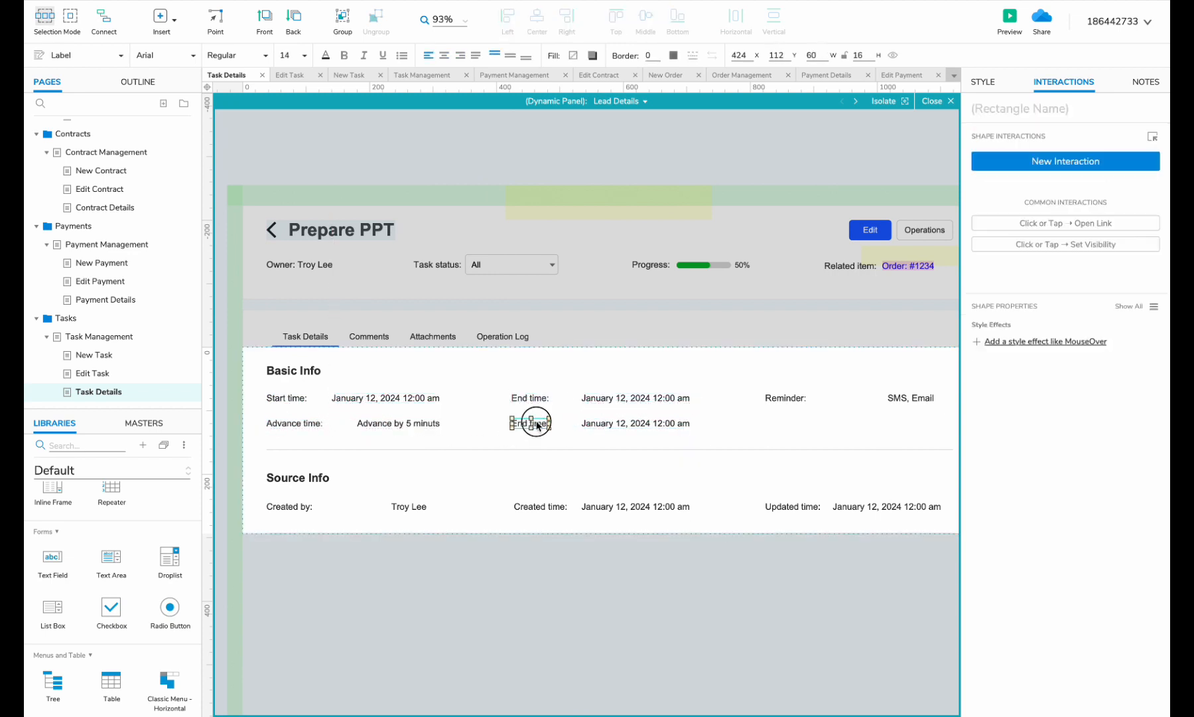
pyautogui.click(643, 476)
# - Extend the white panel to 502 px high, move Source Info down and place its lower divider above the heading
pyautogui.scroll(-4, 624, 477)
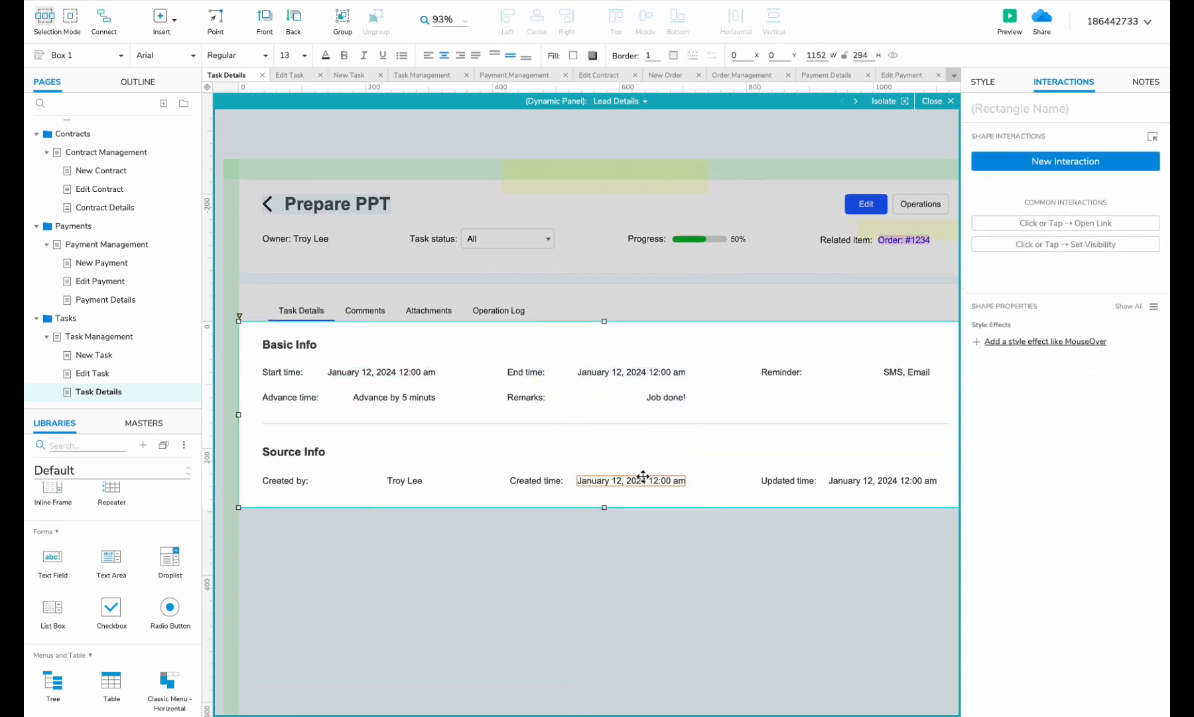
pyautogui.moveTo(610, 422); pyautogui.dragTo(783, 554)
pyautogui.moveTo(901, 613); pyautogui.dragTo(299, 480)
pyautogui.click(299, 528)
pyautogui.moveTo(292, 536); pyautogui.dragTo(290, 460)
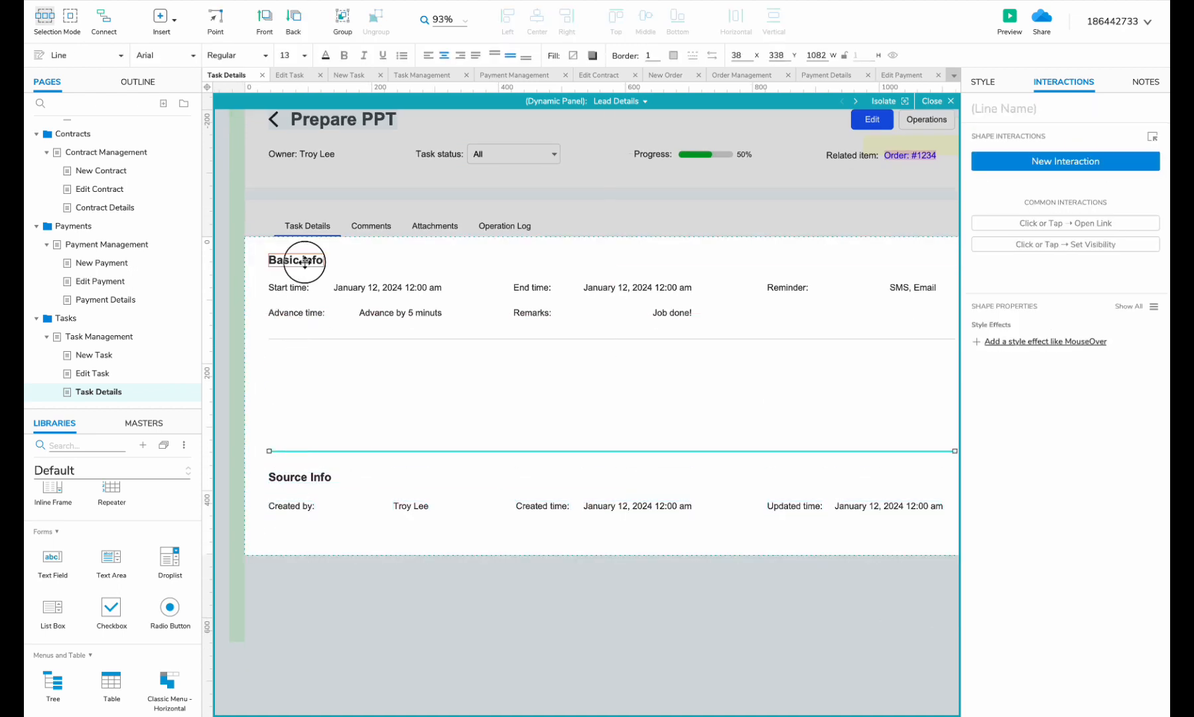
# - Copy the Basic Info heading below the first divider and rename it Participants
pyautogui.moveTo(290, 259); pyautogui.dragTo(287, 361)
pyautogui.doubleClick(287, 361)
pyautogui.write('Participants')
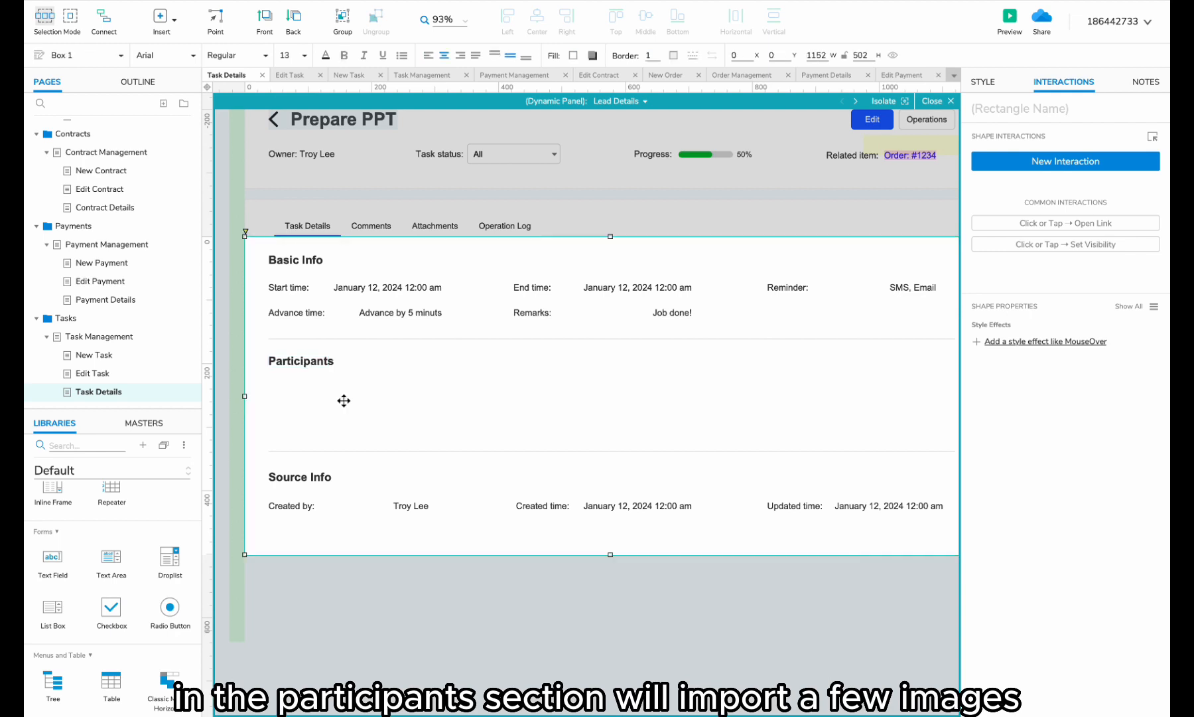
# - Place an image widget under Participants and fill it with a round participant photo
pyautogui.scroll(5, 111, 531)
pyautogui.moveTo(111, 566); pyautogui.dragTo(408, 400)
pyautogui.click(983, 82)
pyautogui.doubleClick(408, 400)
pyautogui.doubleClick(763, 171)
pyautogui.click(637, 277)
# - Label the first two participant photos with each participant's full name
pyautogui.doubleClick(288, 434)
pyautogui.write('John Smit')
pyautogui.moveTo(292, 505); pyautogui.dragTo(663, 405)
pyautogui.write('h')
pyautogui.doubleClick(409, 434)
pyautogui.write('Troy Lee')
# - Duplicate the pair of labelled participant photos along the row to make six participants
pyautogui.click(425, 425)
pyautogui.moveTo(486, 410); pyautogui.dragTo(717, 409)
pyautogui.scroll(-2, 387, 461)
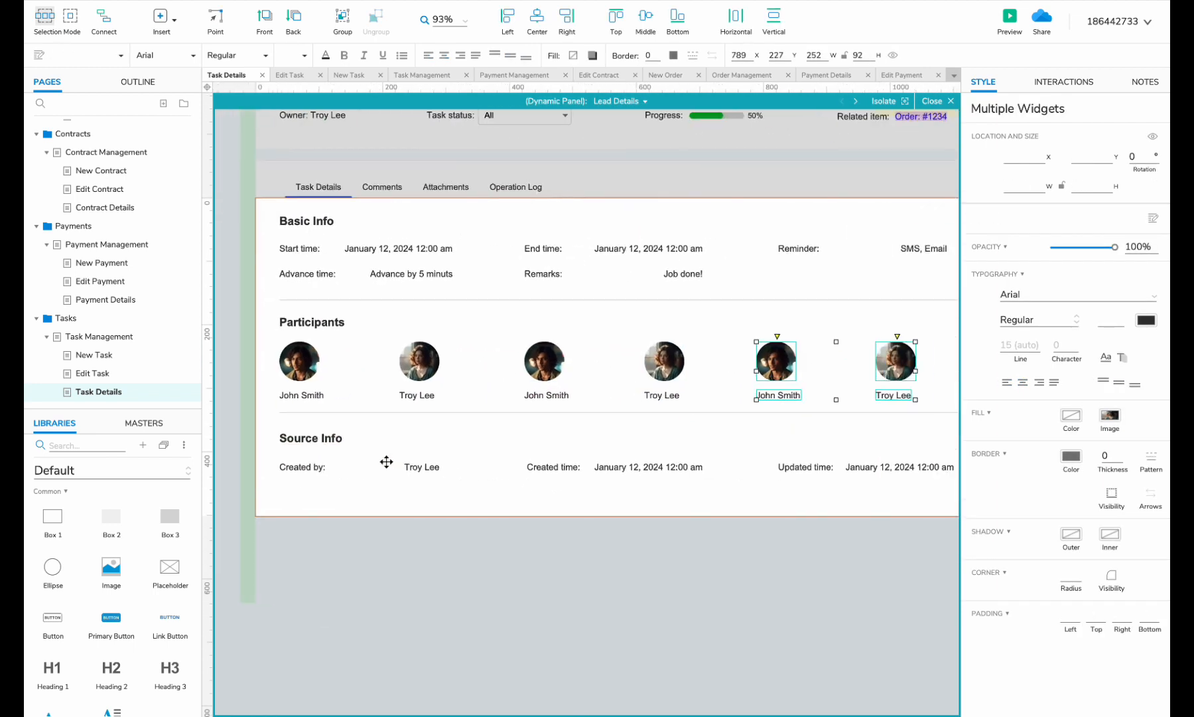
pyautogui.click(331, 595)
# - On the Task Management page, change the first row's Edit link in the Operation column to open Edit Task
pyautogui.click(99, 336)
pyautogui.doubleClick(418, 384)
pyautogui.doubleClick(389, 439)
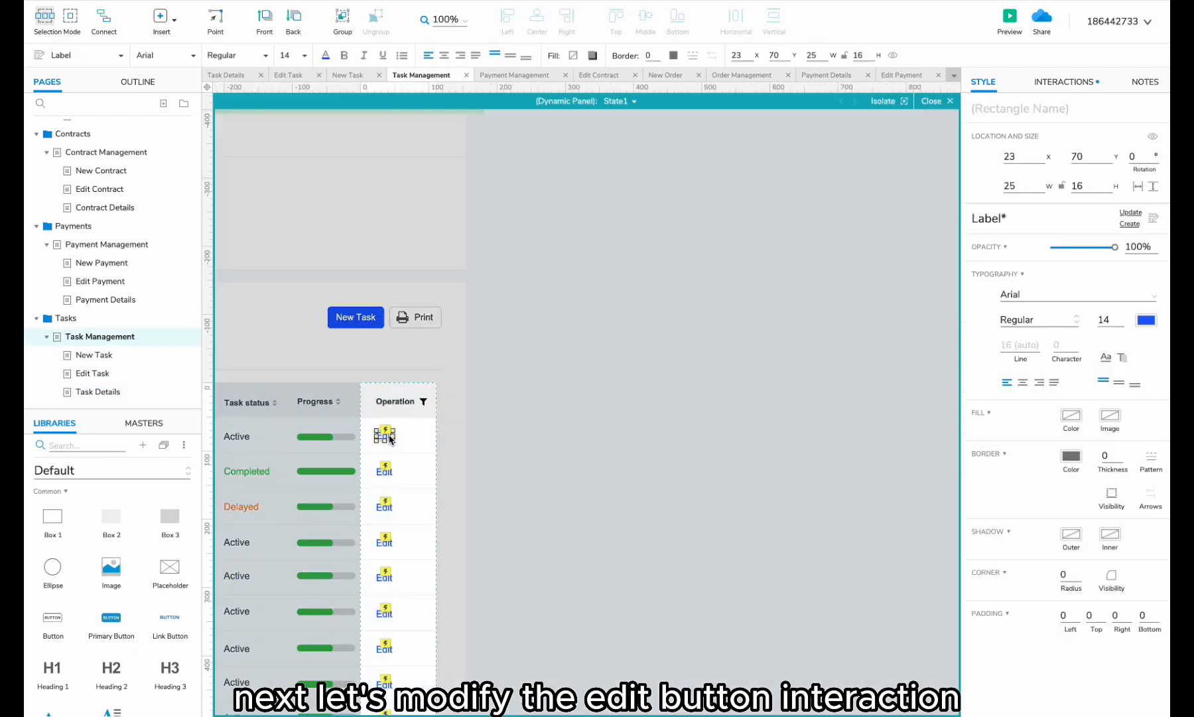
pyautogui.click(1063, 81)
pyautogui.hscroll(-3, 464, 425)
pyautogui.click(1029, 187)
pyautogui.click(1064, 217)
pyautogui.click(1022, 465)
pyautogui.click(1119, 264)
# - Paste the updated Edit interaction onto the Edit links in the following table rows
pyautogui.click(633, 401)
pyautogui.press('super+v')
pyautogui.click(633, 436)
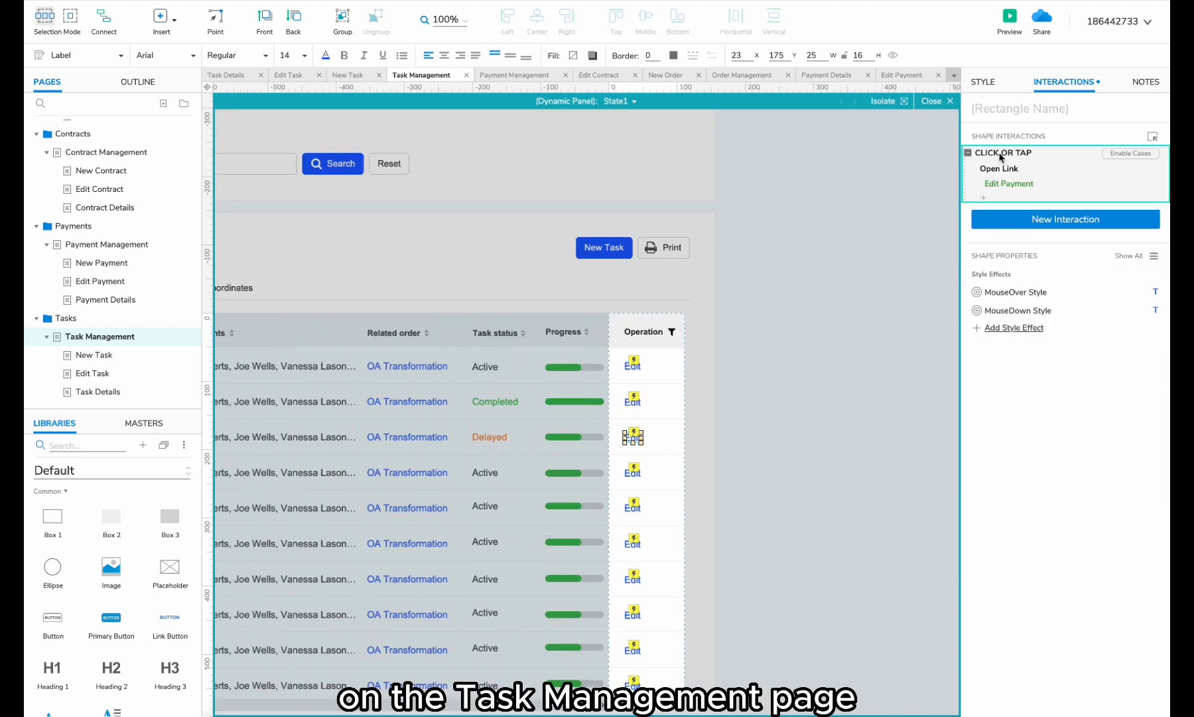
pyautogui.press('super+v')
pyautogui.click(633, 471)
pyautogui.press('super+v')
pyautogui.click(632, 508)
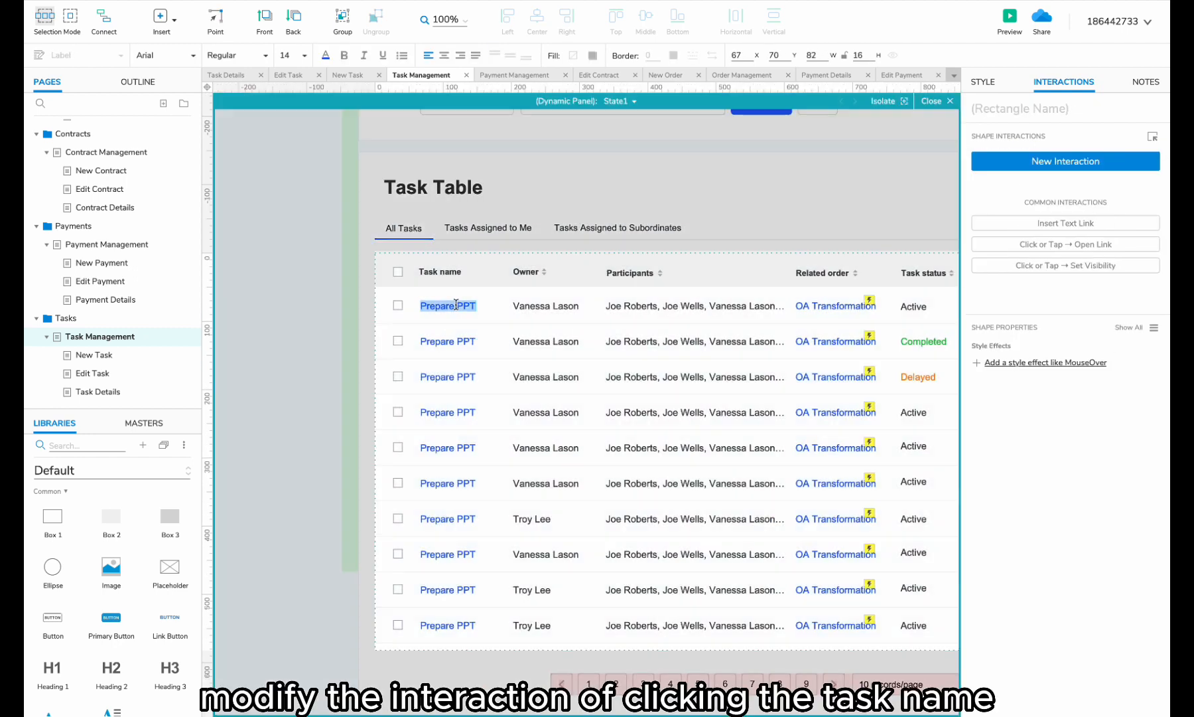
# - Make the first Prepare PPT task name in the Task Table open the Task Details page
pyautogui.click(1066, 170)
pyautogui.click(1035, 199)
pyautogui.click(990, 209)
pyautogui.click(1025, 403)
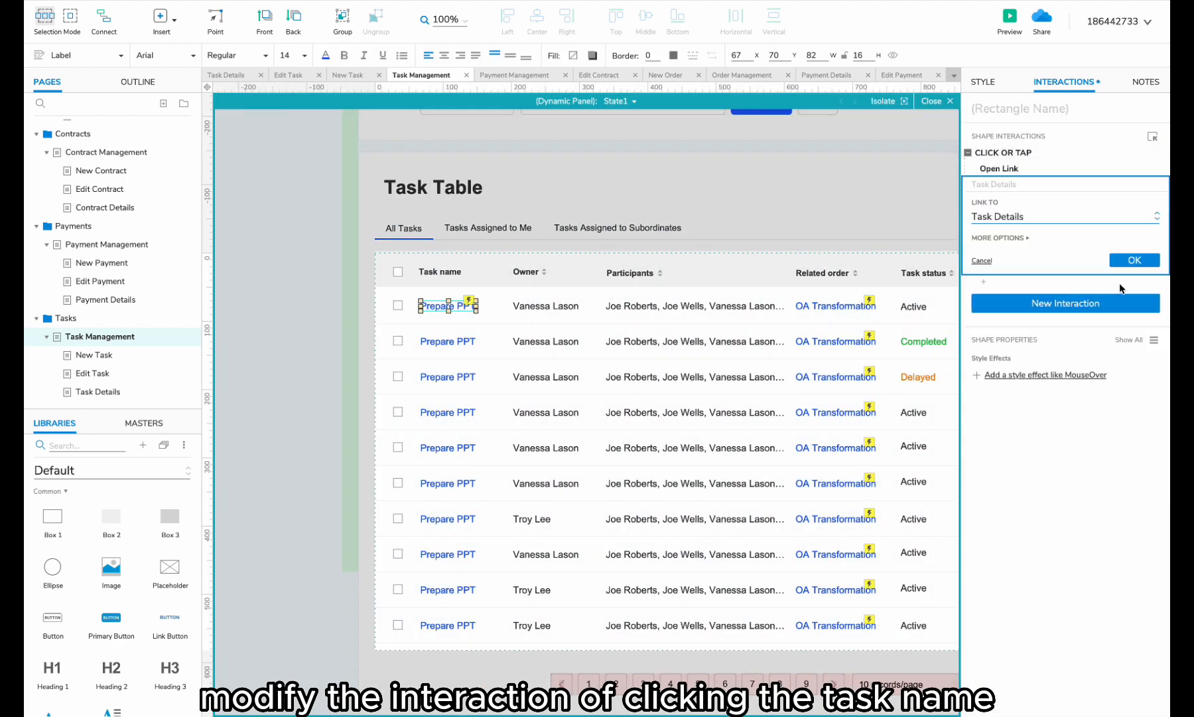
pyautogui.click(1129, 259)
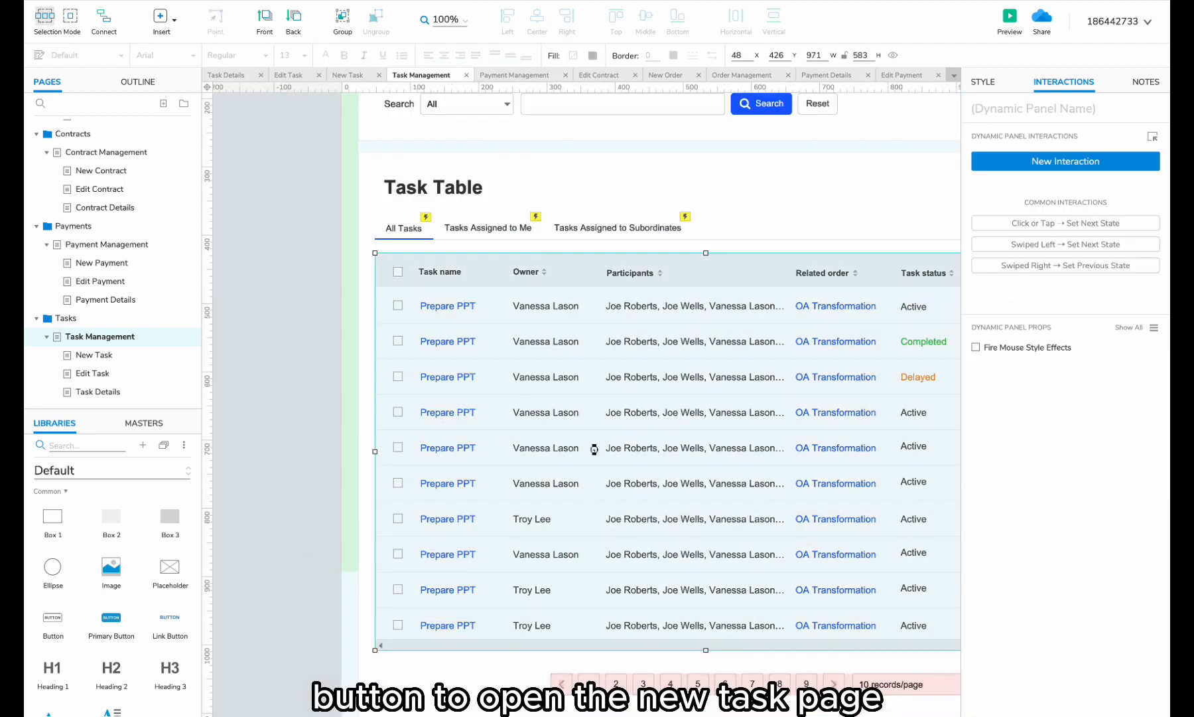
# - On the Frame page, set the Tasks navigation item to open Task Management in the Inline content frame
pyautogui.scroll(4, 694, 395)
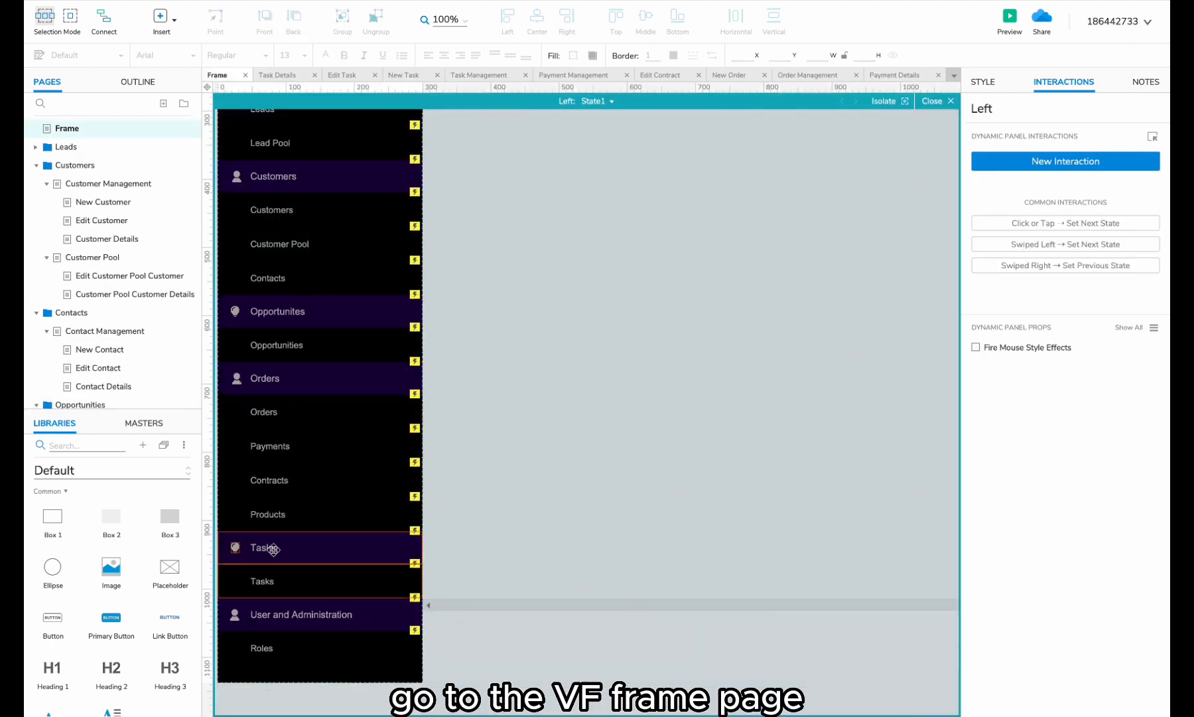
pyautogui.click(275, 581)
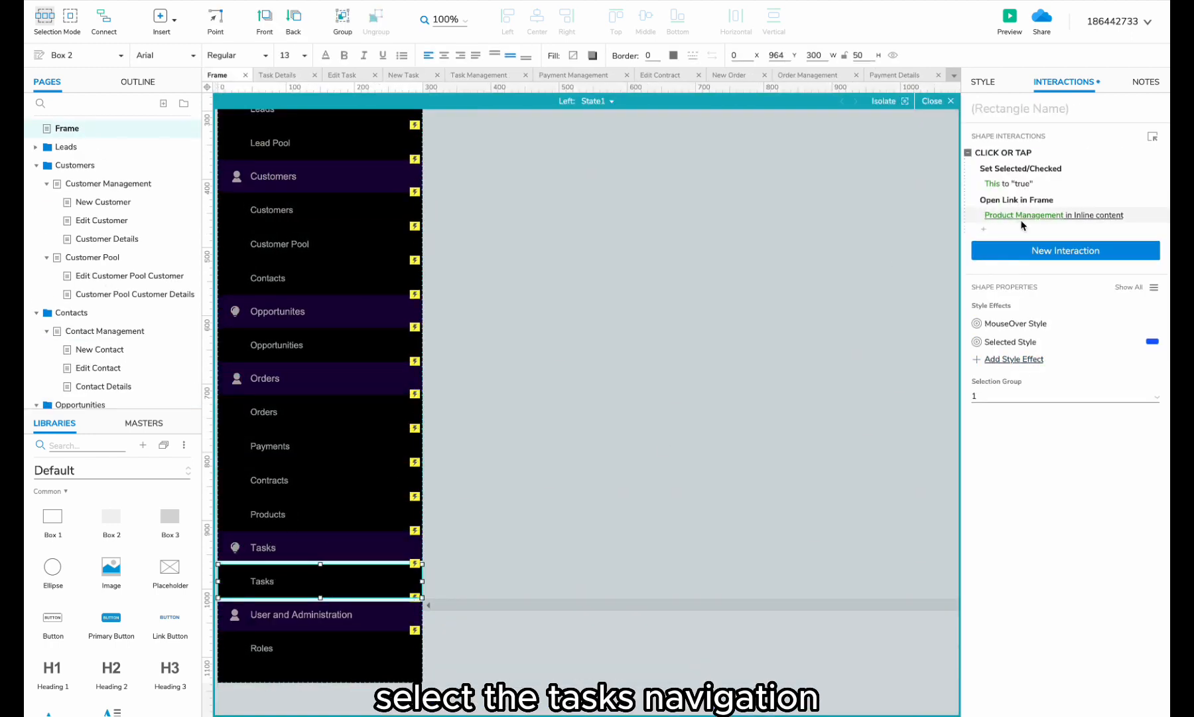
pyautogui.click(1062, 283)
pyautogui.write('task')
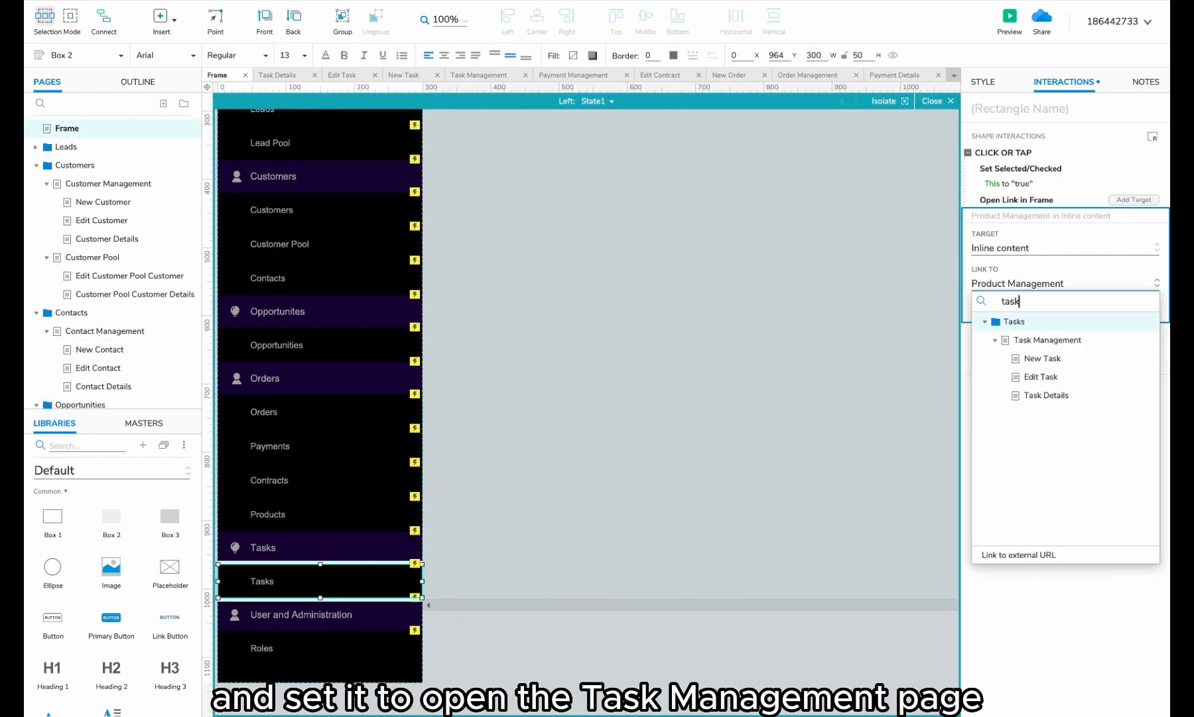
pyautogui.click(1048, 340)
pyautogui.click(1136, 309)
pyautogui.doubleClick(726, 642)
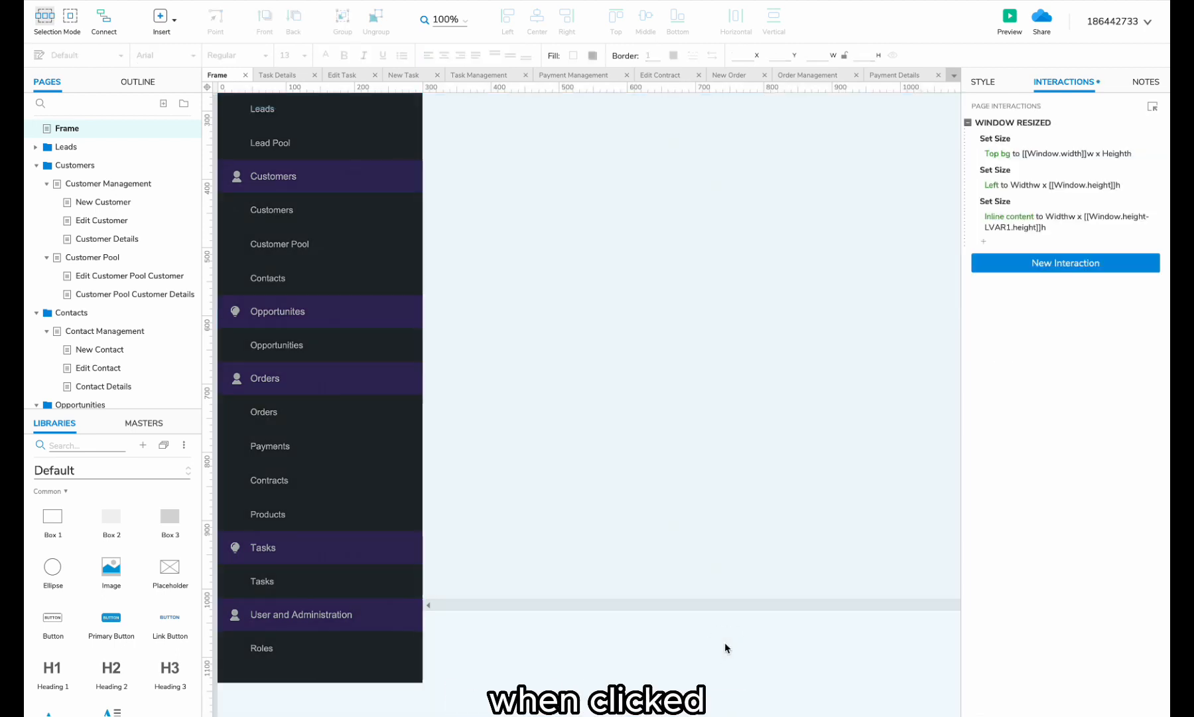
# - Return to the Task Details page
pyautogui.scroll(-5, 161, 345)
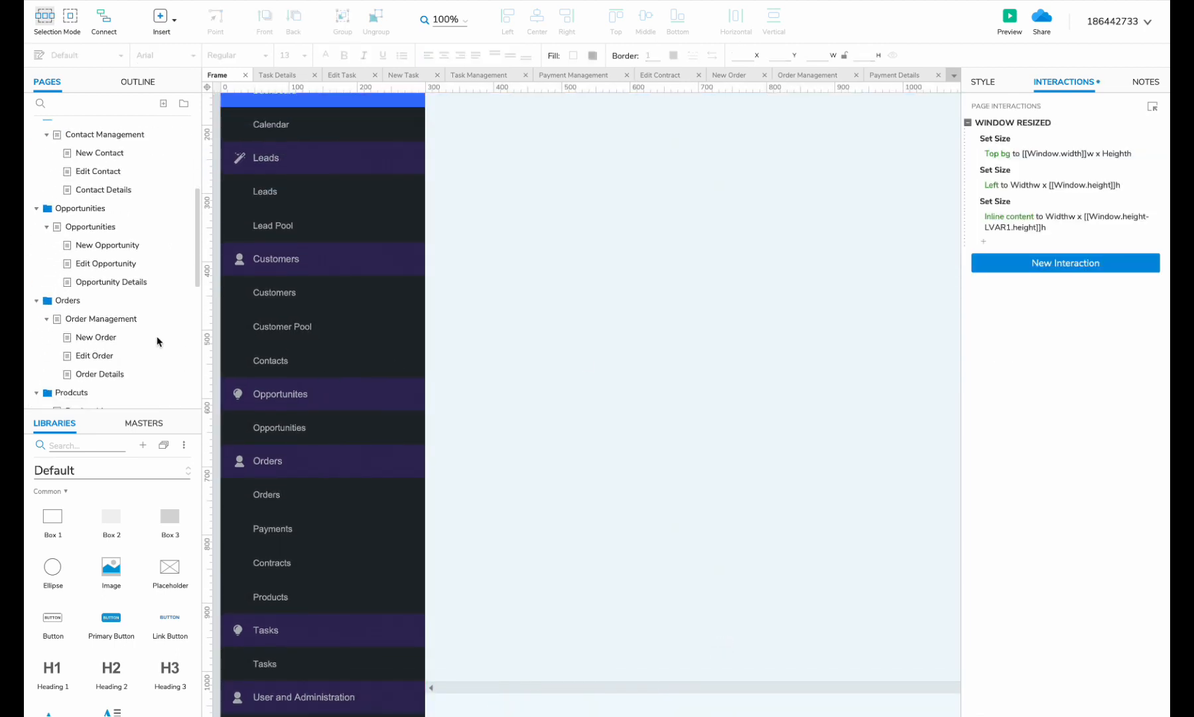
pyautogui.scroll(-5, 158, 341)
pyautogui.click(121, 396)
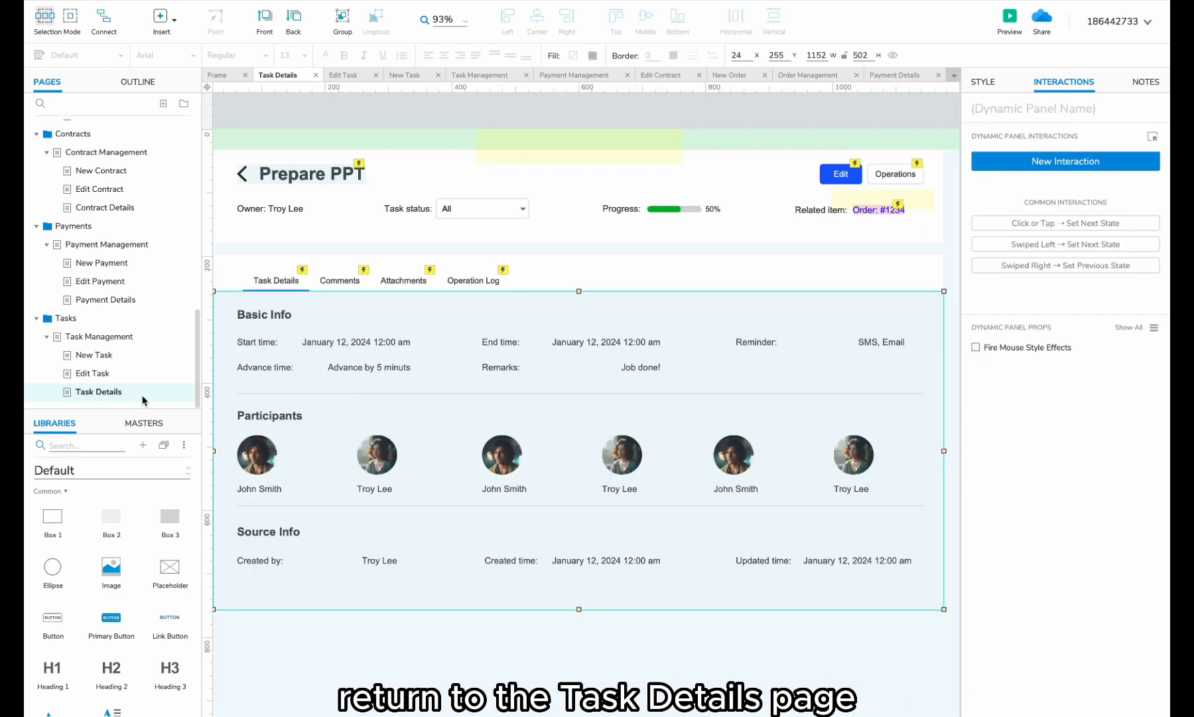
# - In the dynamic panel's Follow-up Records state, change the form label to "Add comment"
pyautogui.doubleClick(366, 374)
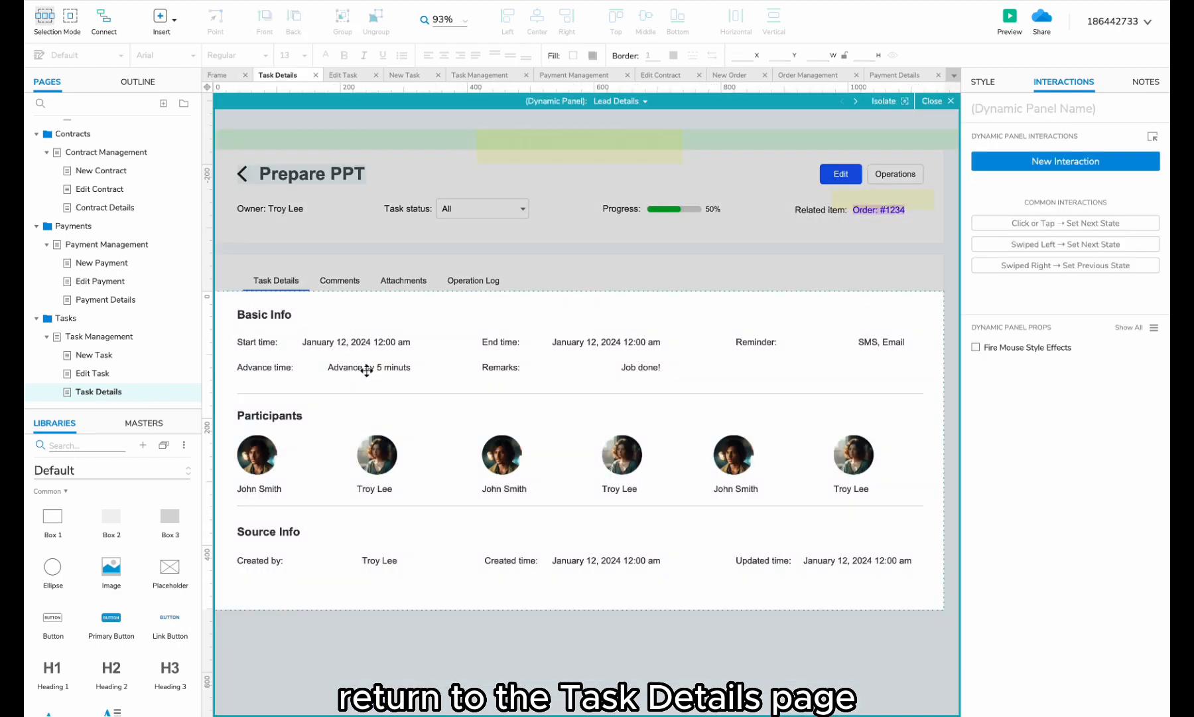
pyautogui.click(636, 102)
pyautogui.click(637, 137)
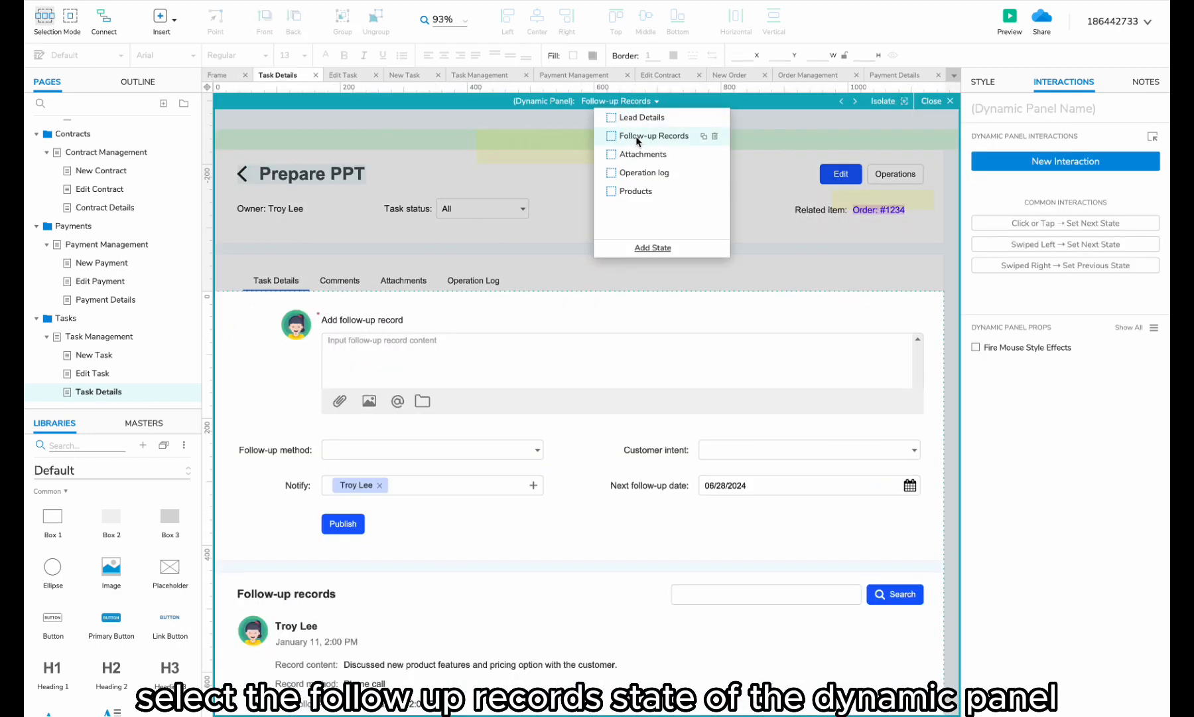
pyautogui.click(605, 286)
pyautogui.doubleClick(341, 320)
pyautogui.moveTo(340, 320); pyautogui.dragTo(437, 320)
pyautogui.write('comment')
# - Set the comment text area's hint text to "Input coment here"
pyautogui.click(475, 357)
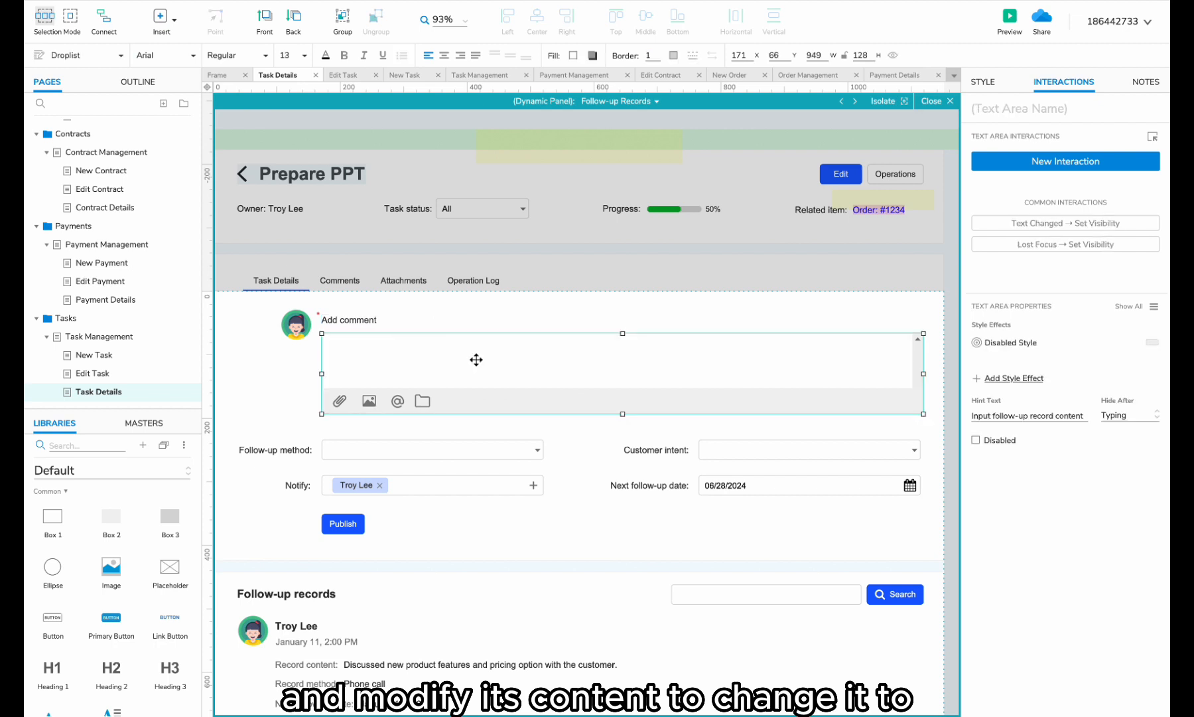
pyautogui.moveTo(994, 415); pyautogui.dragTo(1093, 414)
pyautogui.write('Input coment here')
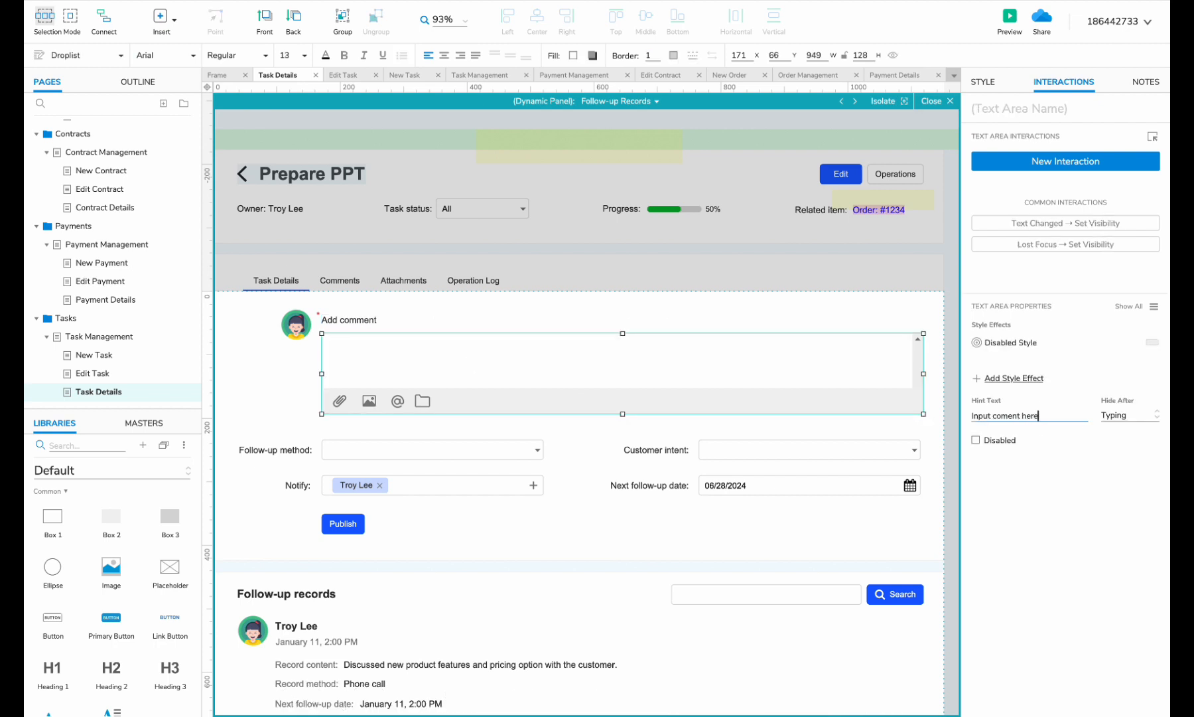
pyautogui.click(671, 427)
# - Delete the follow-up method, customer intent, notify and next follow-up date fields, and move the Publish button up to y 213 below the text area
pyautogui.scroll(-1, 671, 426)
pyautogui.click(308, 400)
pyautogui.keyDown('shift'); pyautogui.click(378, 400); pyautogui.keyUp('shift')
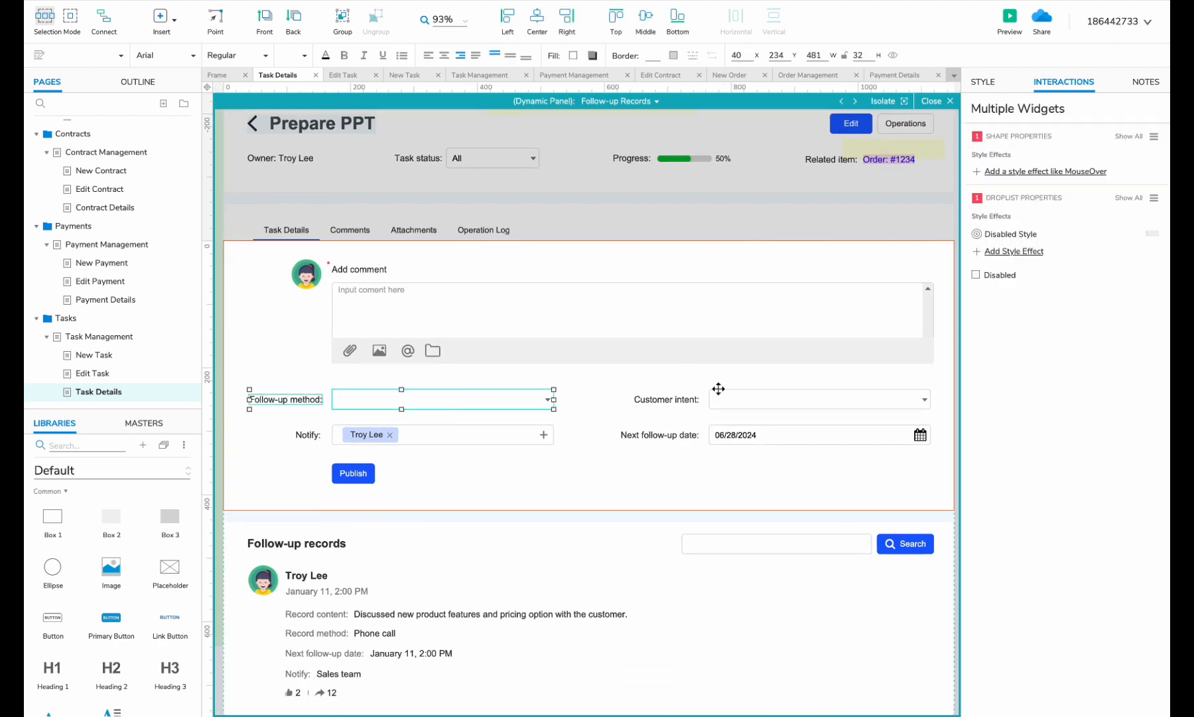
pyautogui.keyDown('shift'); pyautogui.click(685, 398); pyautogui.keyUp('shift')
pyautogui.keyDown('shift'); pyautogui.click(719, 398); pyautogui.keyUp('shift')
pyautogui.keyDown('shift'); pyautogui.click(715, 435); pyautogui.keyUp('shift')
pyautogui.press('Delete')
pyautogui.moveTo(353, 473); pyautogui.dragTo(359, 392)
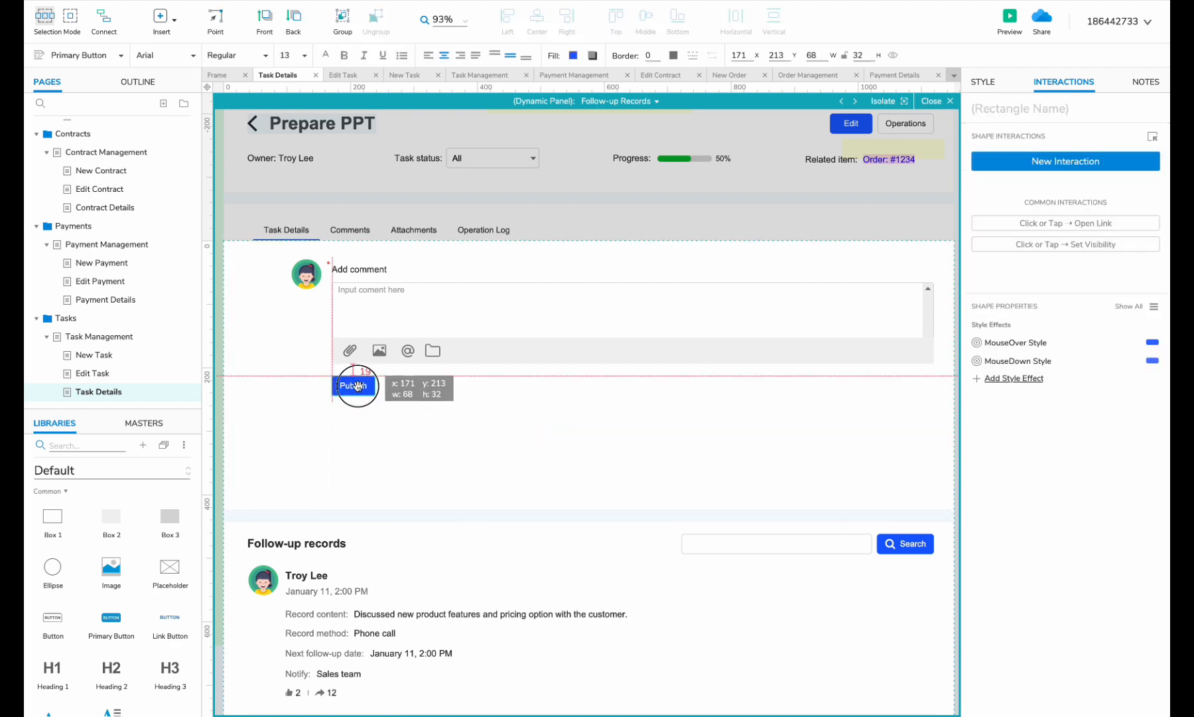
pyautogui.click(597, 475)
# - Shorten the comment form's white background to end just below Publish, and rename the records list heading to Comments
pyautogui.scroll(-1, 598, 475)
pyautogui.moveTo(589, 501); pyautogui.dragTo(588, 408)
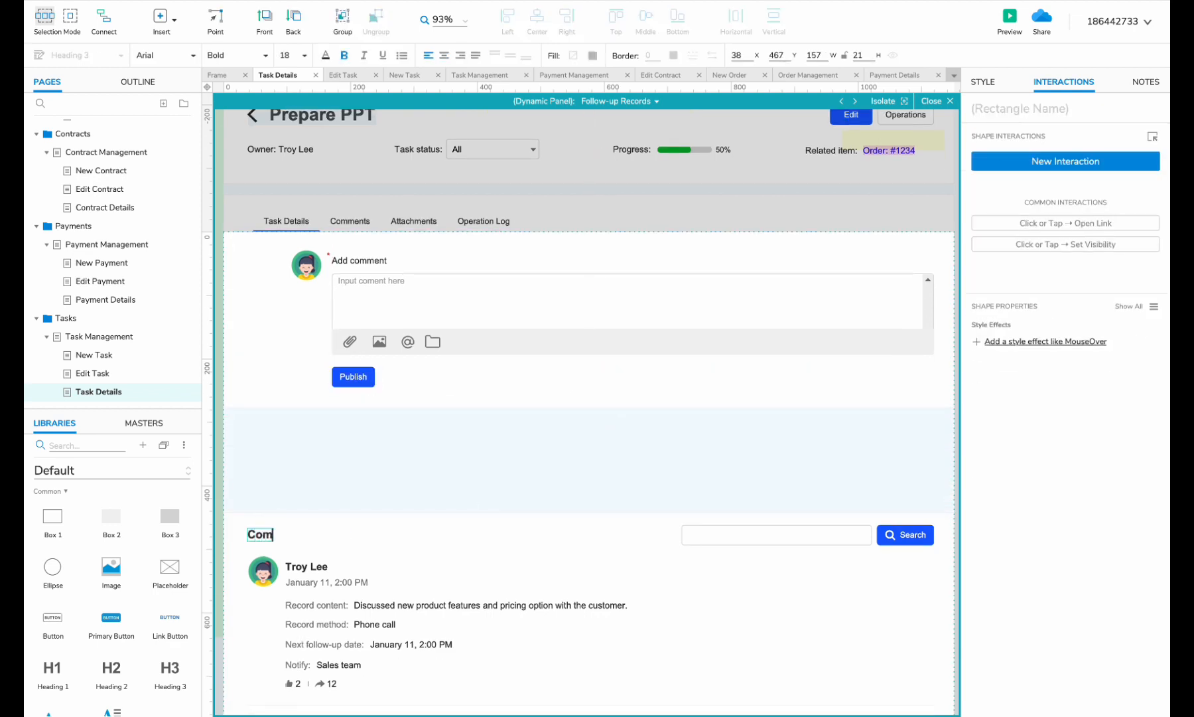
pyautogui.scroll(-5, 371, 599)
pyautogui.click(370, 598)
# - Delete the first record's content label and its record method, next follow-up date and notify lines
pyautogui.click(335, 308)
pyautogui.keyDown('shift'); pyautogui.click(347, 328); pyautogui.keyUp('shift')
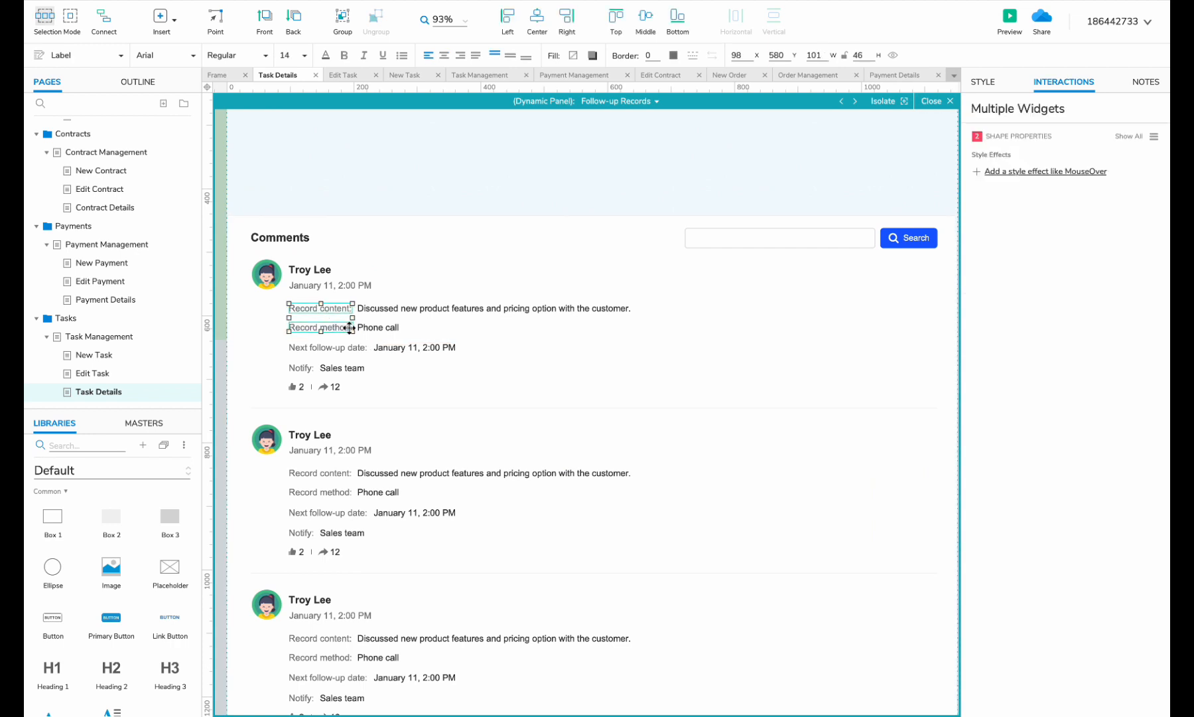
pyautogui.keyDown('shift'); pyautogui.click(373, 327); pyautogui.keyUp('shift')
pyautogui.keyDown('shift'); pyautogui.click(391, 347); pyautogui.keyUp('shift')
pyautogui.keyDown('shift'); pyautogui.click(342, 347); pyautogui.keyUp('shift')
pyautogui.keyDown('shift'); pyautogui.click(307, 368); pyautogui.keyUp('shift')
pyautogui.press('Delete')
# - Shift the first comment's text to x 98 and move its like and share counts and divider up beneath it
pyautogui.moveTo(372, 305); pyautogui.dragTo(303, 305)
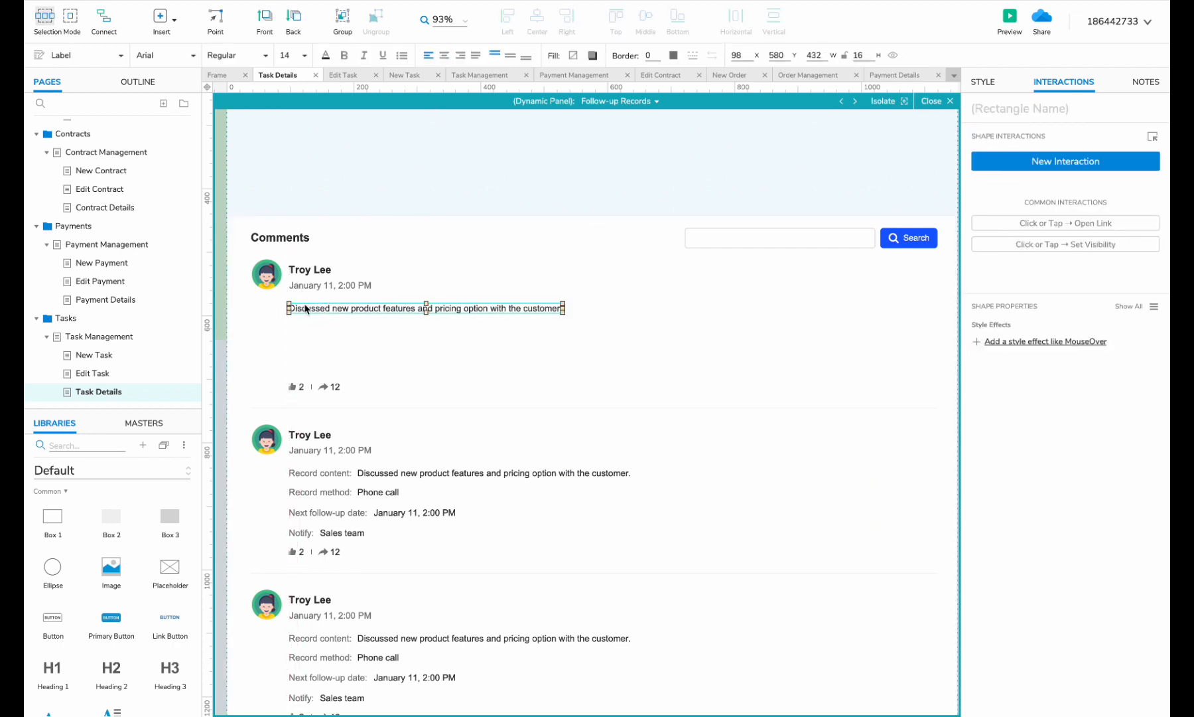
pyautogui.scroll(1, 305, 203)
pyautogui.scroll(-1, 300, 331)
pyautogui.moveTo(293, 352); pyautogui.dragTo(354, 345)
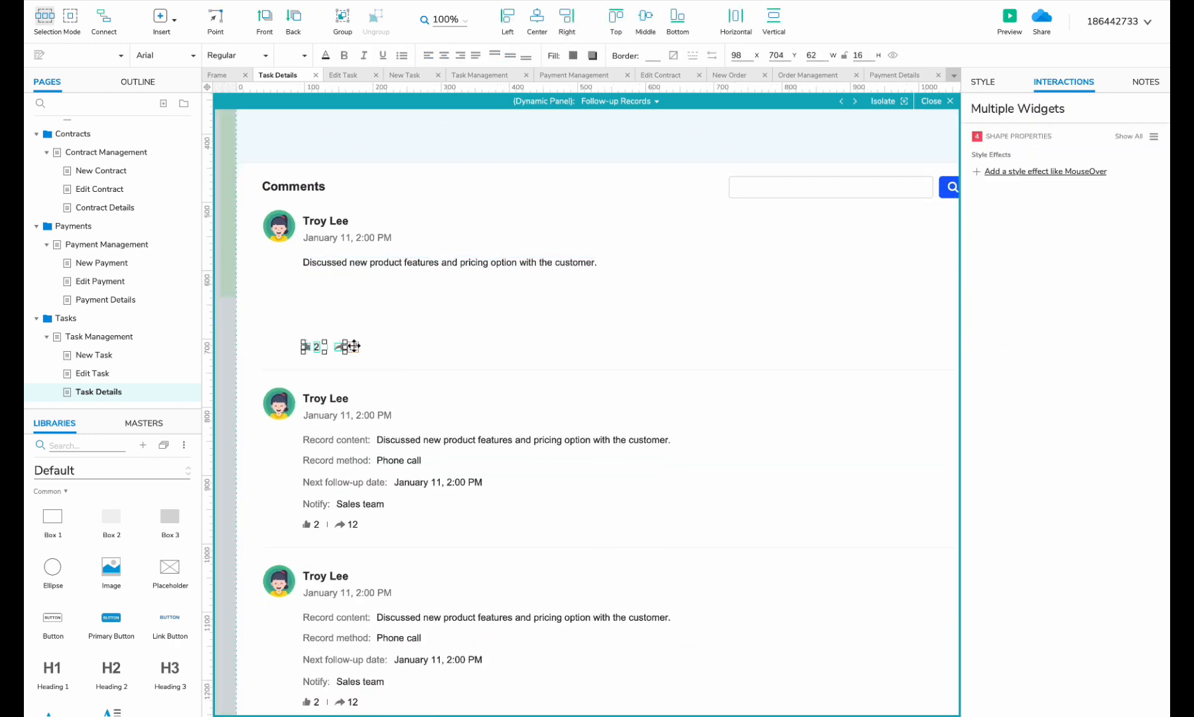
pyautogui.moveTo(341, 285); pyautogui.dragTo(342, 290)
pyautogui.click(434, 396)
# - Delete the two remaining old follow-up records below the first comment
pyautogui.moveTo(421, 369); pyautogui.dragTo(294, 611)
pyautogui.scroll(2, 418, 314)
pyautogui.scroll(-1, 419, 315)
pyautogui.scroll(-2, 419, 314)
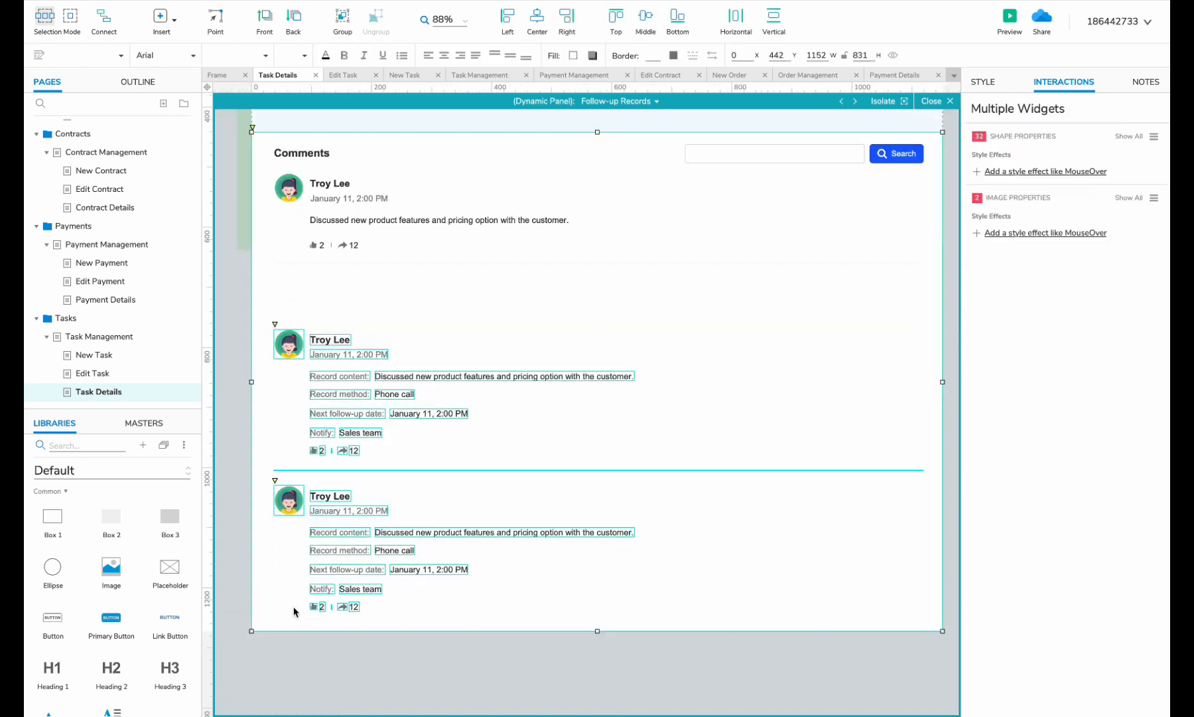
pyautogui.press('Delete')
# - Duplicate the simplified comment twice down the list and delete the divider under the last copy
pyautogui.moveTo(232, 171); pyautogui.dragTo(483, 314)
pyautogui.moveTo(294, 185); pyautogui.dragTo(295, 294)
pyautogui.moveTo(295, 294); pyautogui.dragTo(295, 404)
pyautogui.click(296, 484)
pyautogui.press('Delete')
# - Shorten the Comments section's background to 600 high, move the whole section up to y 302, and close the dynamic panel
pyautogui.click(591, 614)
pyautogui.moveTo(596, 630); pyautogui.dragTo(593, 488)
pyautogui.click(589, 521)
pyautogui.scroll(3, 582, 530)
pyautogui.moveTo(272, 257); pyautogui.dragTo(889, 597)
pyautogui.scroll(2, 491, 392)
pyautogui.moveTo(491, 391); pyautogui.dragTo(493, 312)
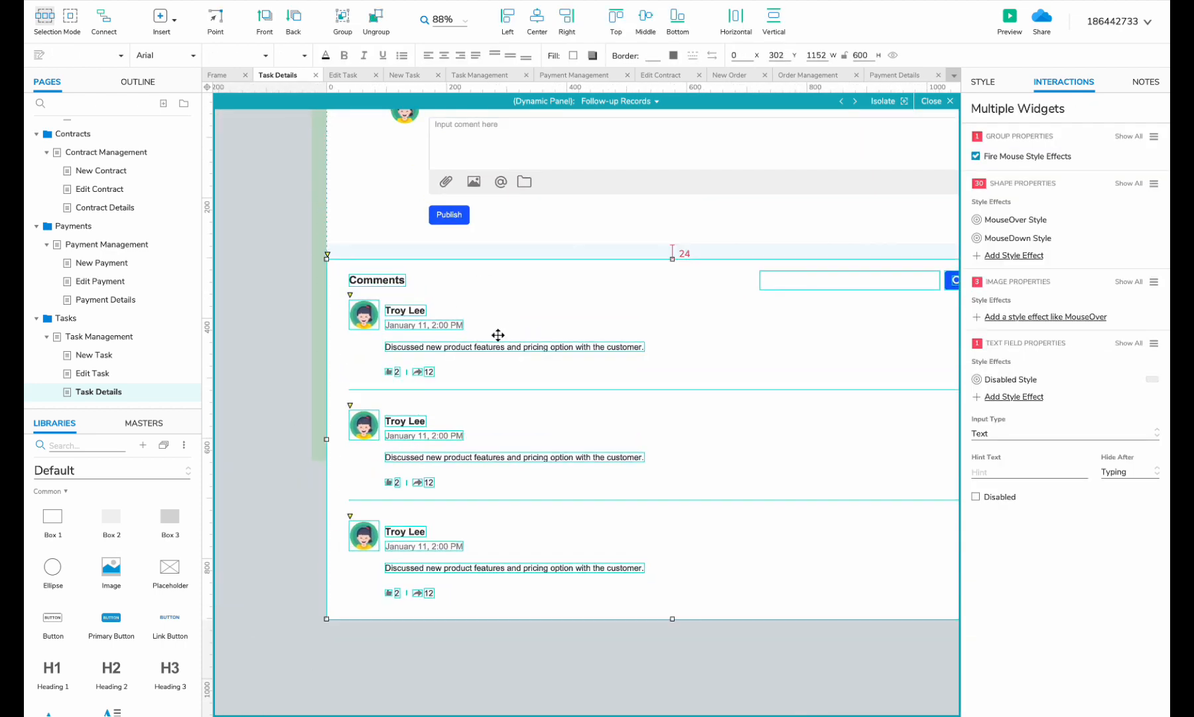
pyautogui.scroll(3, 498, 335)
pyautogui.doubleClick(287, 287)
# - Copy the Attachments tab's Set Panel State action to the Comments tab and set its state to Follow-up Records
pyautogui.click(435, 210)
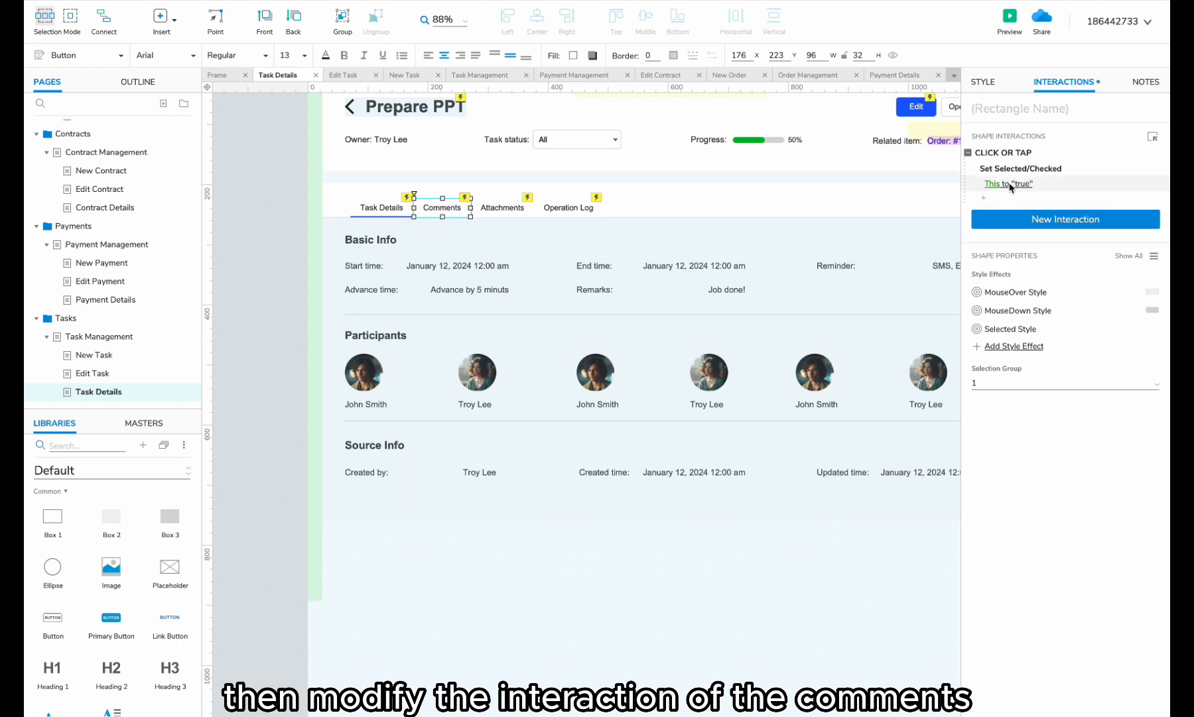
pyautogui.click(523, 208)
pyautogui.click(442, 207)
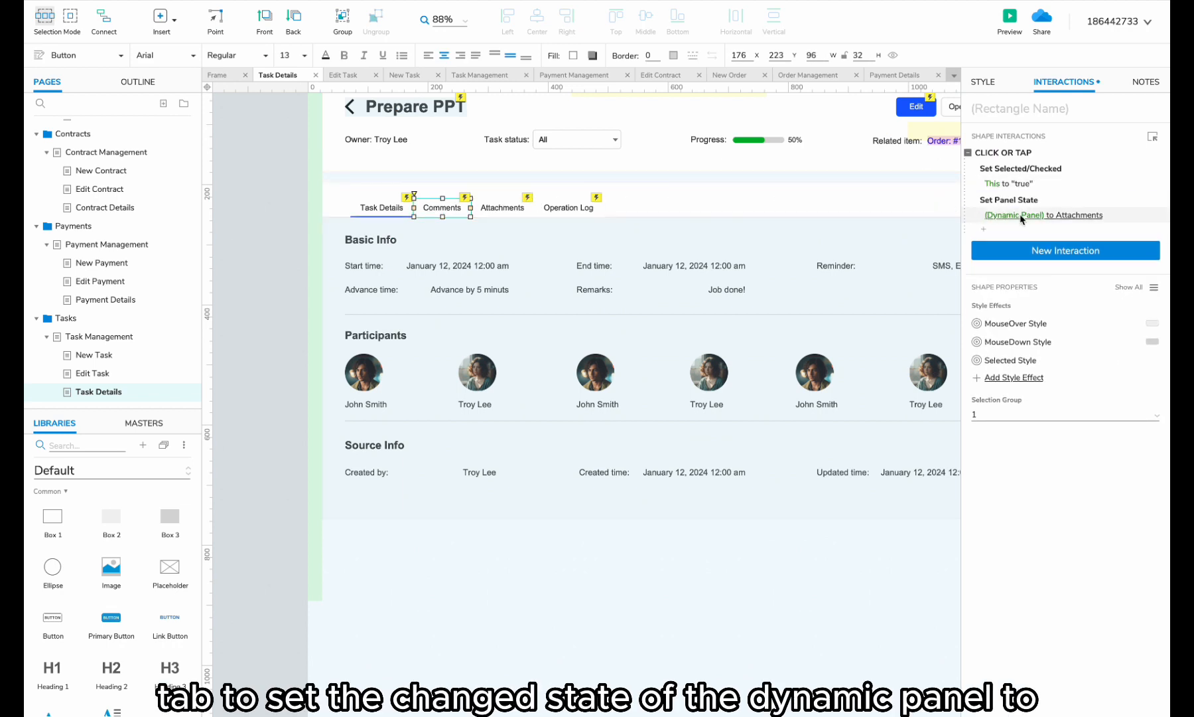
pyautogui.click(1043, 215)
pyautogui.click(1014, 282)
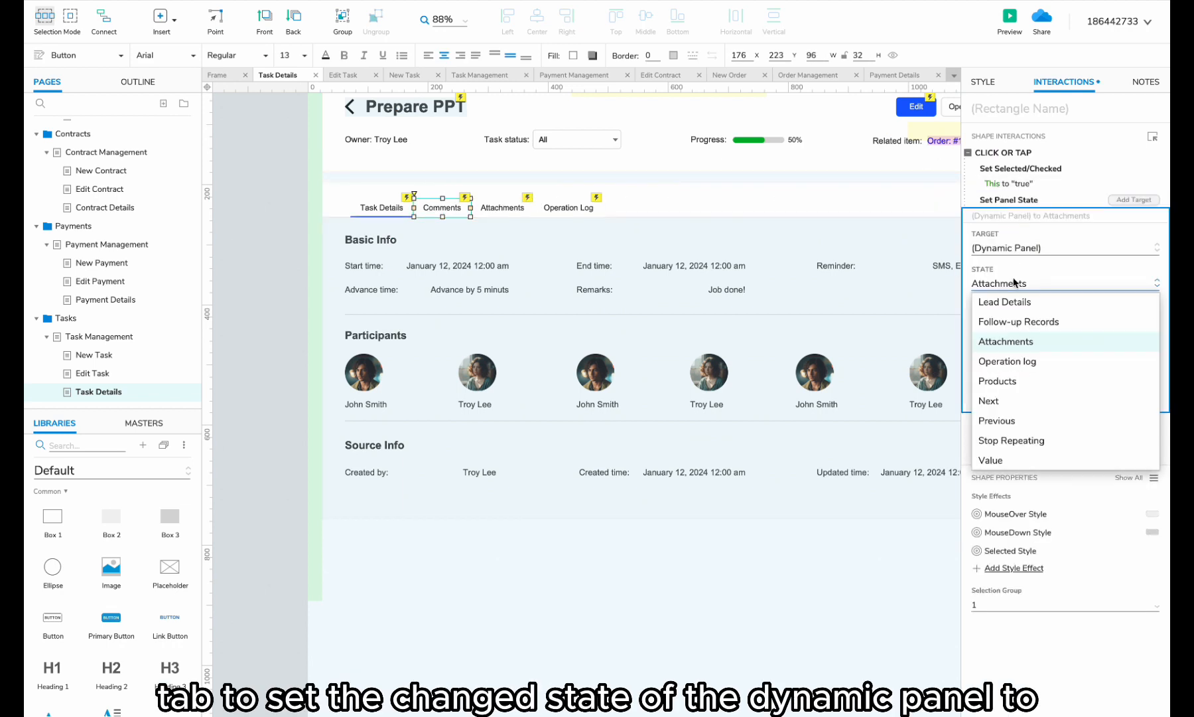
pyautogui.click(1014, 322)
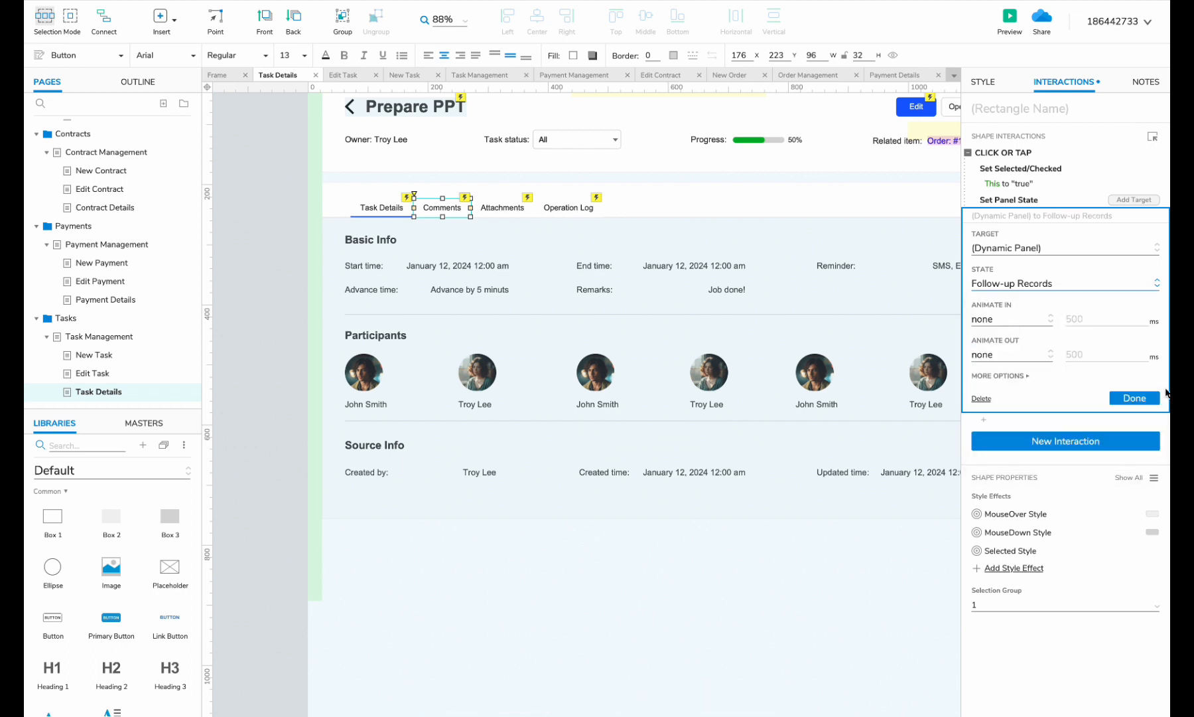
pyautogui.click(1143, 402)
# - Rename the dynamic panel's Follow-up Records state to Comment and leave the panel
pyautogui.doubleClick(633, 368)
pyautogui.click(630, 102)
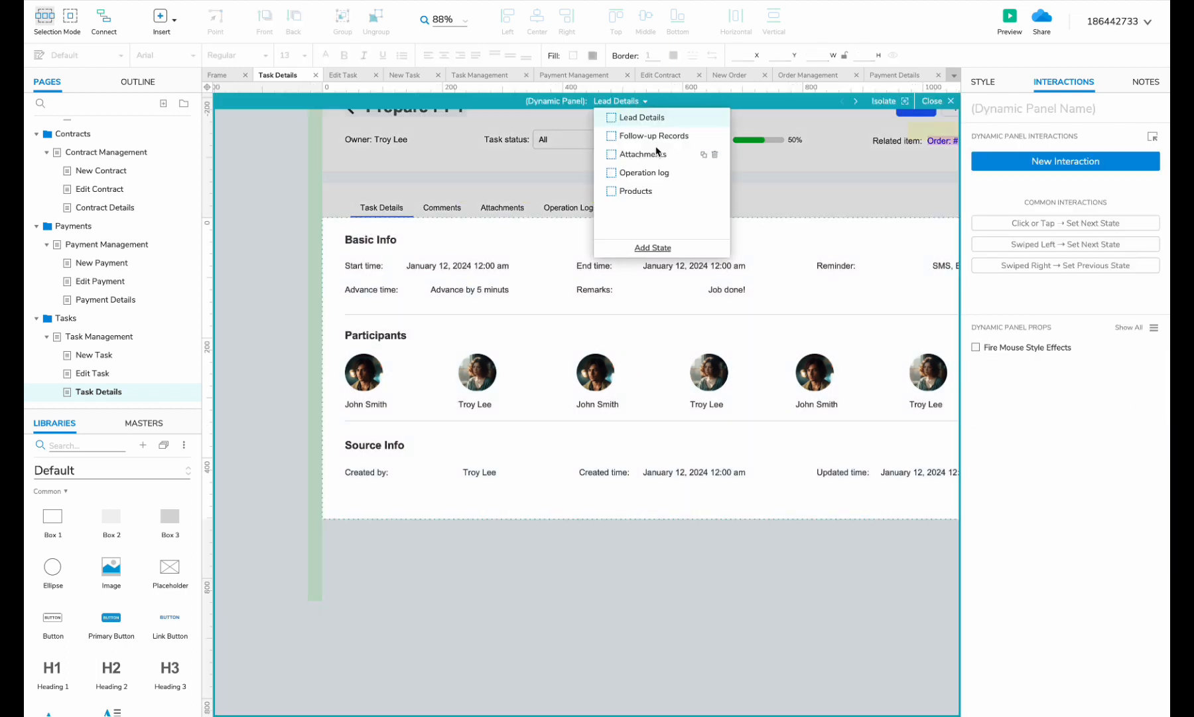
pyautogui.click(653, 136)
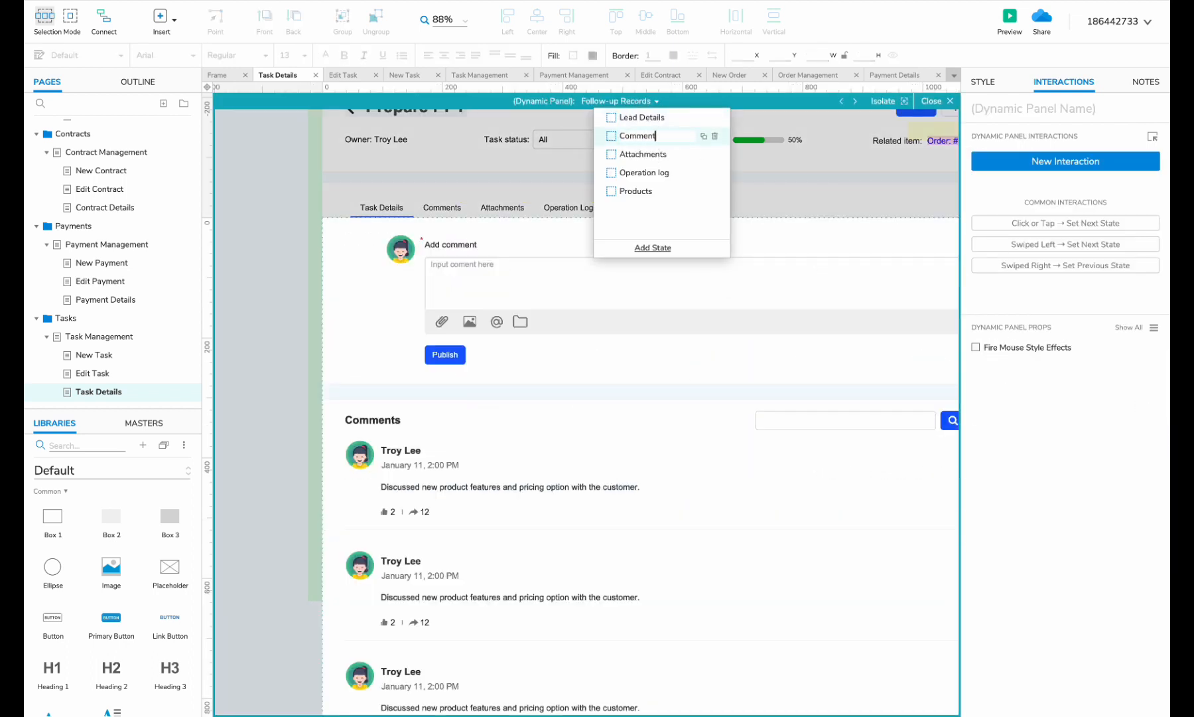
pyautogui.click(293, 337)
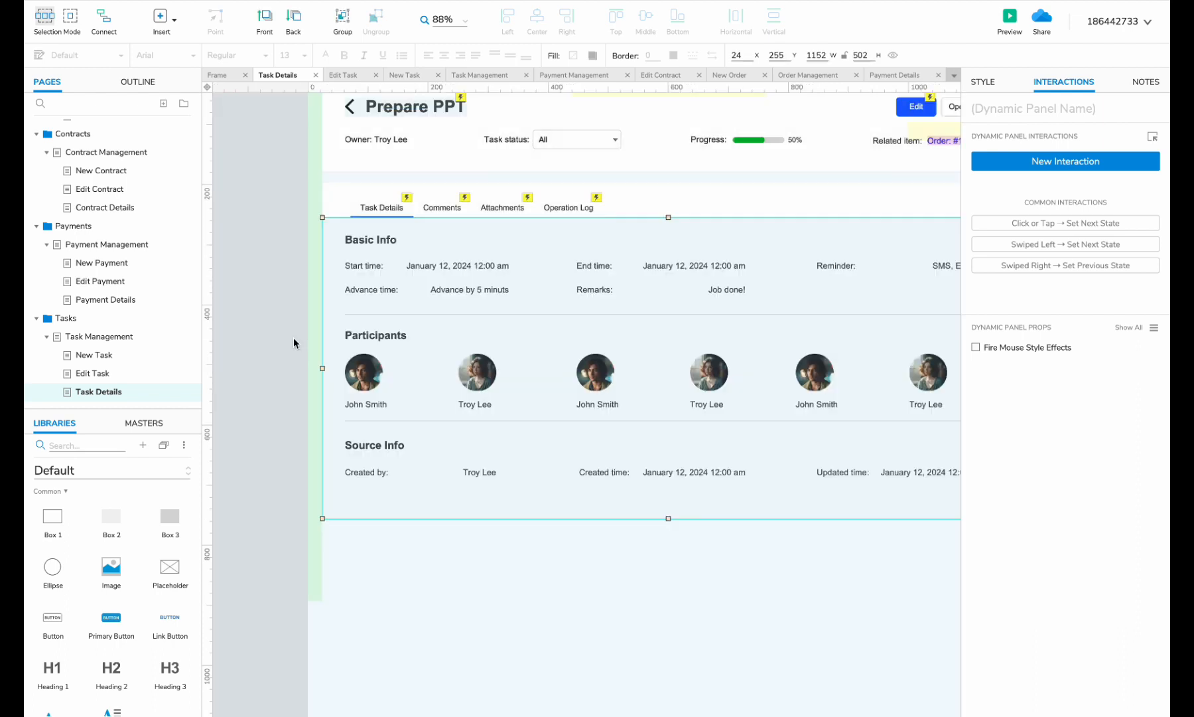
# - In the panel's Lead Details state, delete the last participant's avatar and name
pyautogui.doubleClick(470, 266)
pyautogui.click(633, 101)
pyautogui.click(471, 256)
pyautogui.hscroll(3, 740, 367)
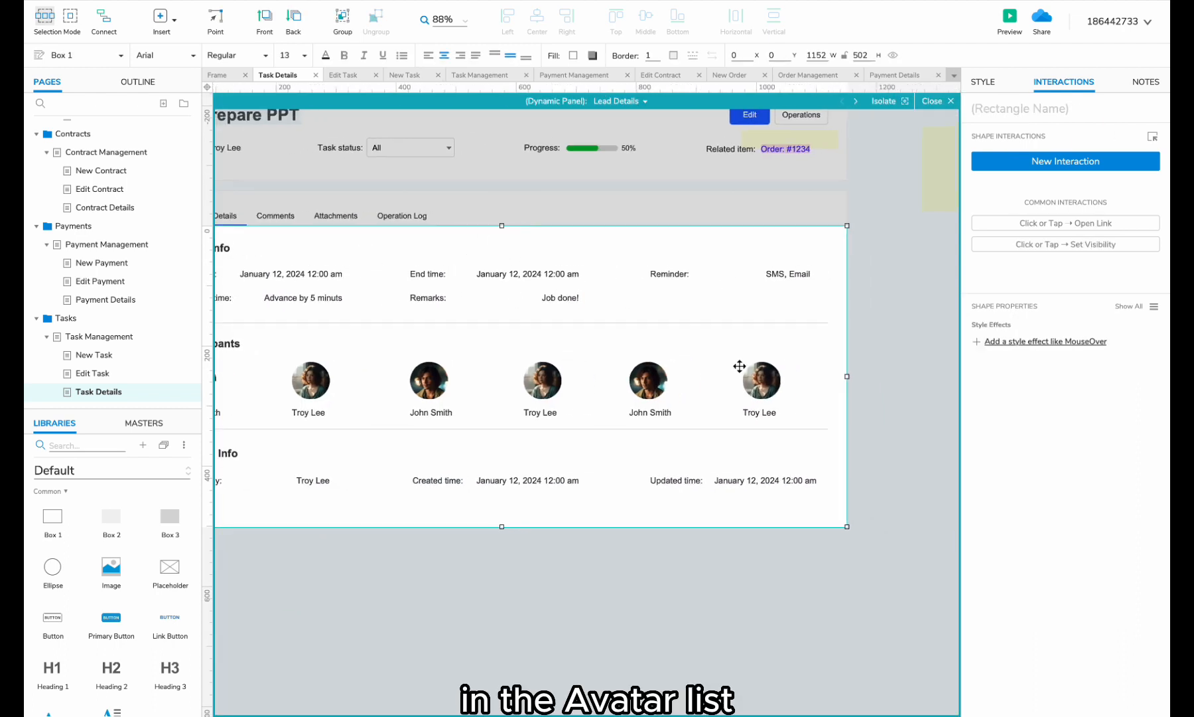
pyautogui.keyDown('shift'); pyautogui.click(767, 411); pyautogui.keyUp('shift')
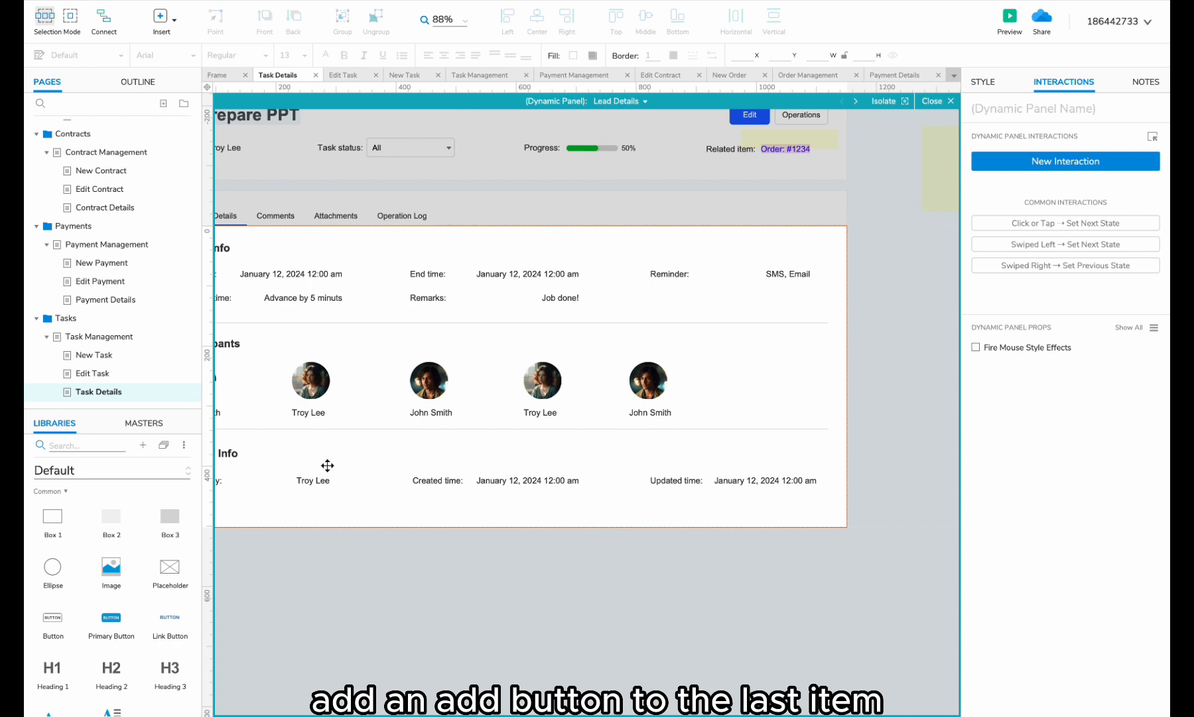
# - Place a 67 × 69 box at x 949, y 227 after the last participant and set its corner radius to 8
pyautogui.moveTo(56, 521); pyautogui.dragTo(739, 384)
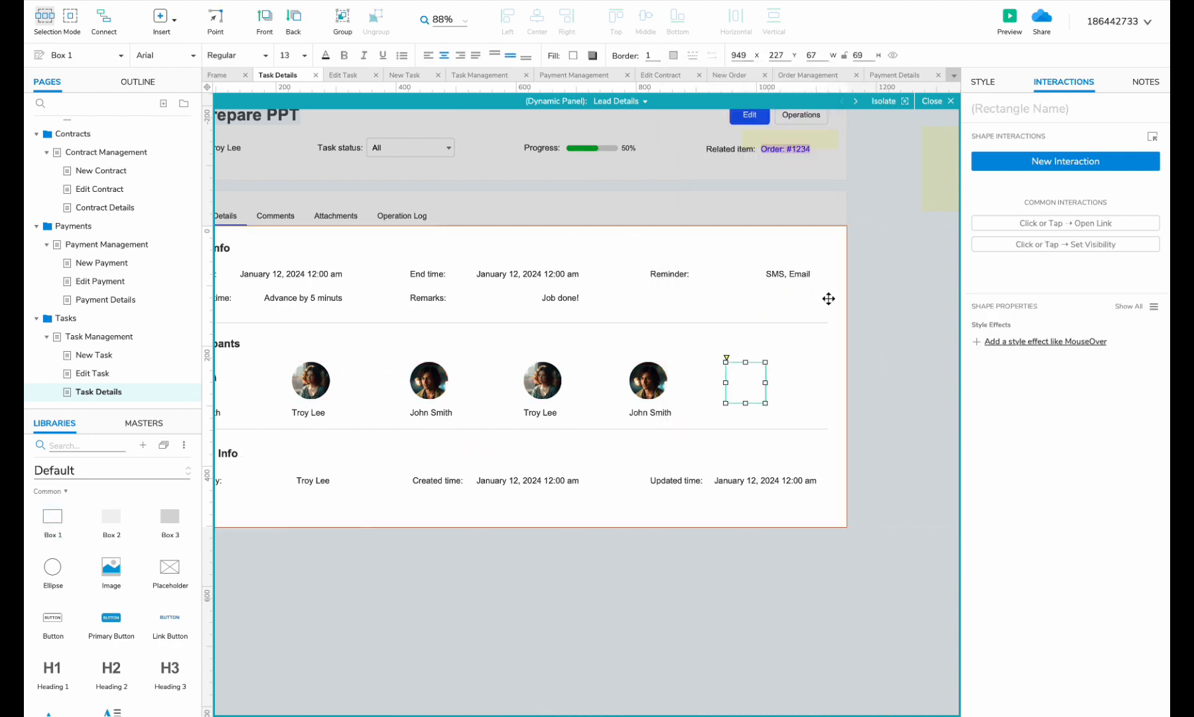
pyautogui.write('8')
pyautogui.click(809, 418)
# - Label the new participant box with "+", enlarge the sign and colour it grey, and close the dynamic panel
pyautogui.click(757, 384)
pyautogui.click(298, 51)
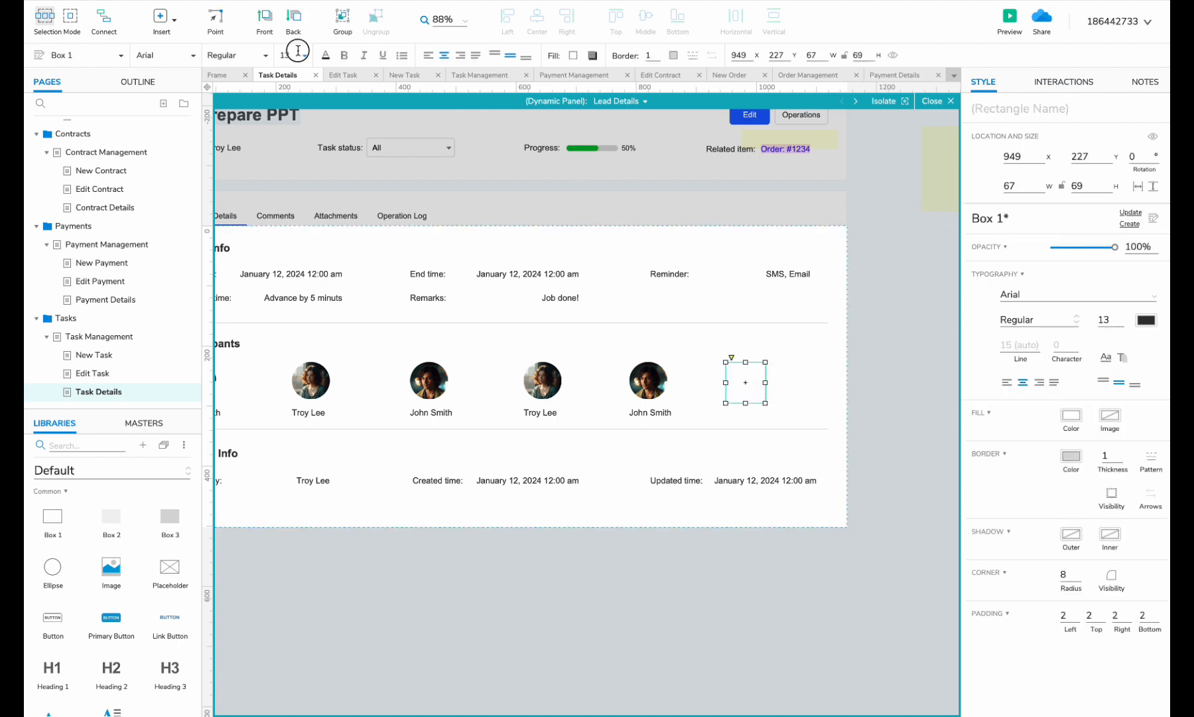
pyautogui.click(304, 55)
pyautogui.click(296, 113)
pyautogui.click(325, 56)
pyautogui.click(410, 141)
pyautogui.click(683, 264)
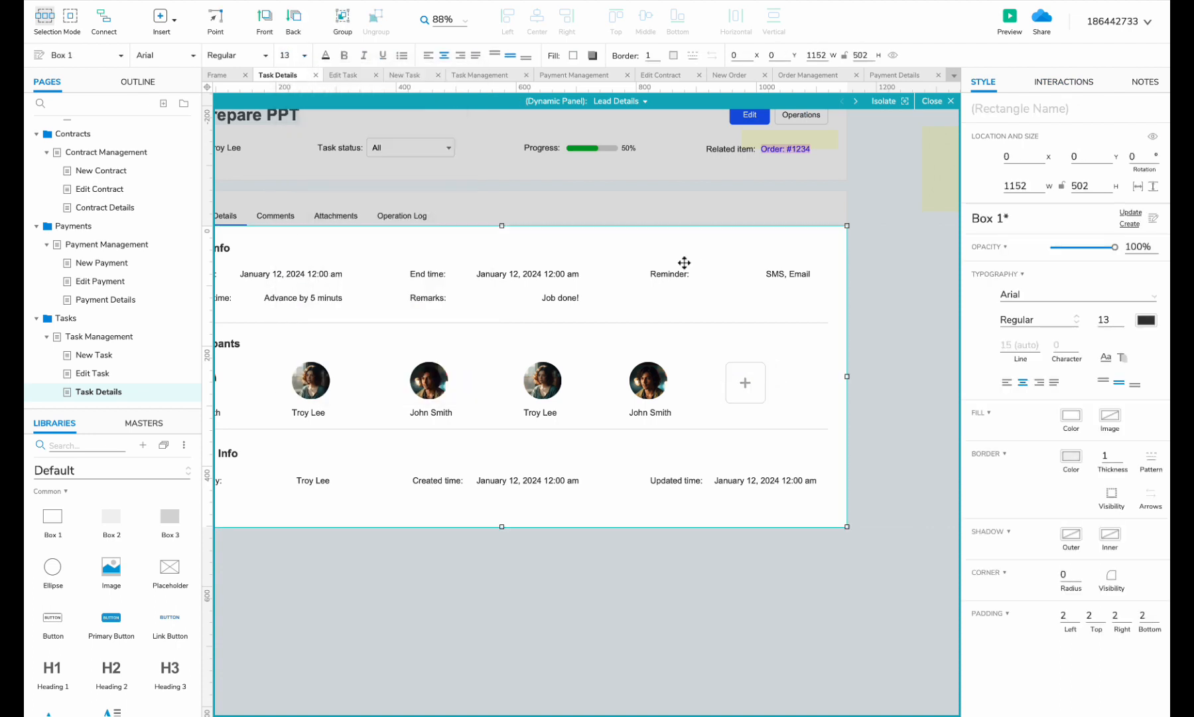
pyautogui.hscroll(-2, 669, 308)
pyautogui.press('Escape')
# - Preview the prototype from the Frame page in the browser and open the Tasks navigation item
pyautogui.scroll(10, 102, 164)
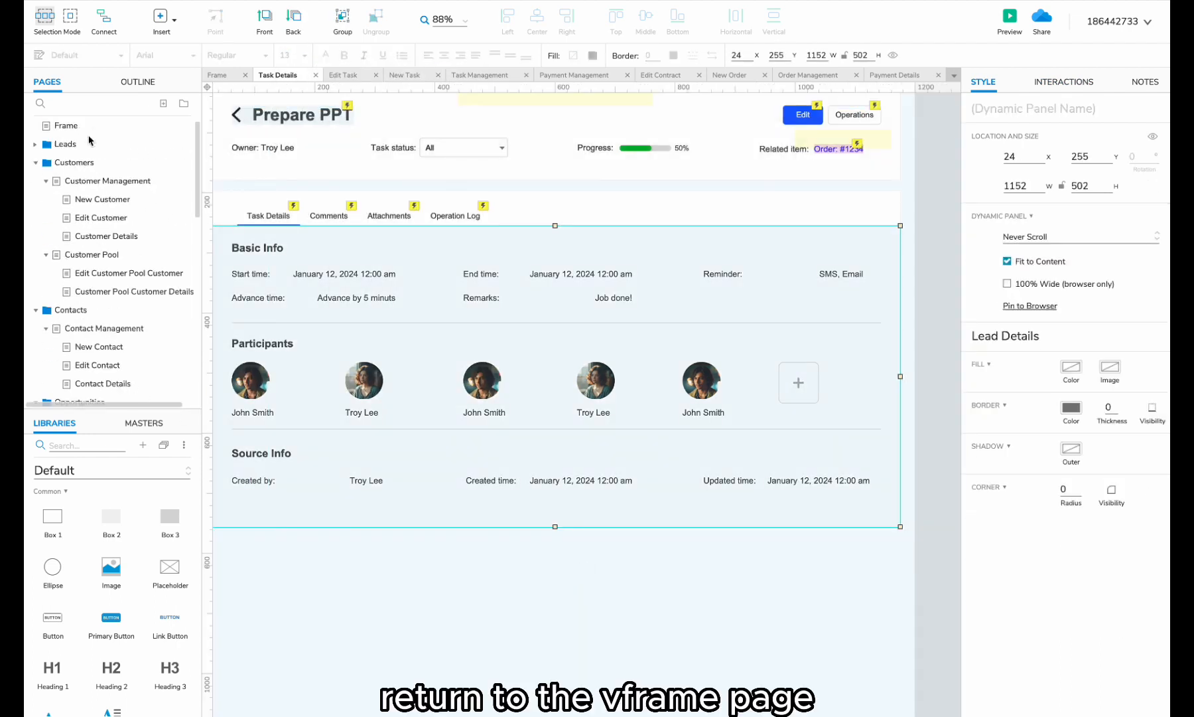
pyautogui.click(87, 133)
pyautogui.hotkey('ctrl', '.')
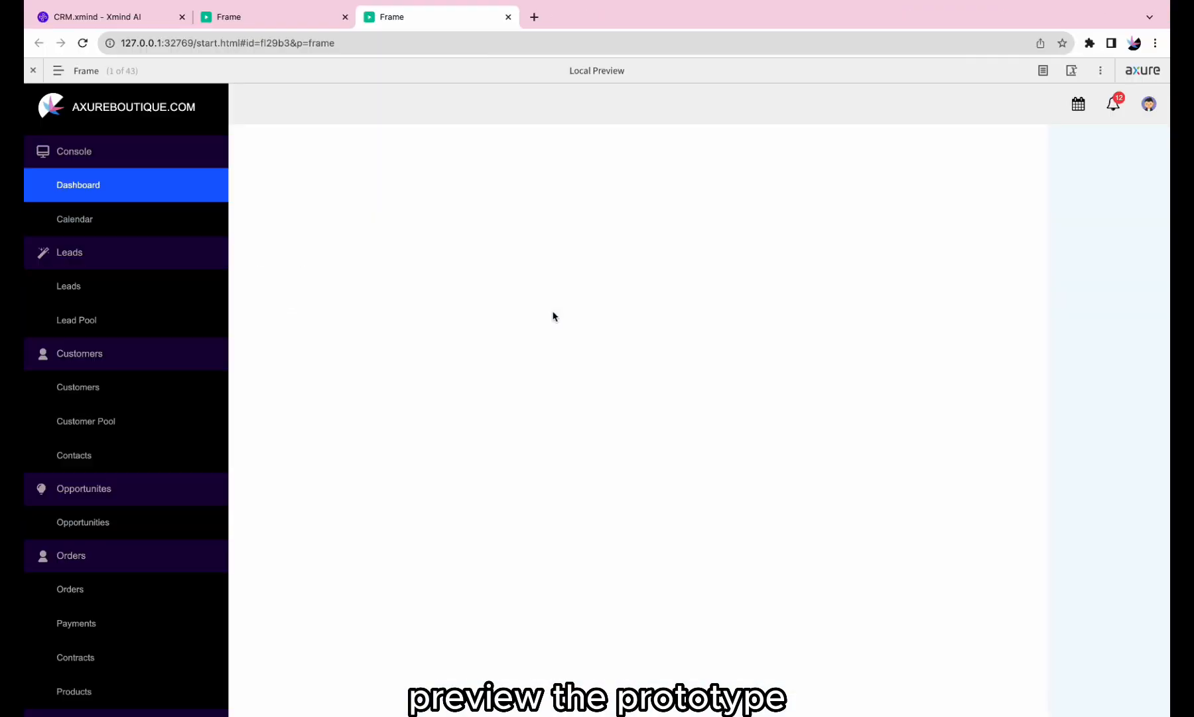
pyautogui.scroll(-3, 159, 411)
pyautogui.click(98, 618)
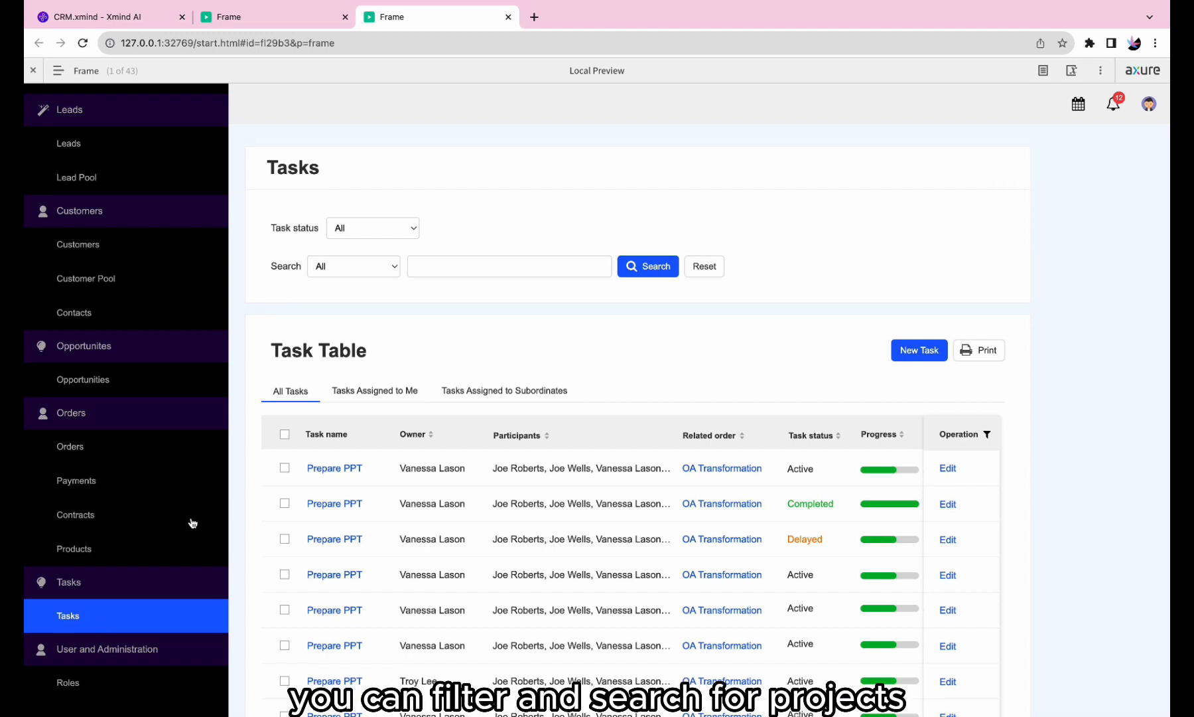
# - Test the task filters with status On hold and search type Related customer, and check the Task Table's scrolling
pyautogui.click(373, 227)
pyautogui.click(365, 278)
pyautogui.click(360, 268)
pyautogui.click(352, 312)
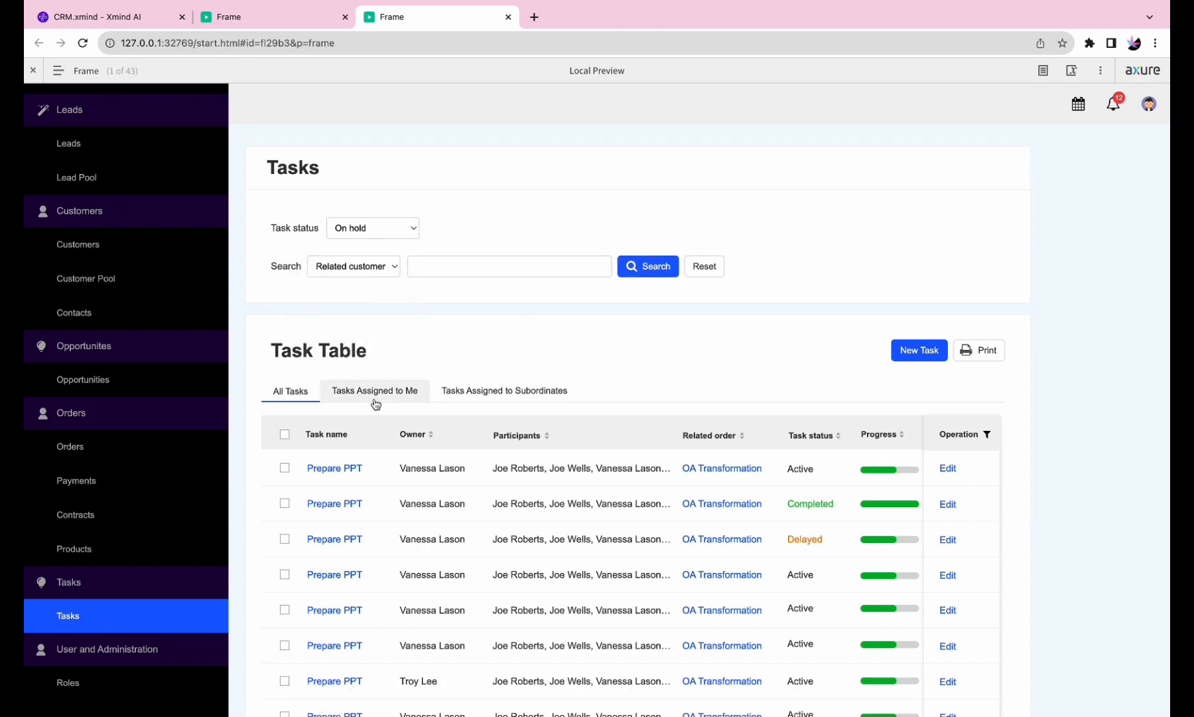
pyautogui.scroll(-3, 361, 424)
pyautogui.hscroll(5, 392, 524)
pyautogui.hscroll(-5, 392, 524)
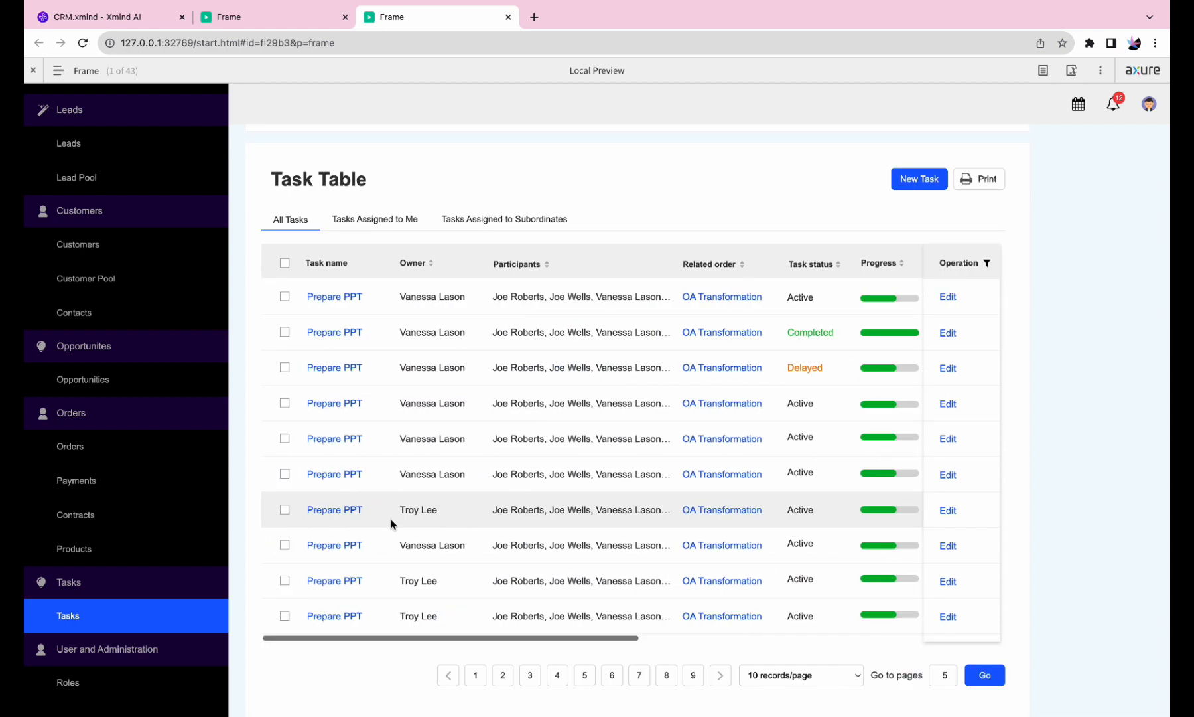
# - Test the New Task page by submitting a task named AVC, and return to the task table
pyautogui.click(922, 183)
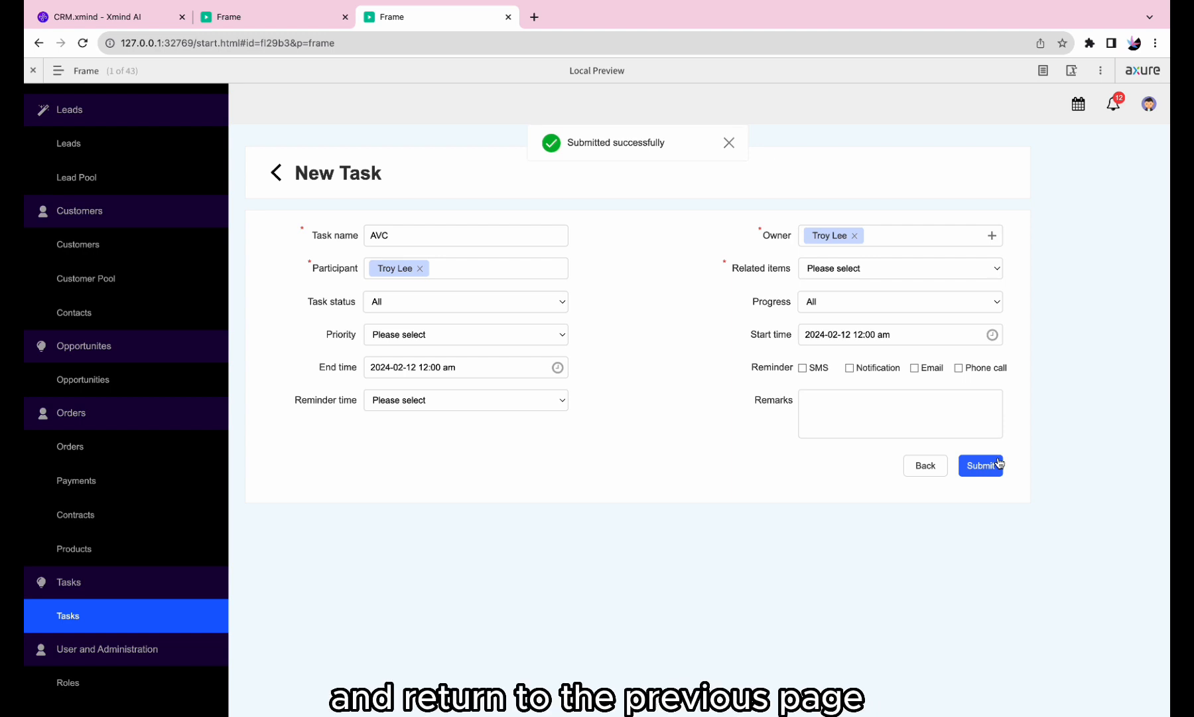
pyautogui.scroll(-3, 1001, 458)
# - Test the Edit Task page by submitting the task name ABC, and go back to the task table
pyautogui.click(949, 373)
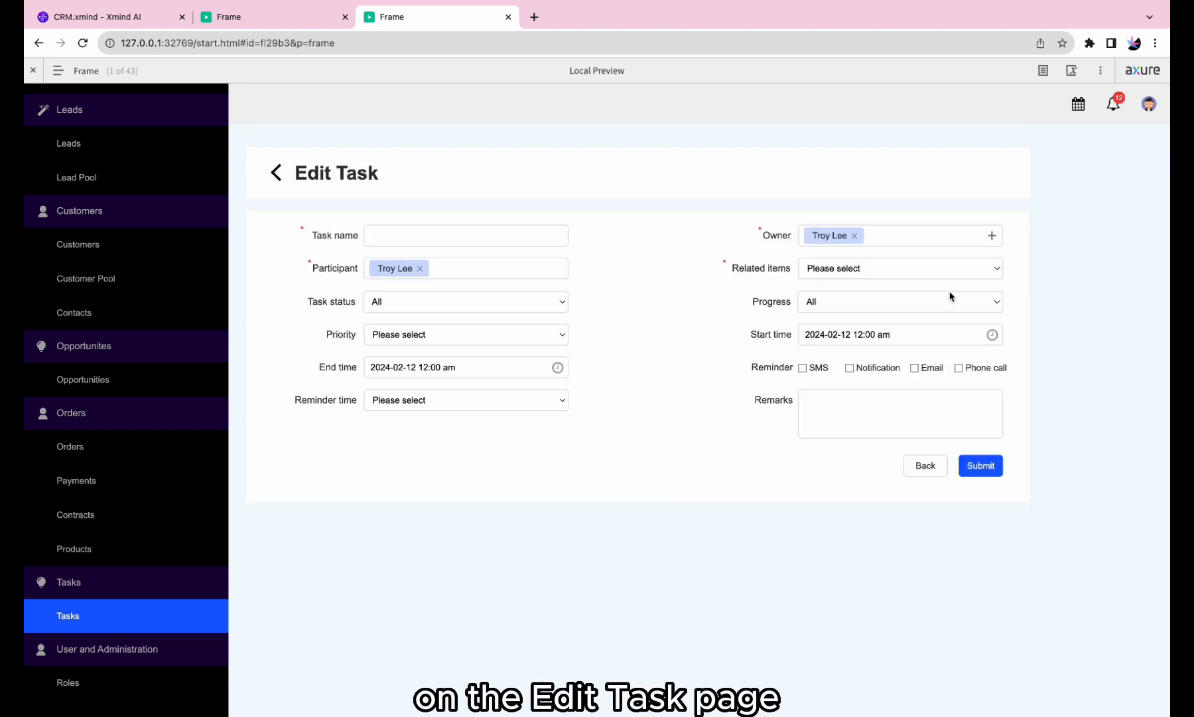
pyautogui.click(428, 229)
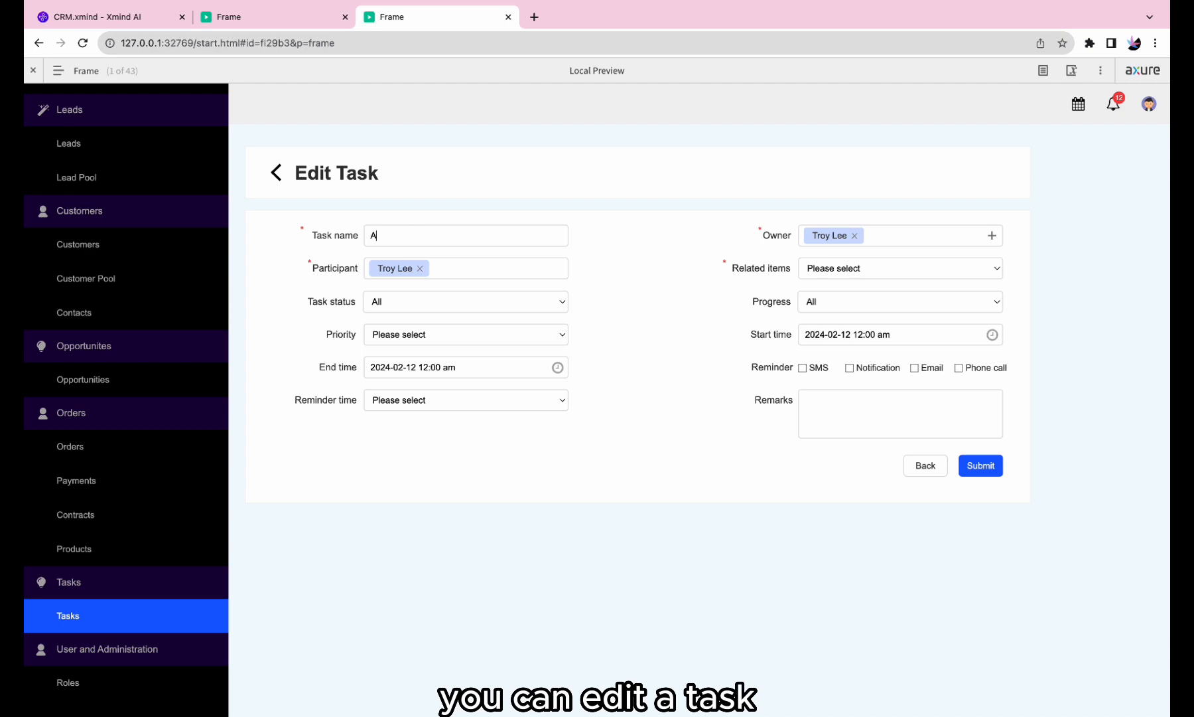
pyautogui.write('ABC')
pyautogui.click(967, 464)
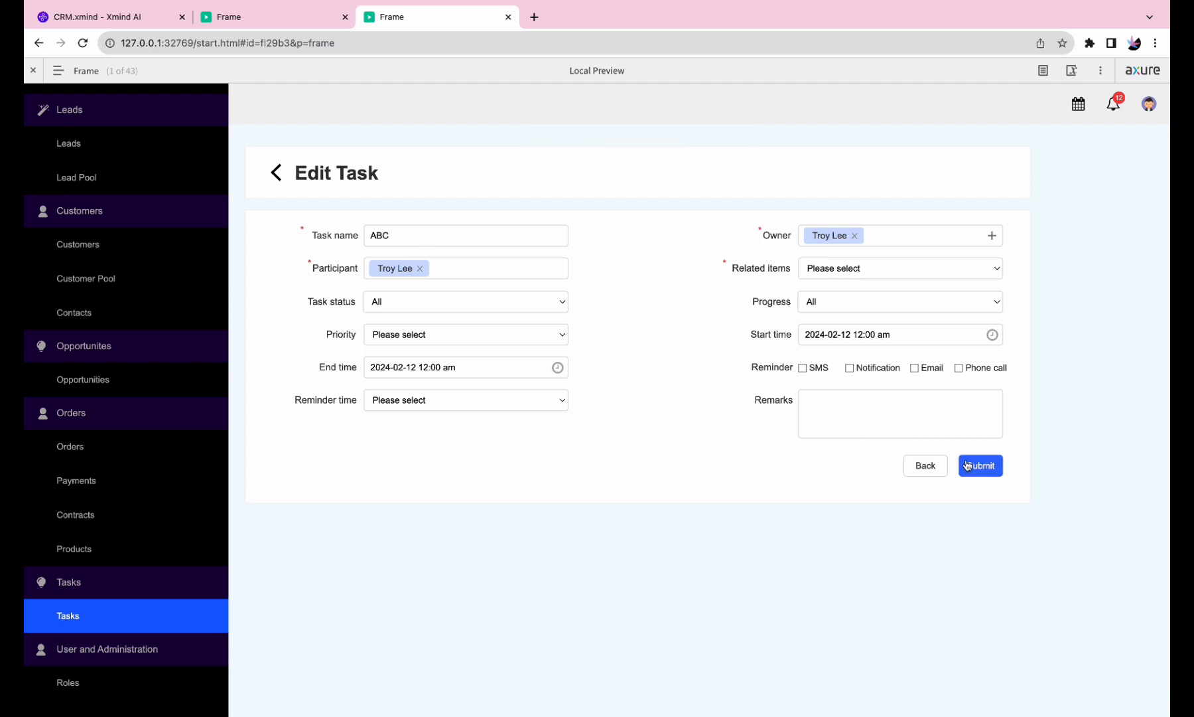
pyautogui.click(276, 171)
# - Open the first Prepare PPT task's details in the preview and set its task status to Completed
pyautogui.click(344, 295)
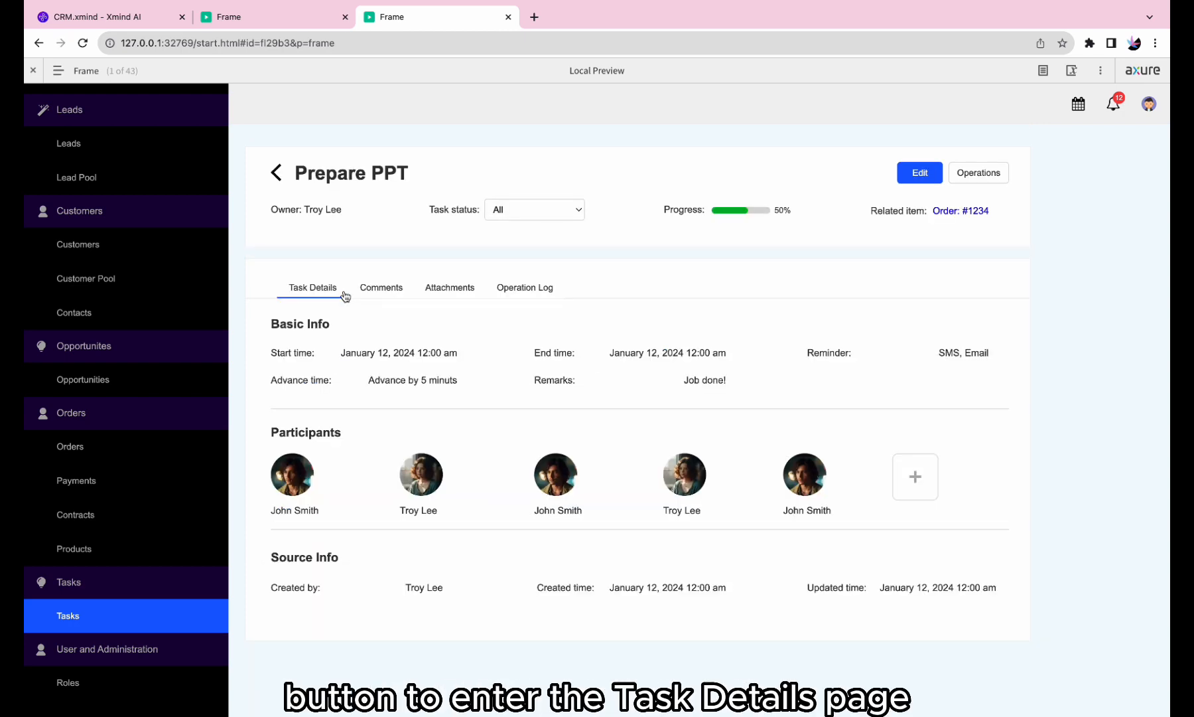
pyautogui.click(541, 212)
pyautogui.click(534, 265)
# - Check the Comments, Attachments and Operation Log tabs in the preview and return to the Task Details tab
pyautogui.click(382, 292)
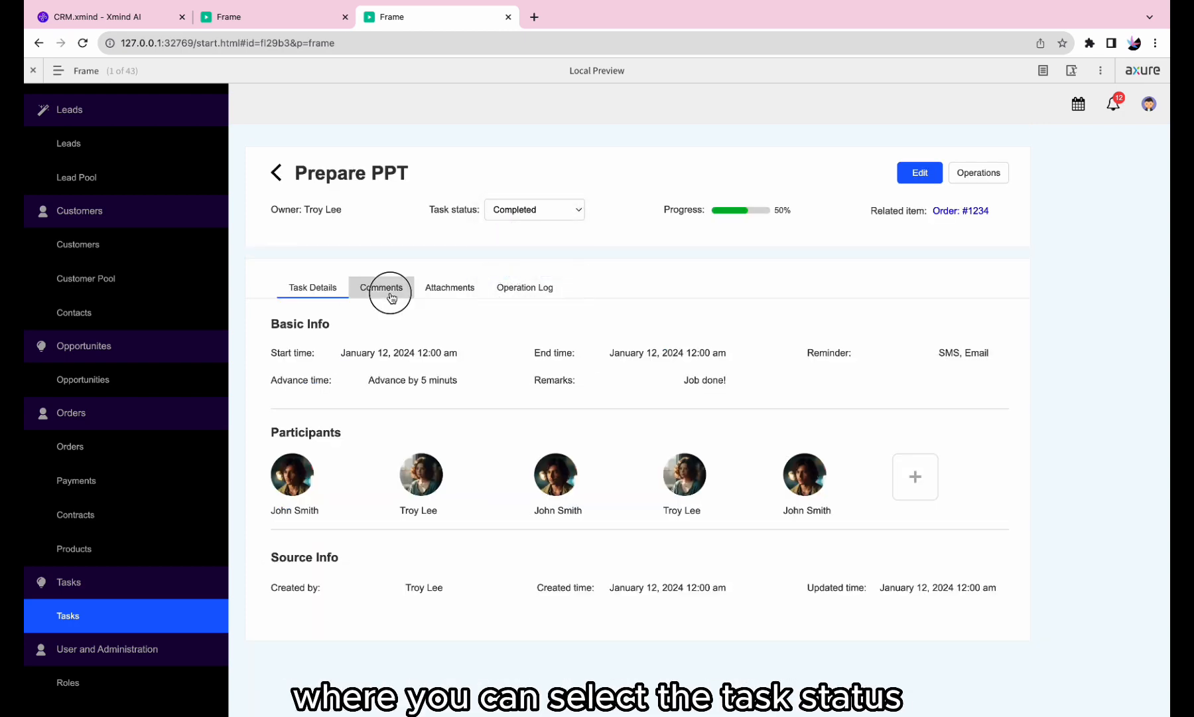
pyautogui.click(454, 293)
pyautogui.click(529, 291)
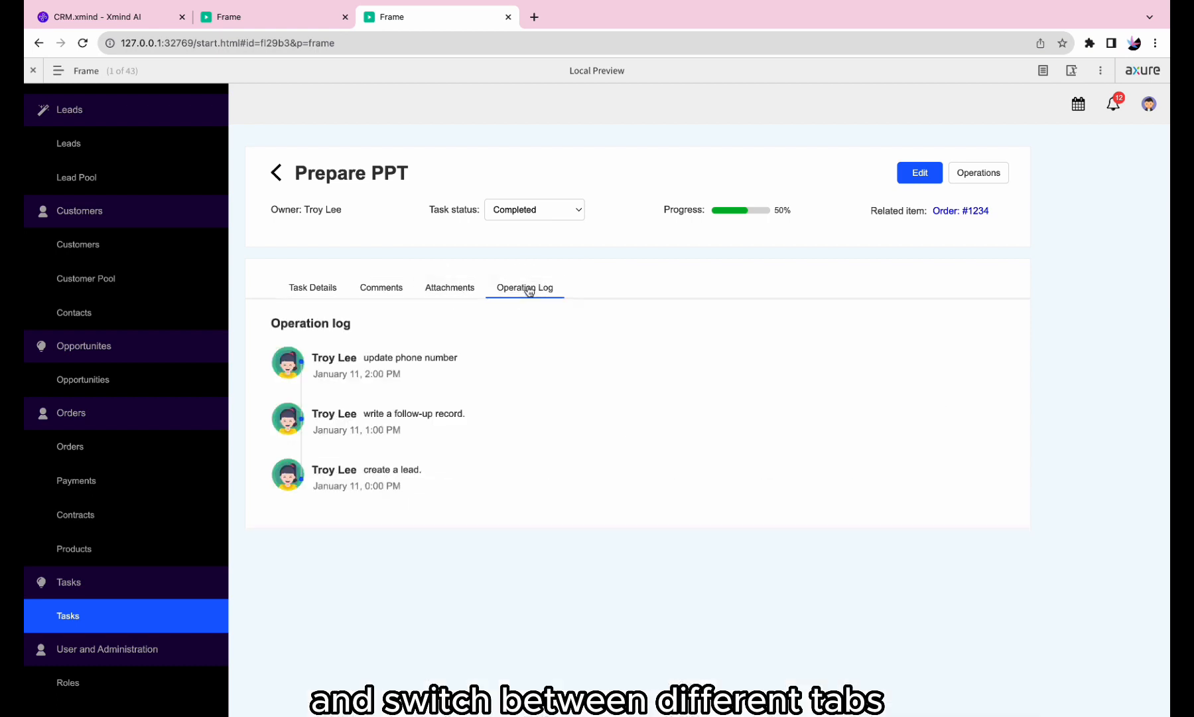
pyautogui.click(333, 288)
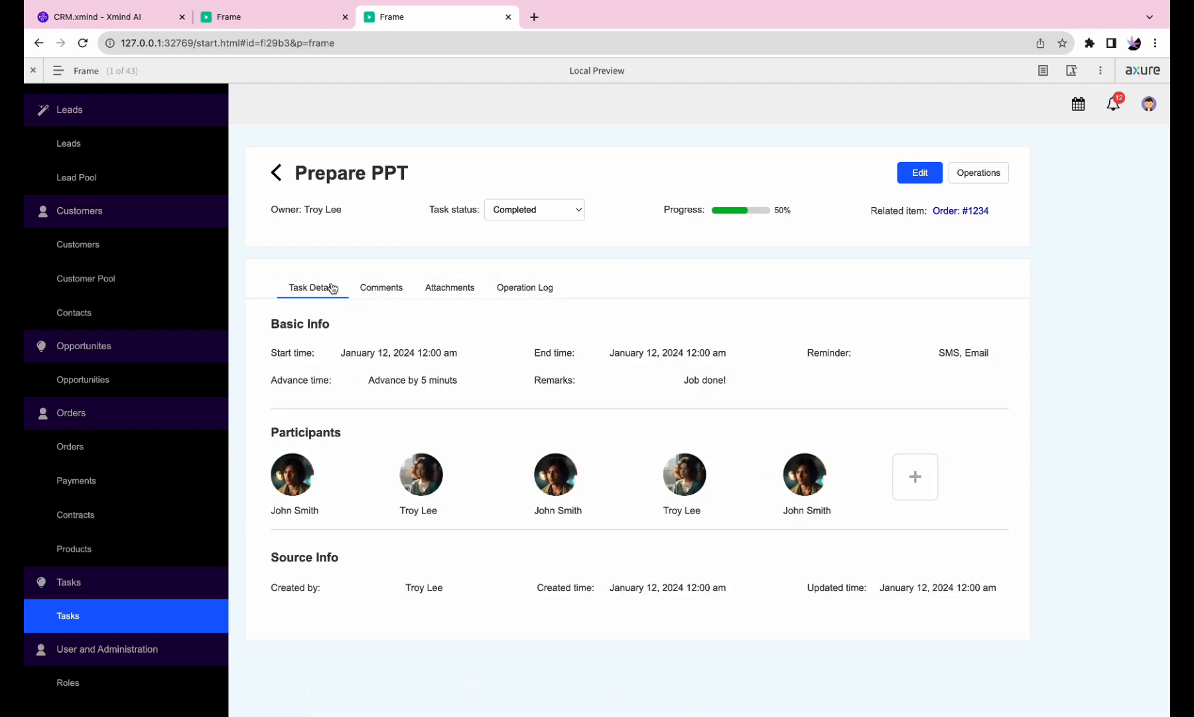